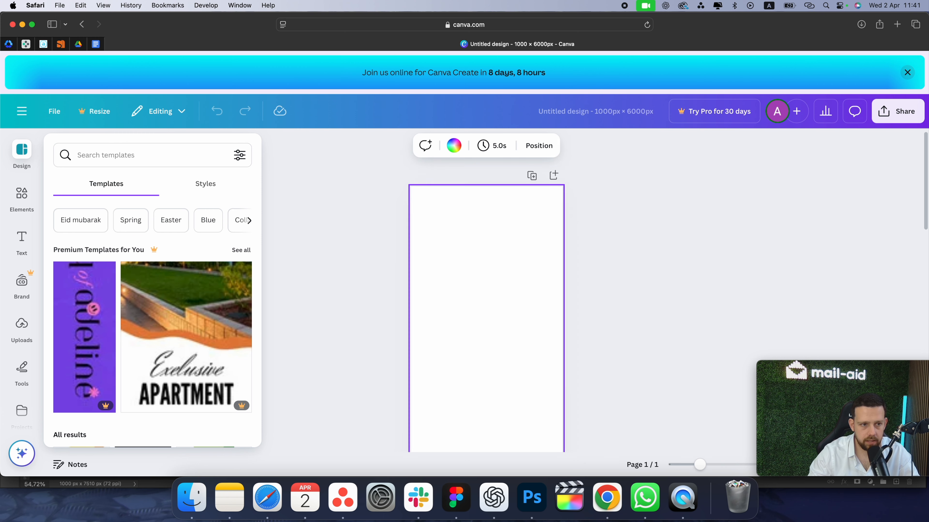
Step: Upload BG.png from the desktop into the design
click(616, 218)
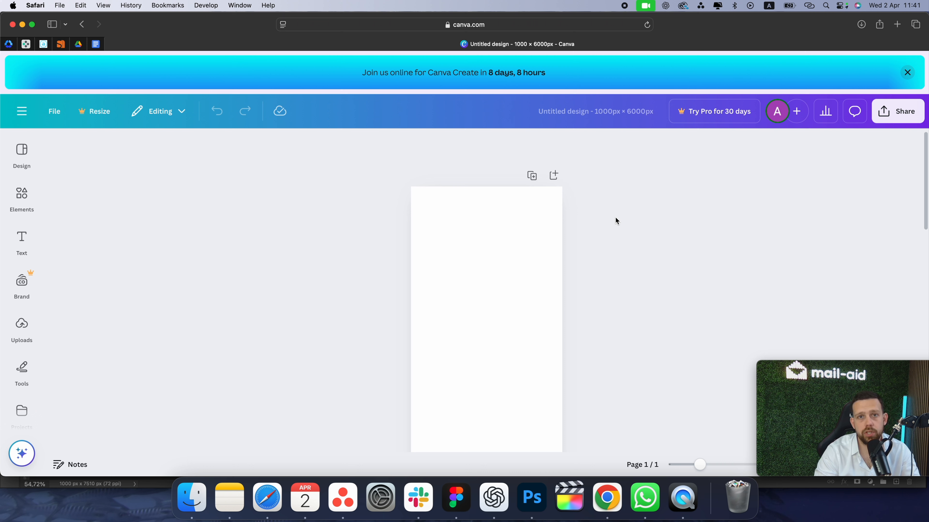
scroll(616, 217, down, 1)
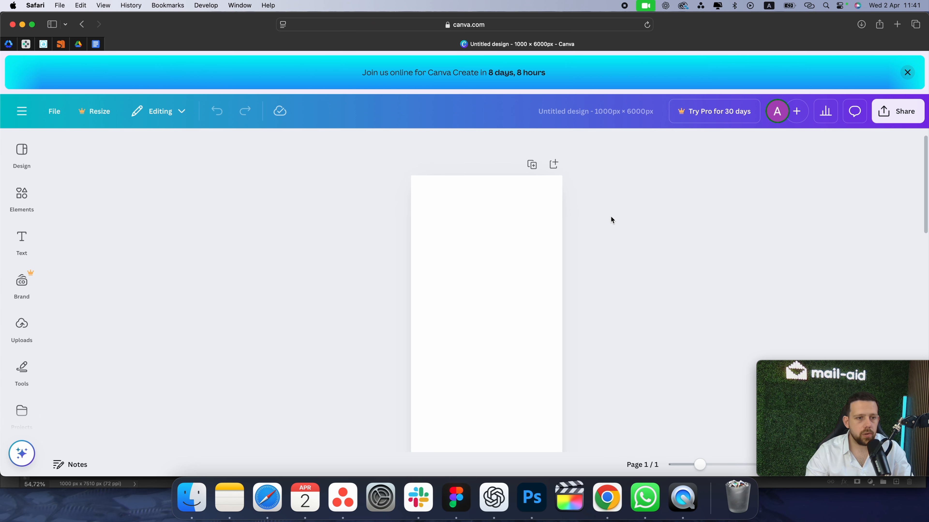
key(F11)
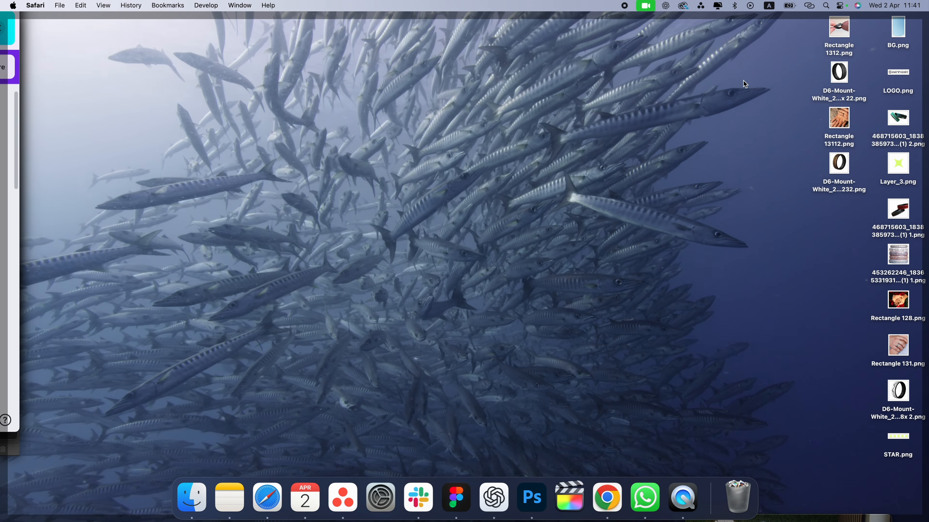
drag(902, 34, 575, 303)
scroll(561, 285, down, 1)
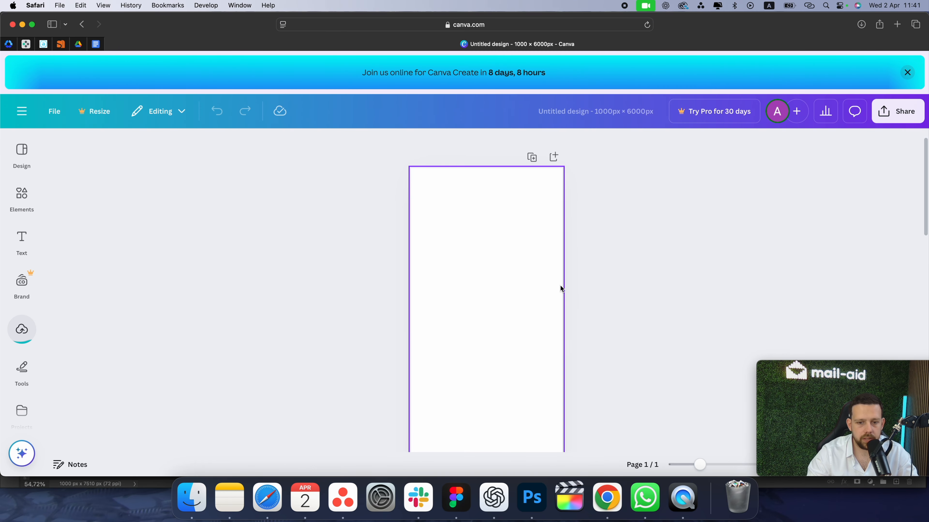
scroll(560, 285, down, 1)
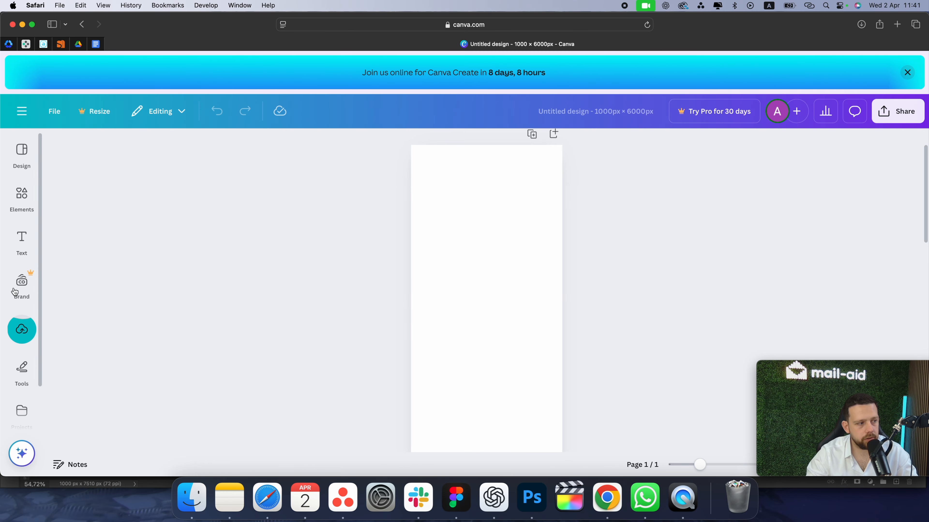
Step: Add the uploaded blue gradient image to the page and move it up near the page's top
click(22, 329)
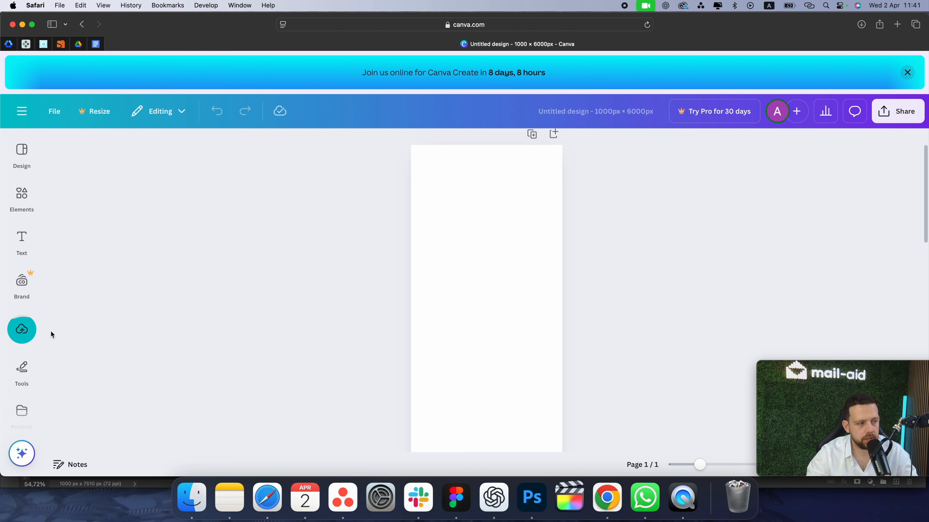
click(27, 326)
click(73, 368)
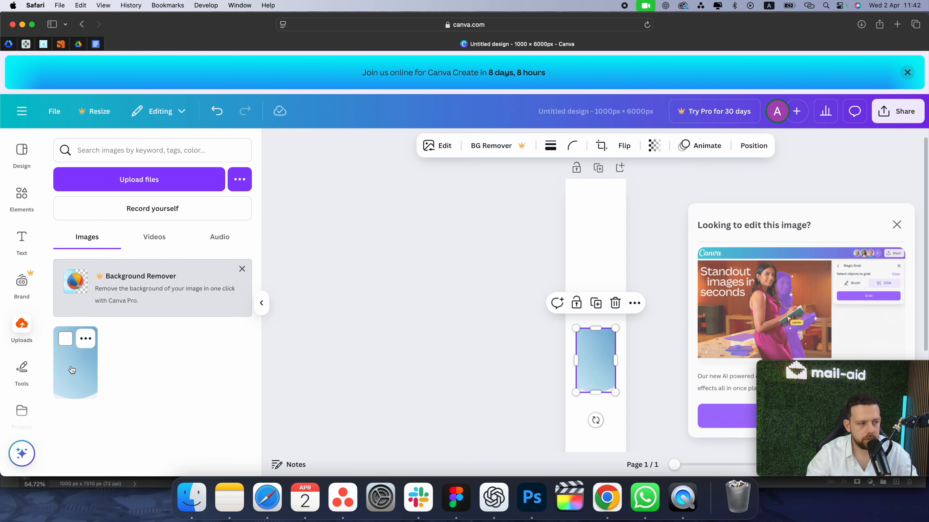
drag(596, 328, 596, 222)
scroll(654, 307, up, 1)
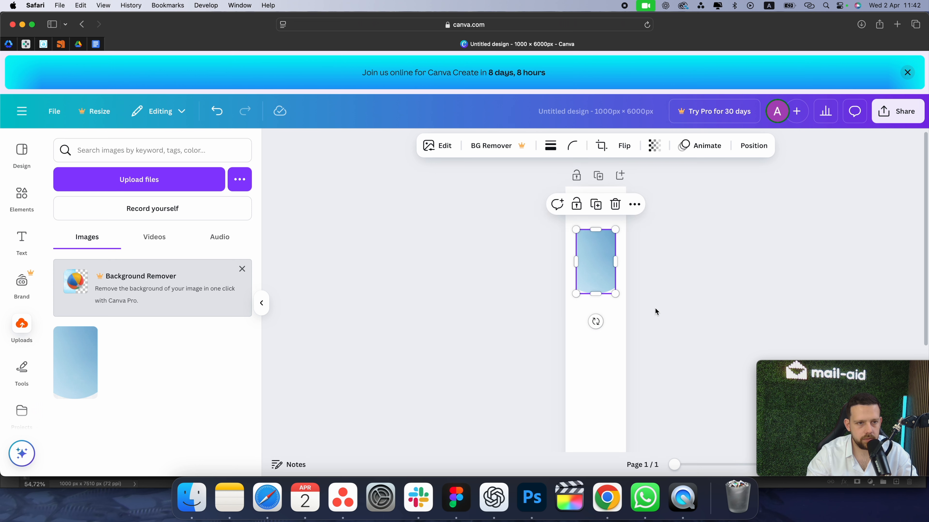
click(735, 313)
Step: Enlarge the blue gradient image to the full page width and align it with the page's top edge
scroll(735, 313, up, 5)
scroll(735, 312, down, 5)
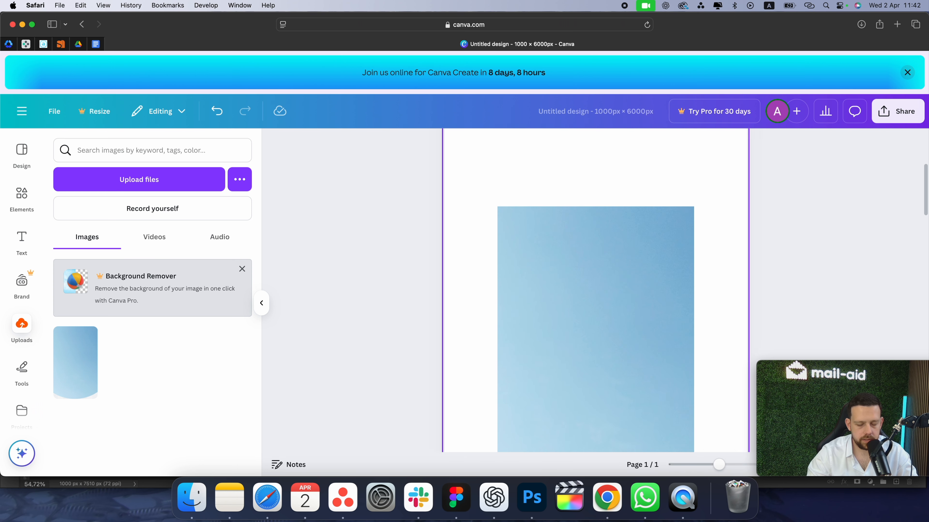
click(606, 338)
drag(605, 339, 600, 234)
drag(645, 323, 659, 387)
click(706, 343)
key(super+z)
drag(633, 338, 640, 319)
click(721, 263)
scroll(721, 263, up, 1)
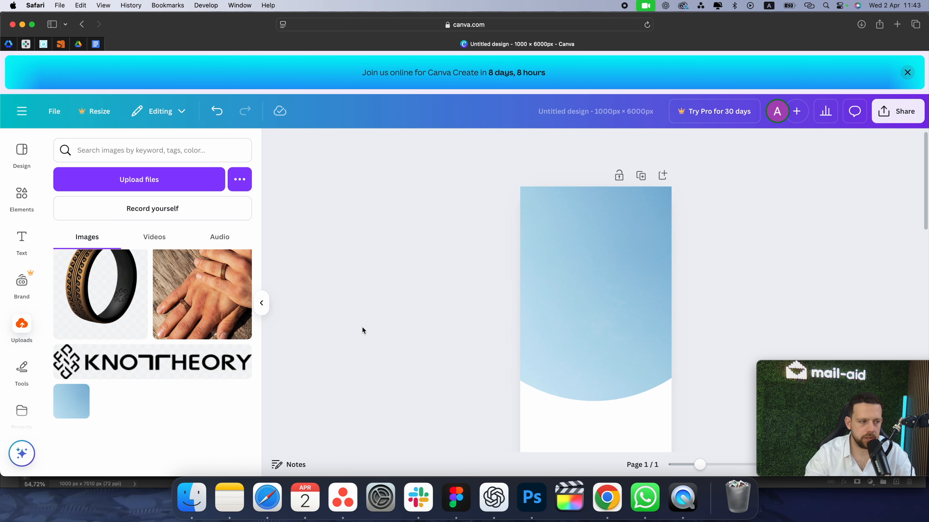
Step: Add the KNOTTHEORY logo from the uploads and place it small near the top centre of the blue background
scroll(175, 400, up, 5)
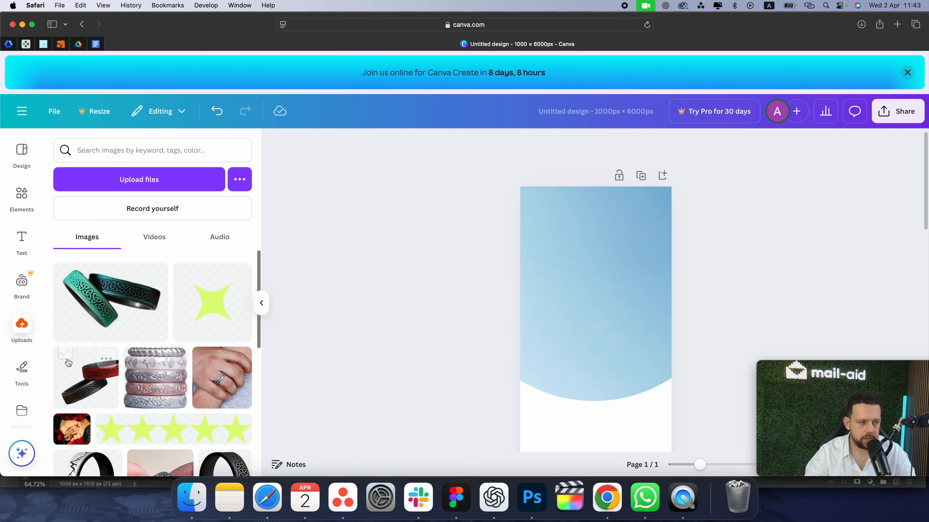
scroll(143, 379, down, 5)
scroll(143, 380, down, 2)
click(152, 376)
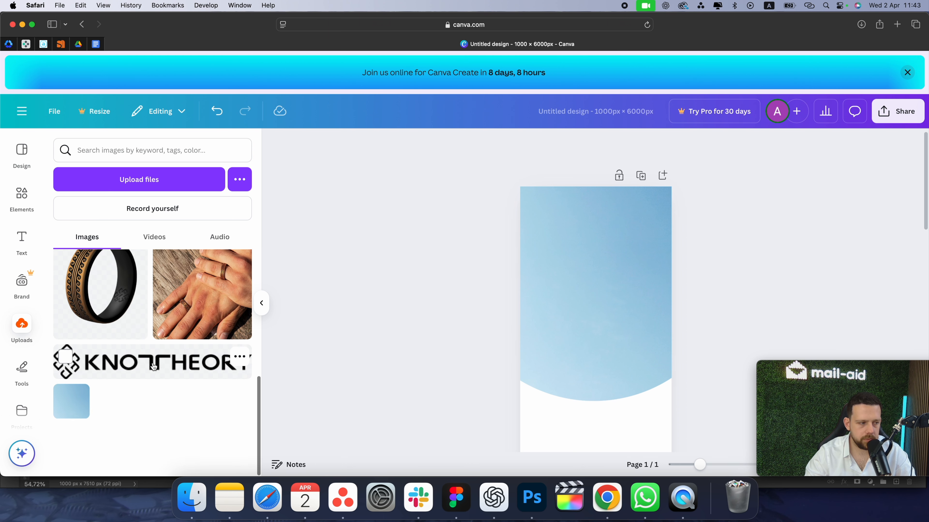
drag(584, 347, 604, 220)
key(super+z)
key(super+plus)
scroll(603, 214, up, 5)
Step: Check the logo's horizontal centring through its page alignment options
right_click(610, 222)
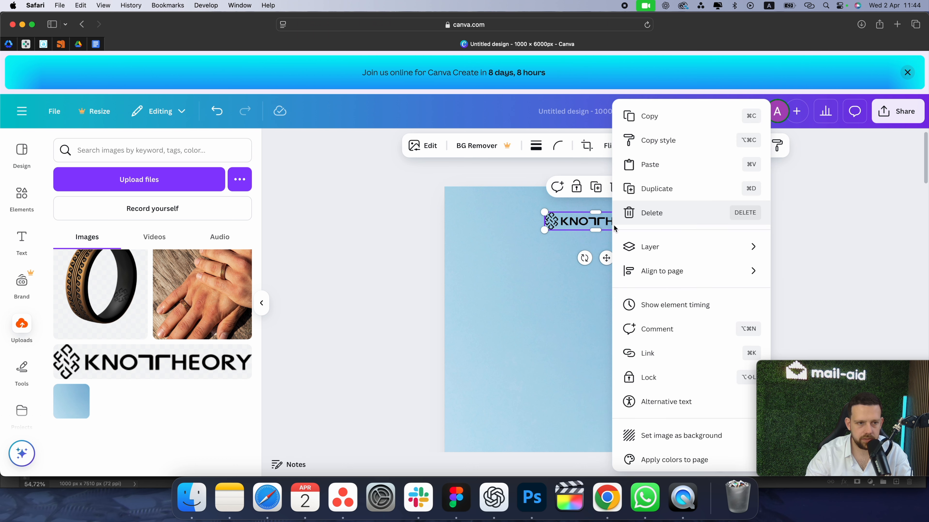
mouse_move(648, 273)
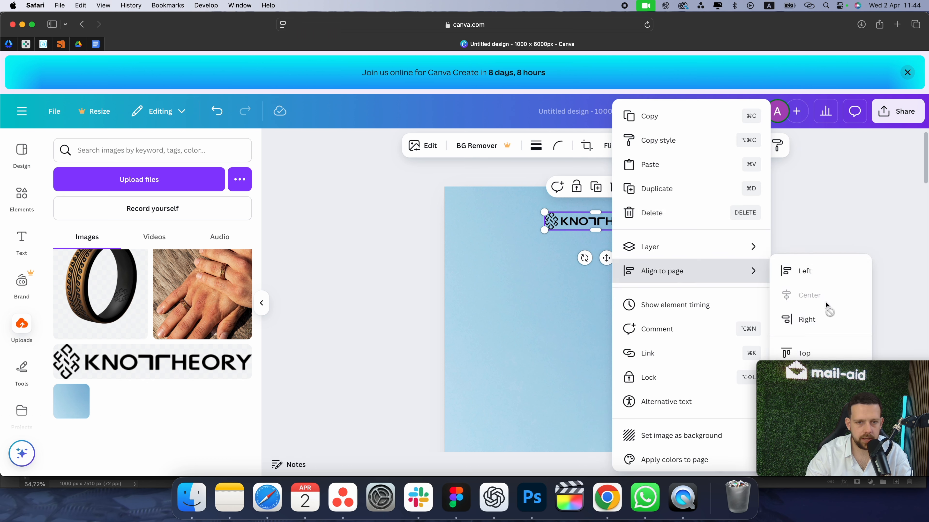
click(436, 315)
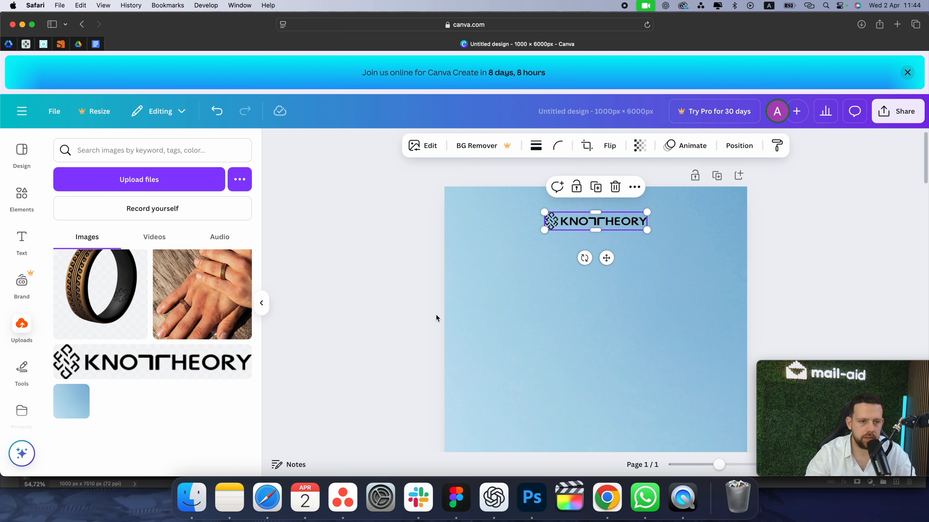
click(435, 315)
key(super+minus)
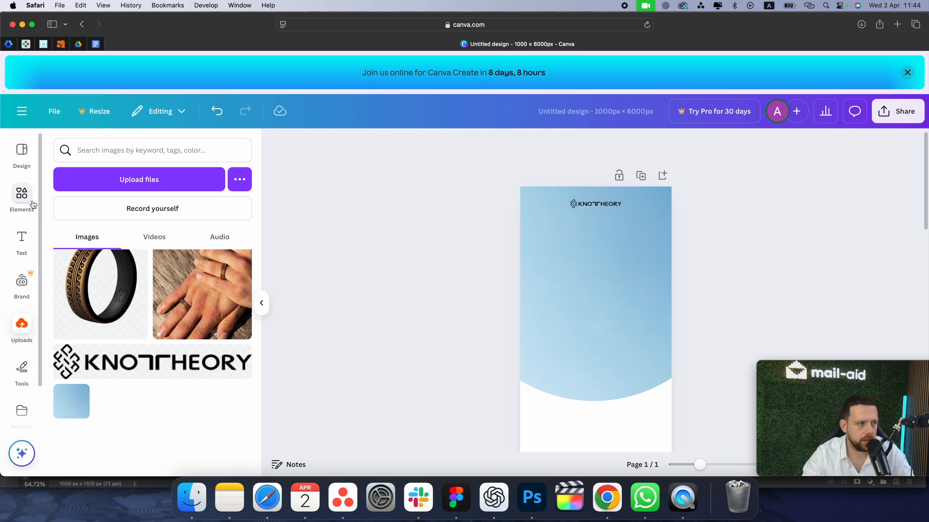
Step: Add a rounded square shape to the page and stretch it into a wide, flat bar
click(29, 179)
click(110, 238)
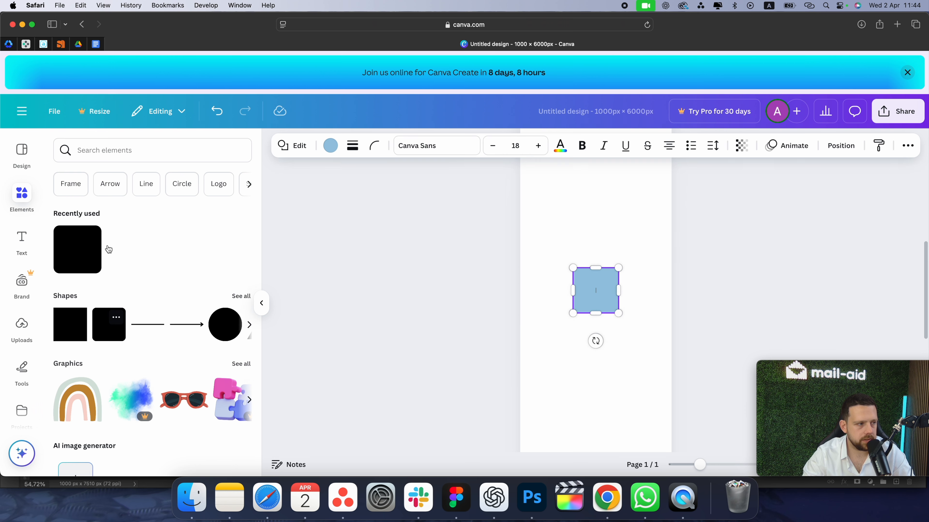
drag(596, 313, 645, 285)
click(614, 283)
click(651, 295)
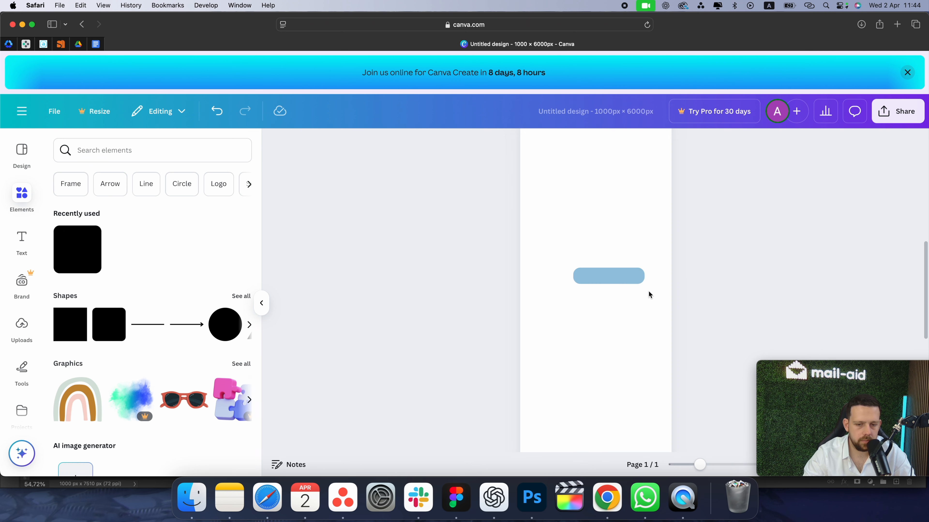
Step: Set the bar's corner rounding to the maximum so its ends form a pill shape
click(616, 280)
click(377, 148)
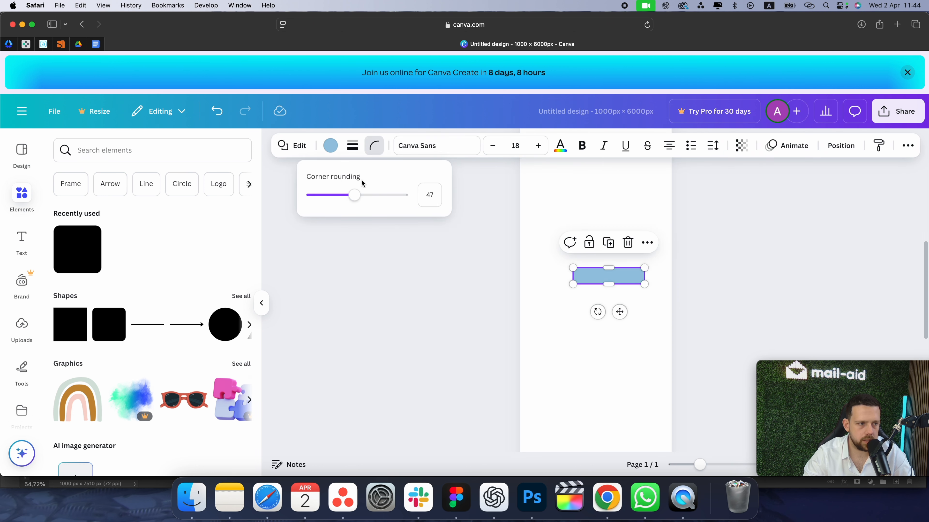
drag(353, 195, 406, 195)
click(597, 284)
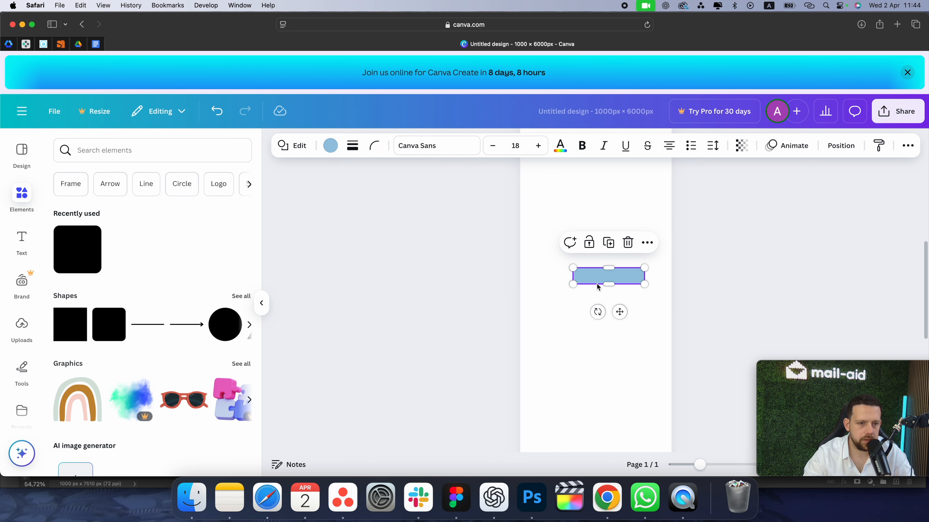
click(628, 287)
Step: Fill the bar with the lime green colour DEFD7C
click(627, 280)
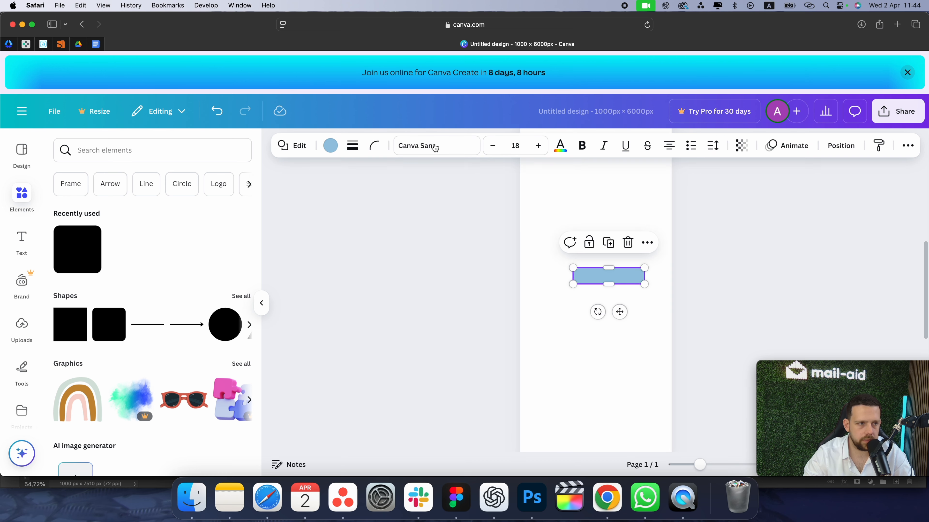
click(330, 145)
key(super+Tab)
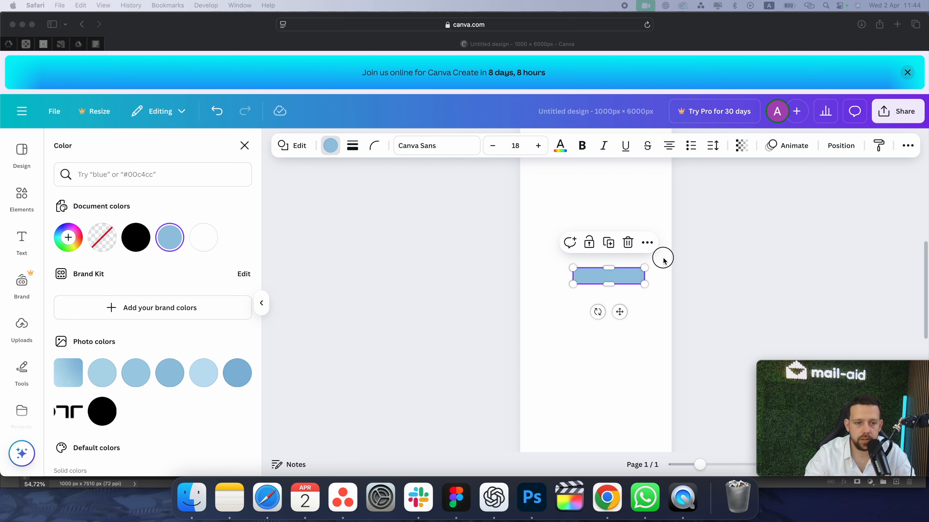
click(621, 280)
click(620, 281)
click(146, 162)
text(DEFD7C)
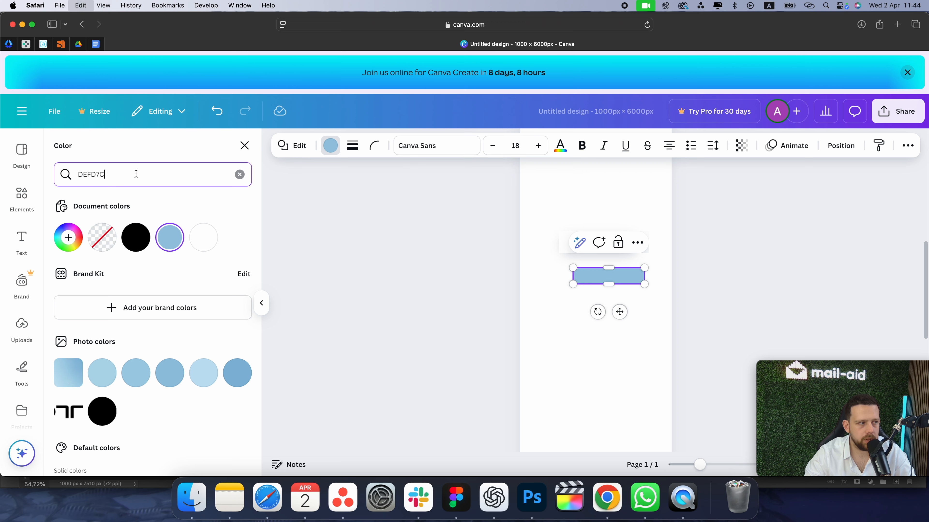
click(70, 242)
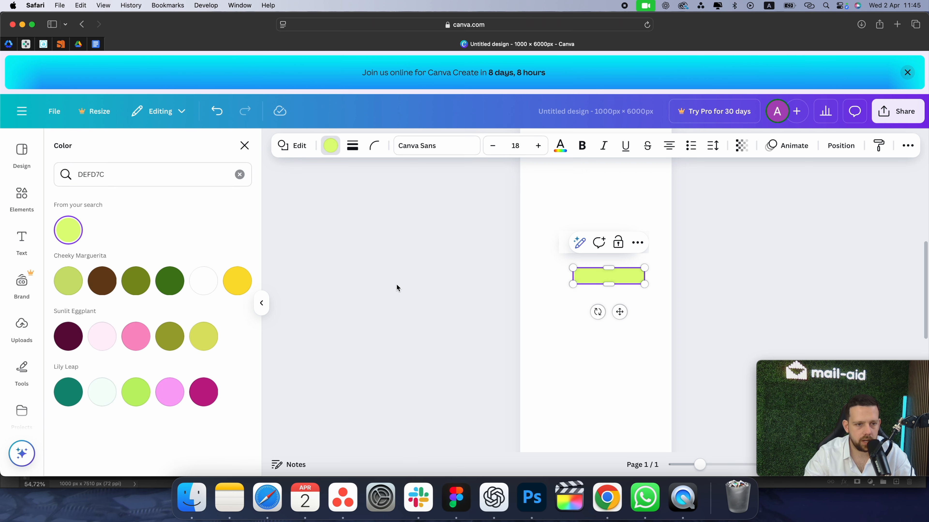
click(529, 268)
Step: Move the lime bar below the logo, tilt it counterclockwise and enlarge it slightly
drag(603, 274, 592, 237)
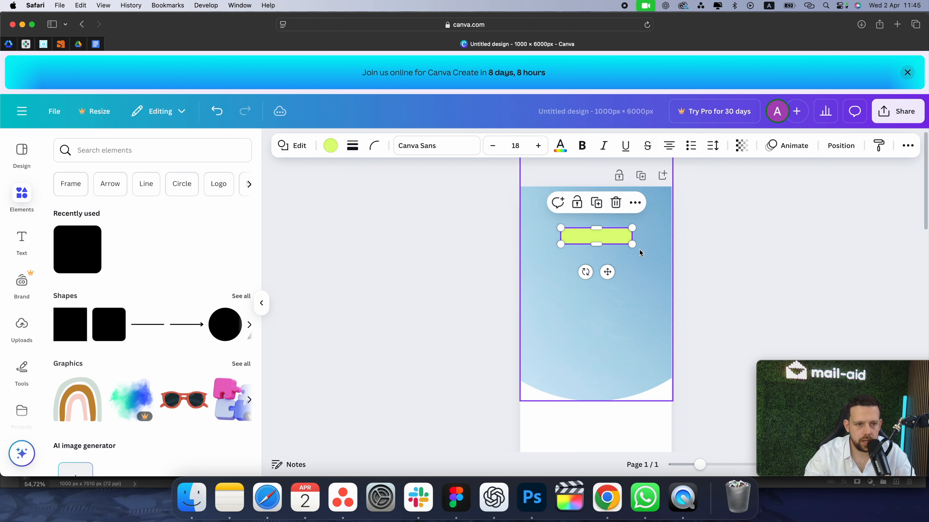
drag(587, 272, 594, 280)
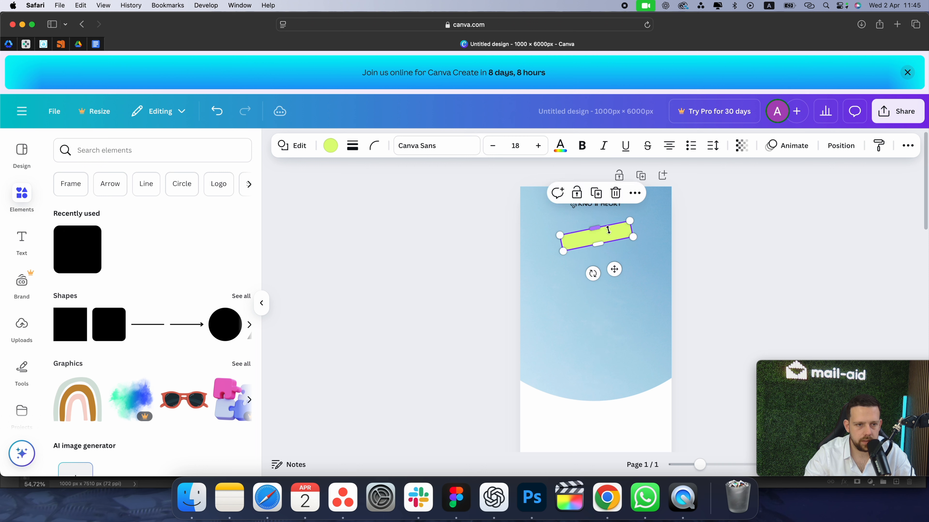
mouse_move(633, 237)
mouse_down()
mouse_move(657, 235)
mouse_move(630, 235)
mouse_up()
Step: Centre the tilted lime bar horizontally on the page
key(super+plus)
click(650, 232)
right_click(647, 216)
mouse_move(771, 291)
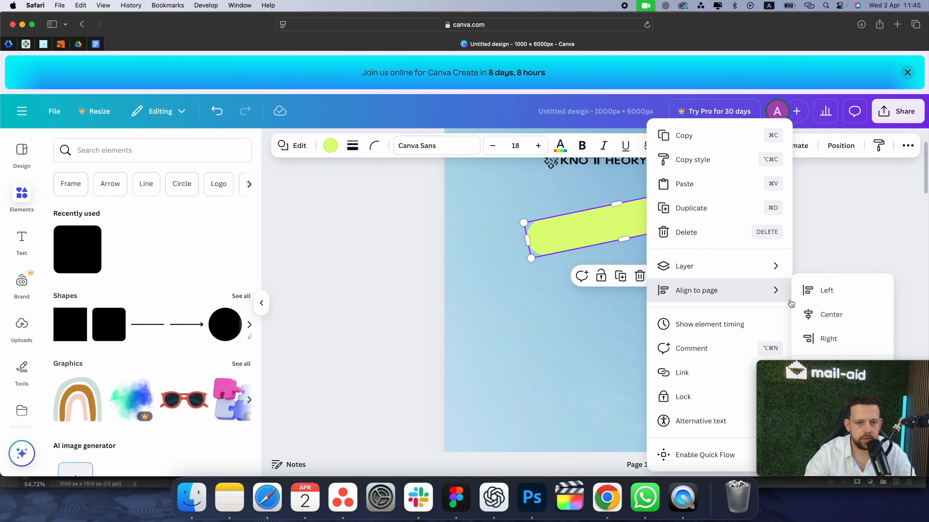
click(820, 315)
click(820, 293)
key(super+plus)
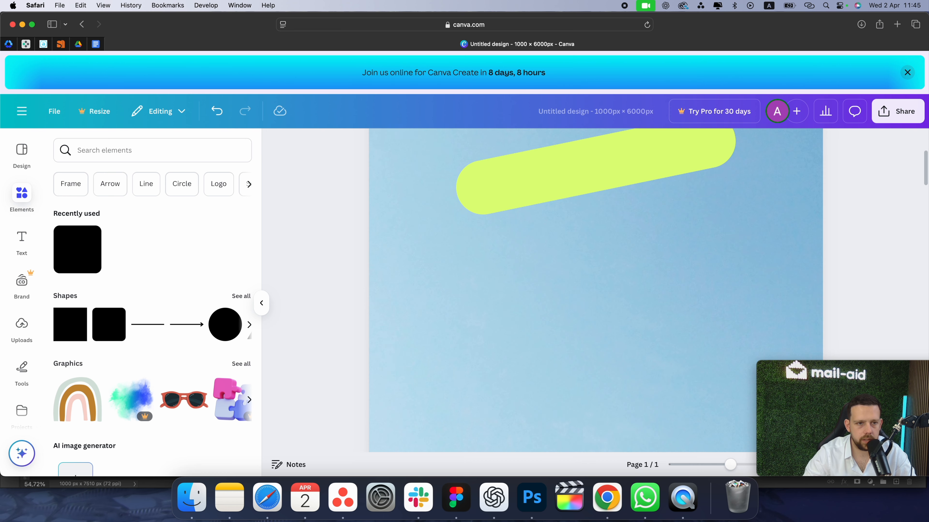
Step: Set the bar's rotation to -5° and make it slightly thinner and closer to the logo
scroll(596, 329, down, 4)
scroll(595, 311, up, 2)
click(596, 276)
drag(594, 327, 588, 327)
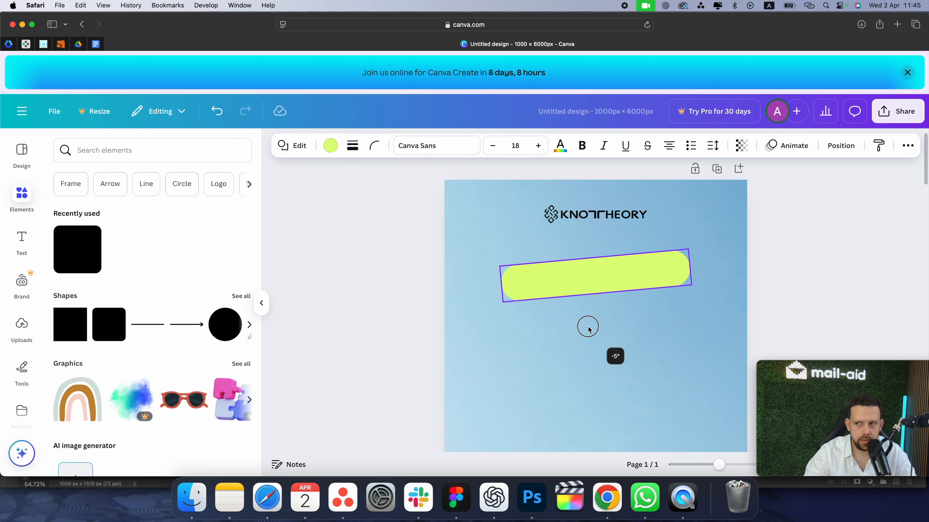
drag(598, 292, 613, 277)
click(765, 272)
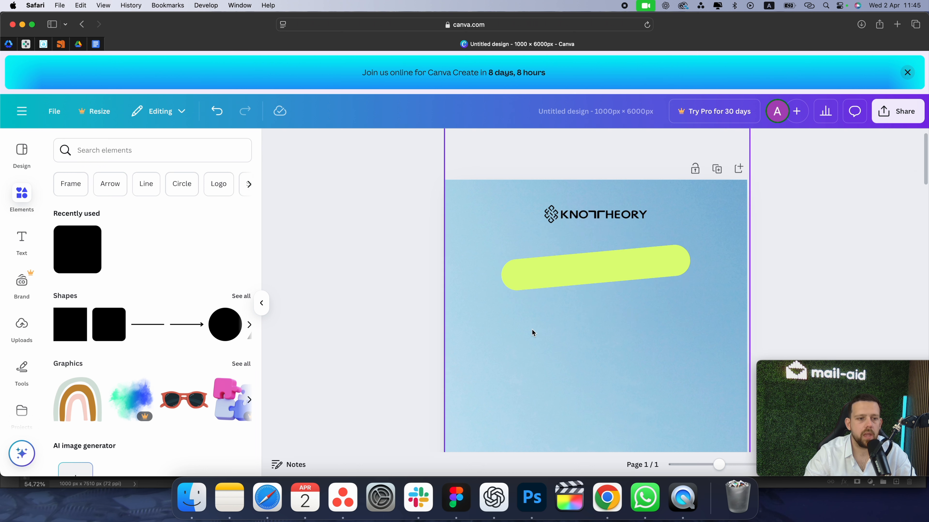
Step: Enter the text "BIGGEST SALE OF 2024" inside the lime bar and set its font to League Spartan
click(564, 289)
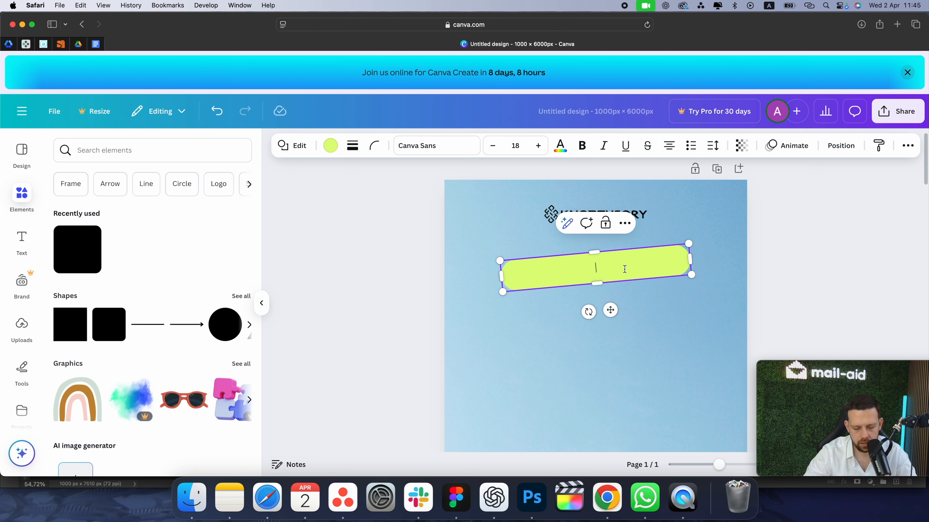
text(V)
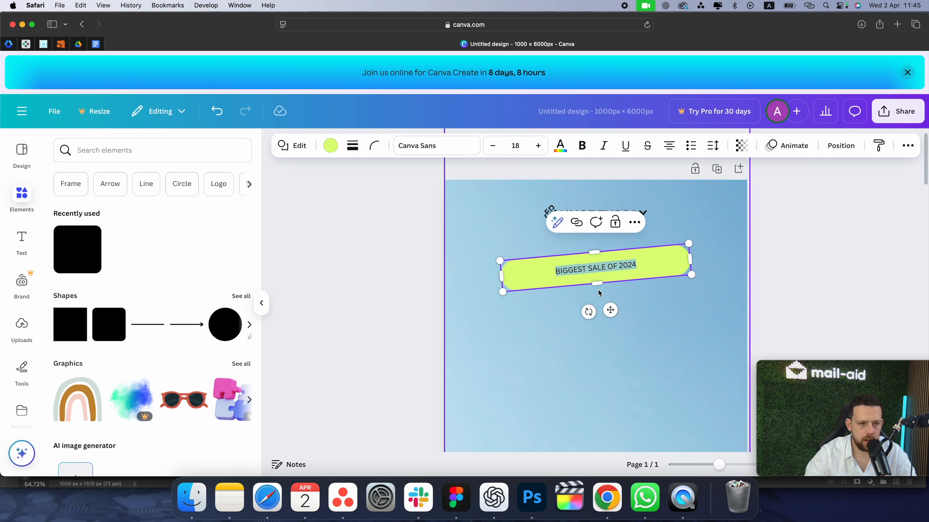
click(442, 146)
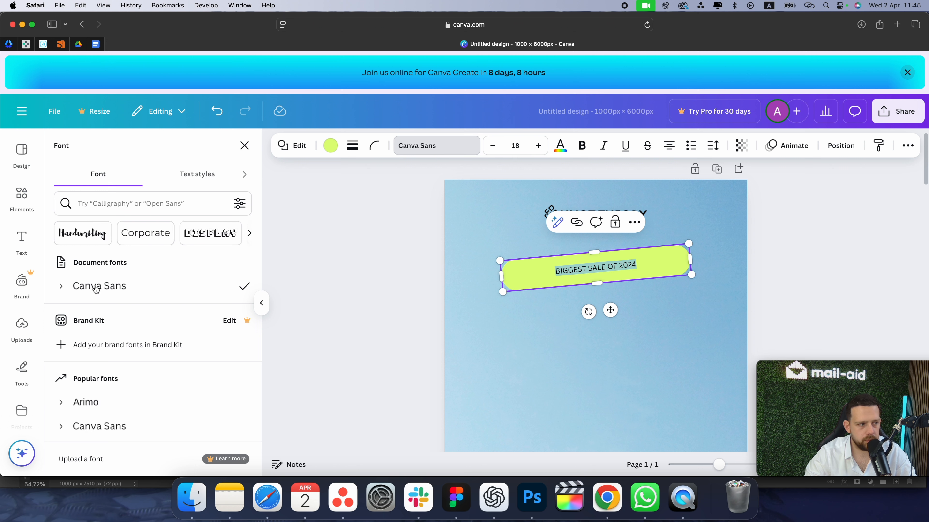
scroll(158, 326, down, 5)
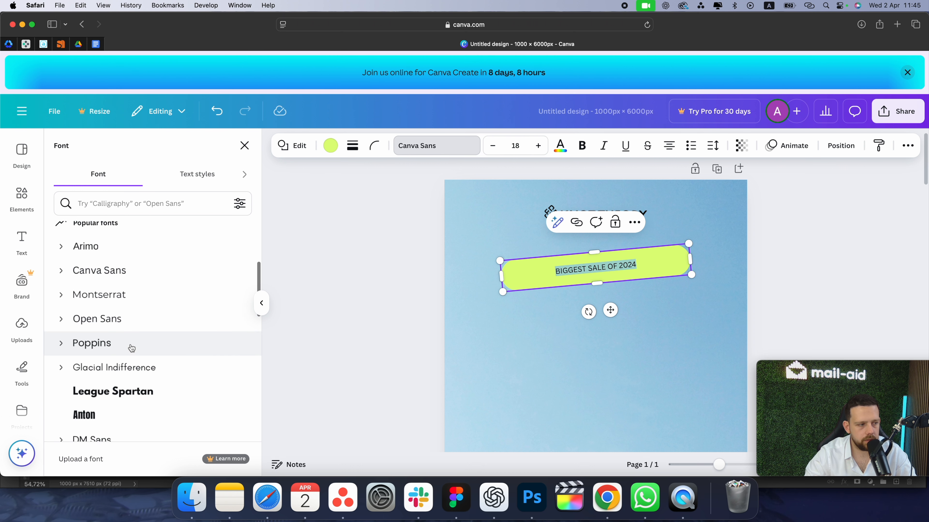
scroll(132, 340, down, 1)
click(138, 371)
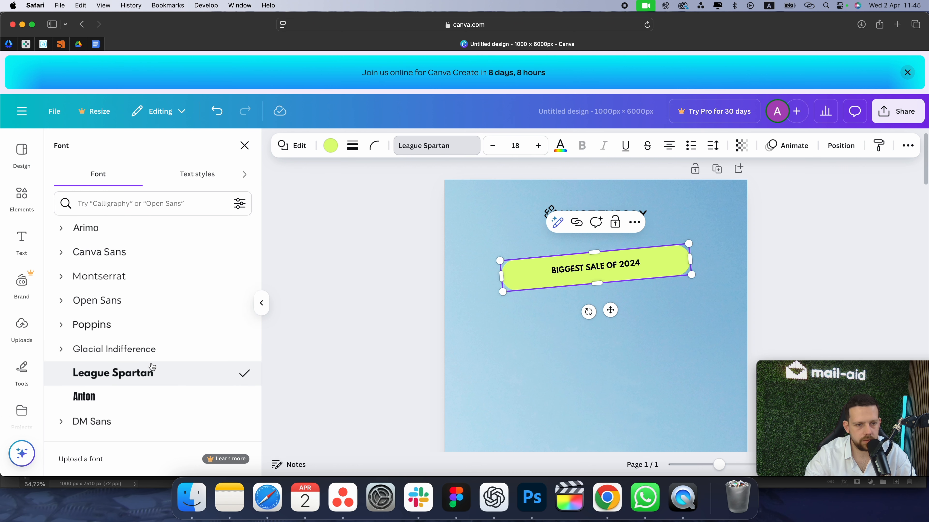
Step: Increase the font size of the BIGGEST SALE OF 2024 text until it nearly fills the lime bar's width
click(539, 146)
click(538, 147)
click(538, 146)
click(538, 146)
click(538, 146)
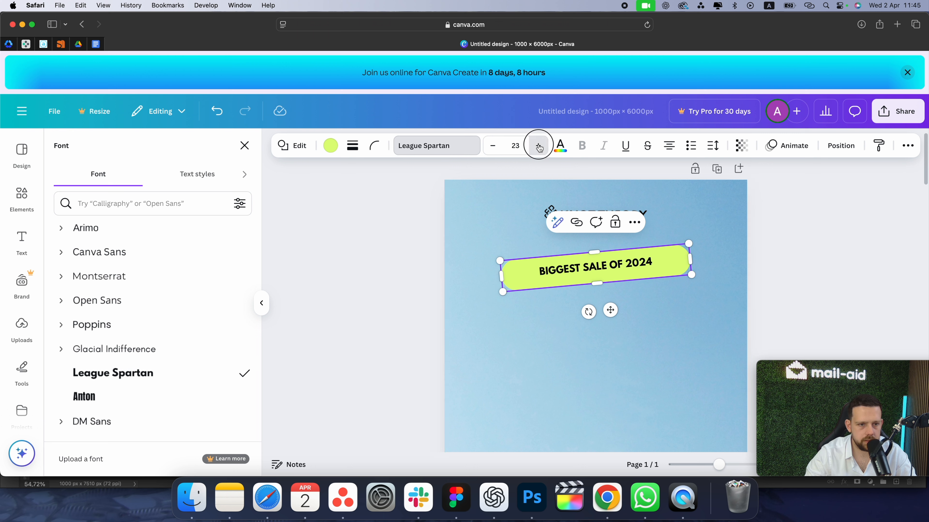
click(538, 146)
click(538, 146)
click(538, 146)
click(538, 146)
click(538, 147)
click(538, 146)
click(538, 146)
click(539, 147)
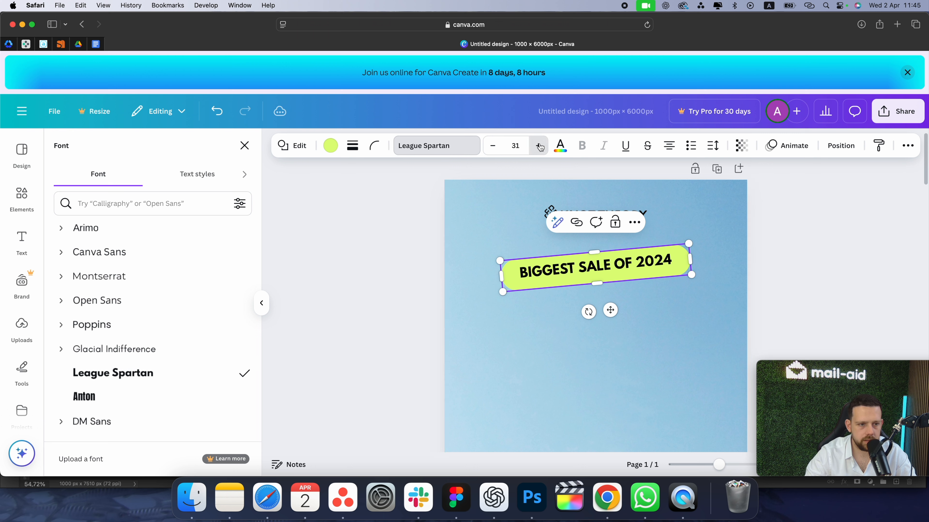
click(538, 146)
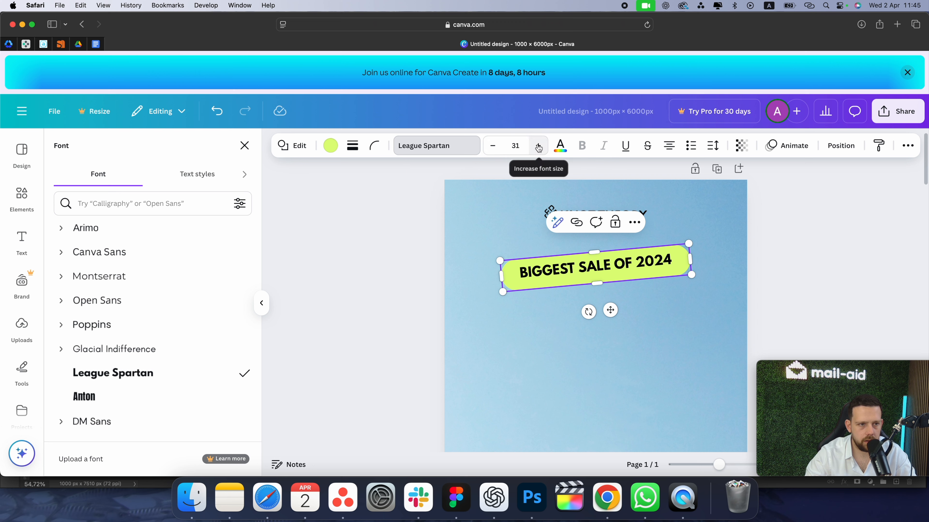
click(715, 310)
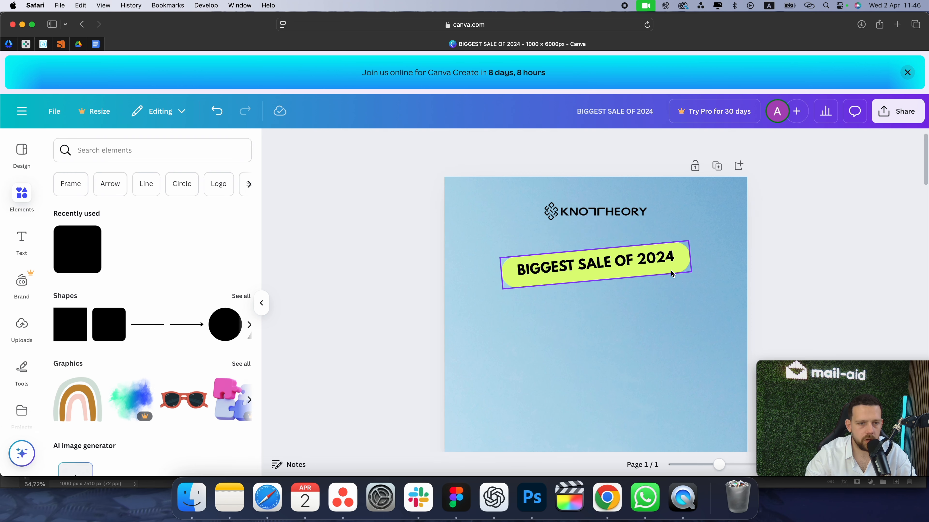
click(675, 290)
click(786, 253)
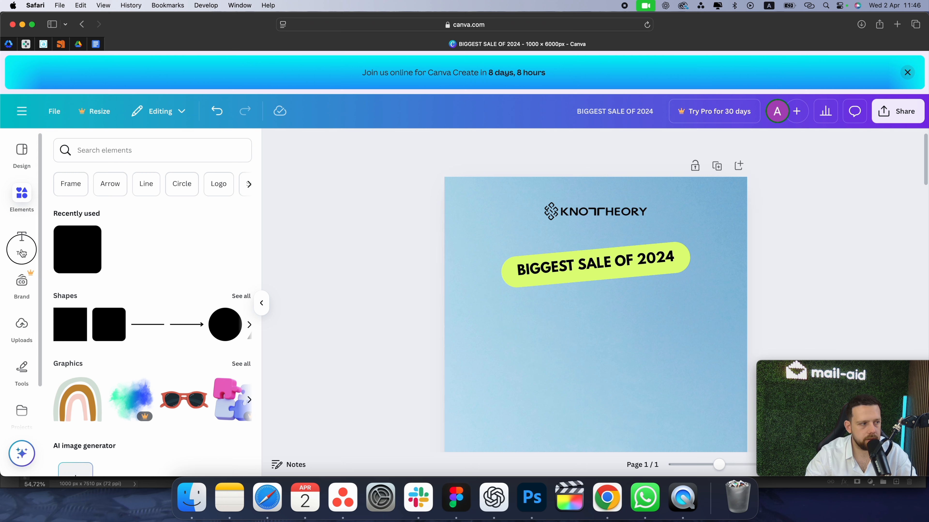
Step: Add a heading below the lime bar with the text "BUY 2 GET"
click(22, 243)
click(133, 329)
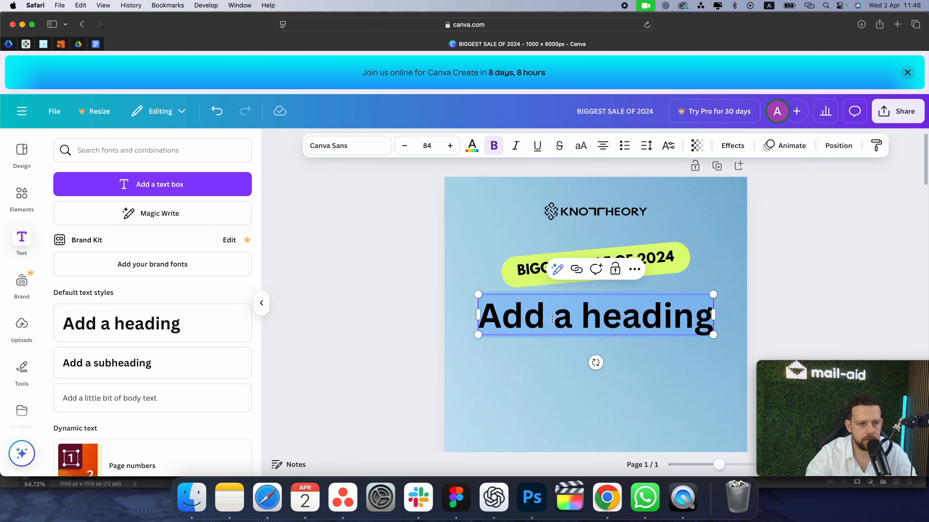
text(BUY 2 GET)
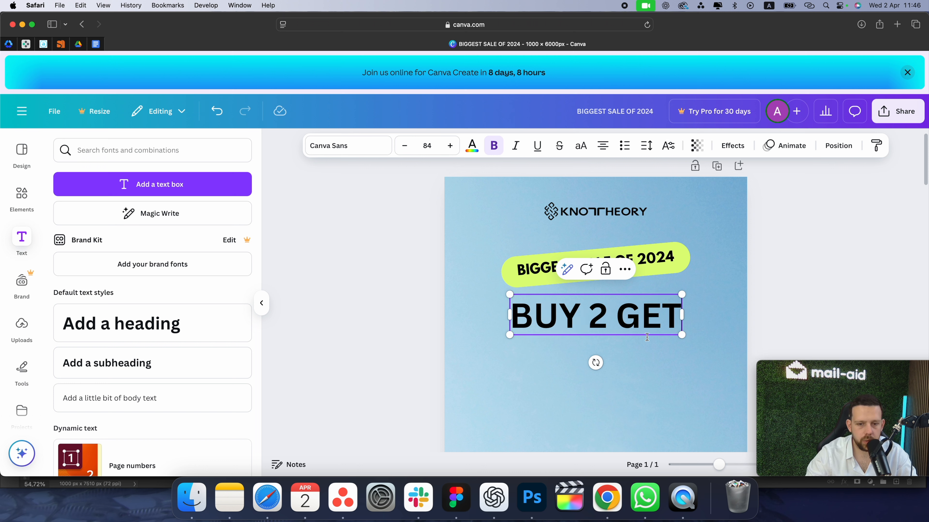
click(766, 315)
Step: Colour the "2" in the BUY 2 GET heading with the document's lime green
click(593, 318)
double_click(593, 319)
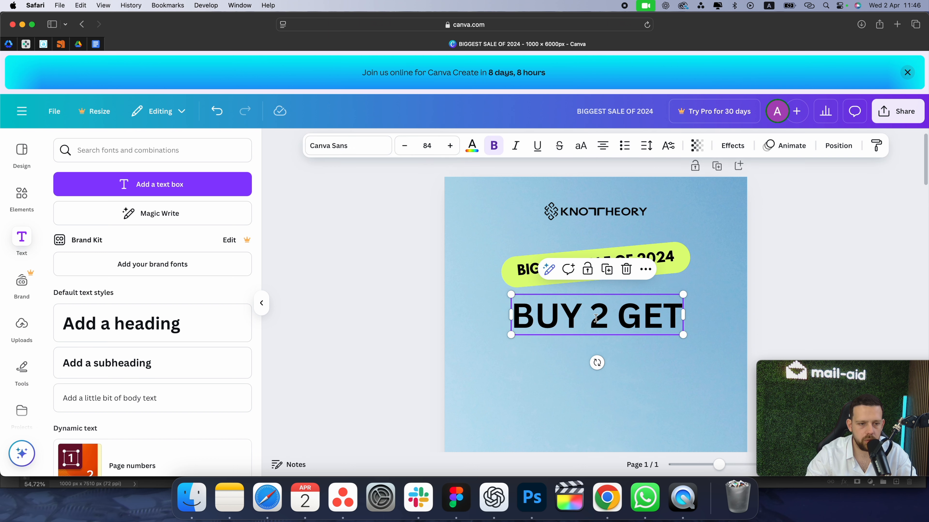
click(472, 146)
click(136, 238)
click(331, 311)
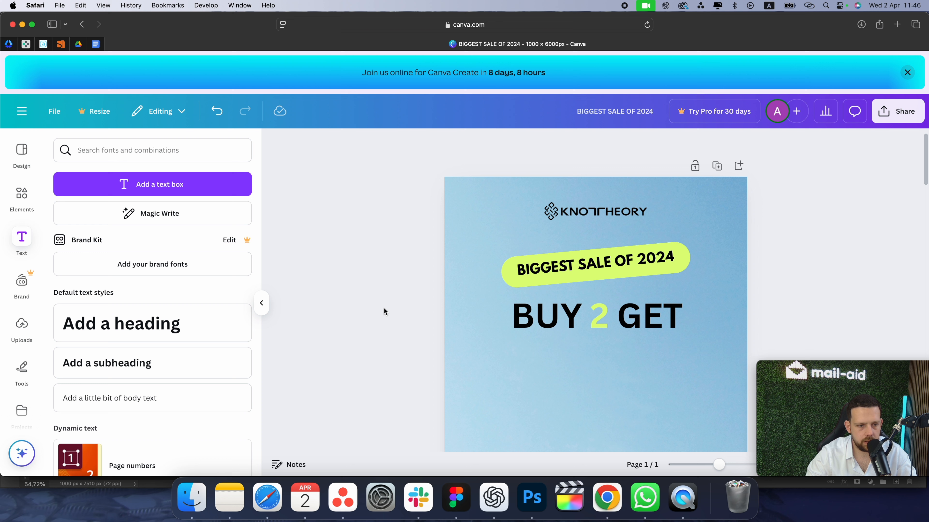
Step: Move the BUY 2 GET heading up against the lime bar and place its layer beneath the banner
drag(572, 314, 573, 294)
click(705, 313)
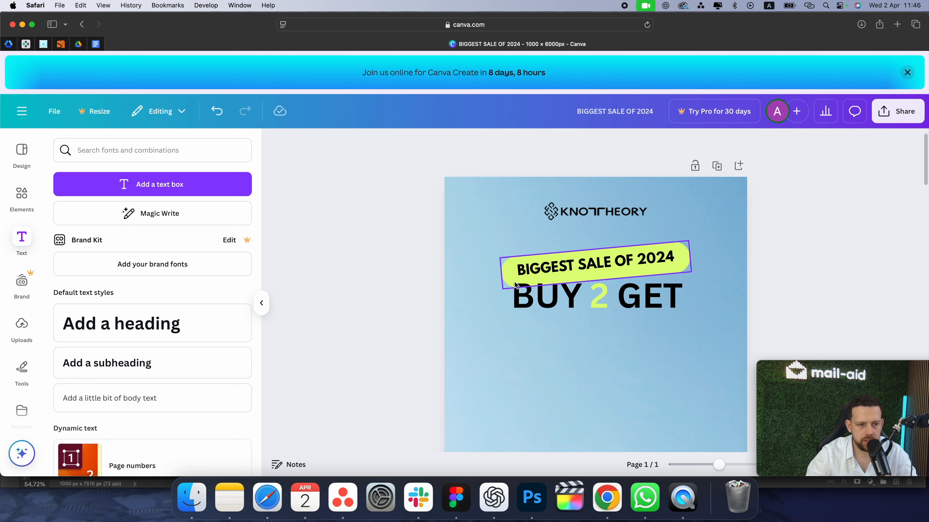
click(540, 296)
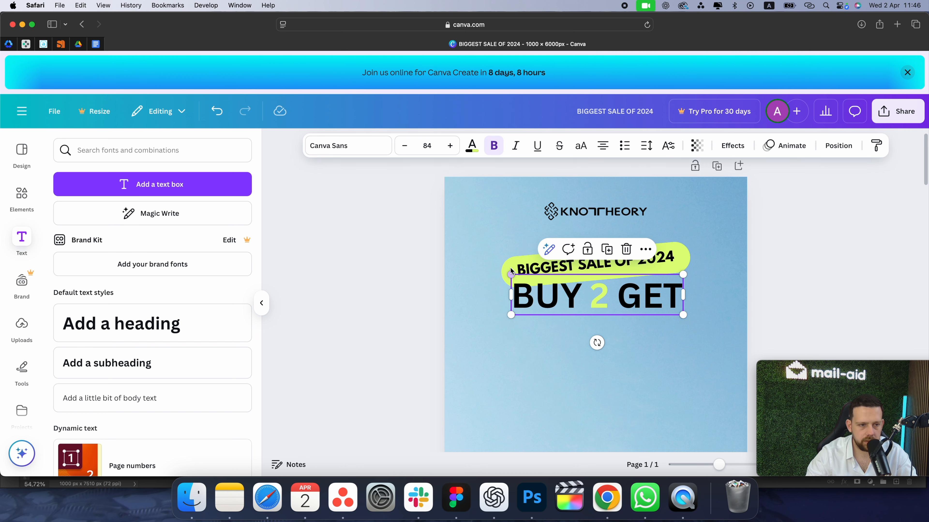
right_click(540, 298)
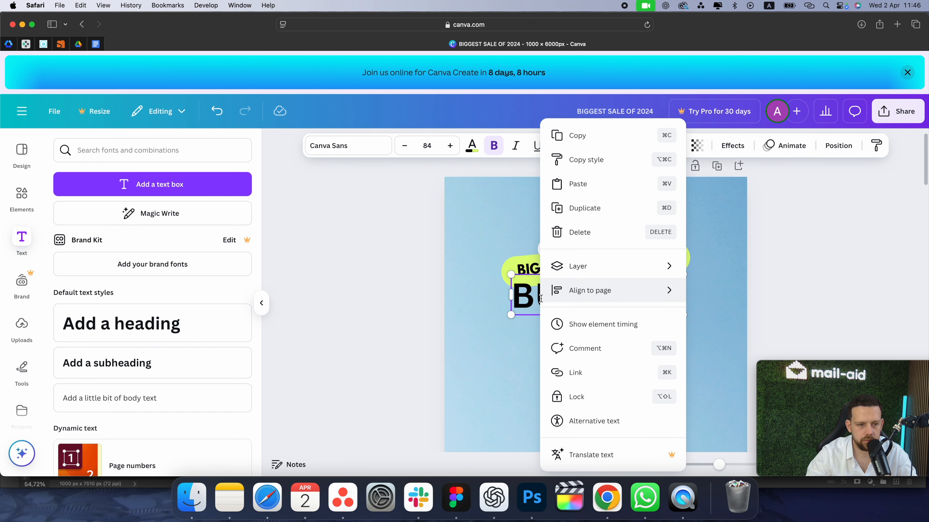
mouse_move(572, 268)
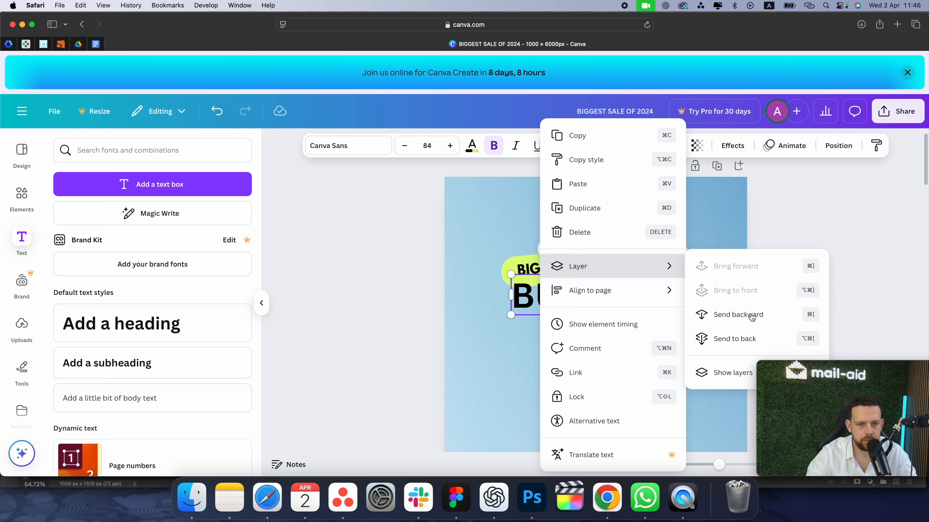
click(727, 372)
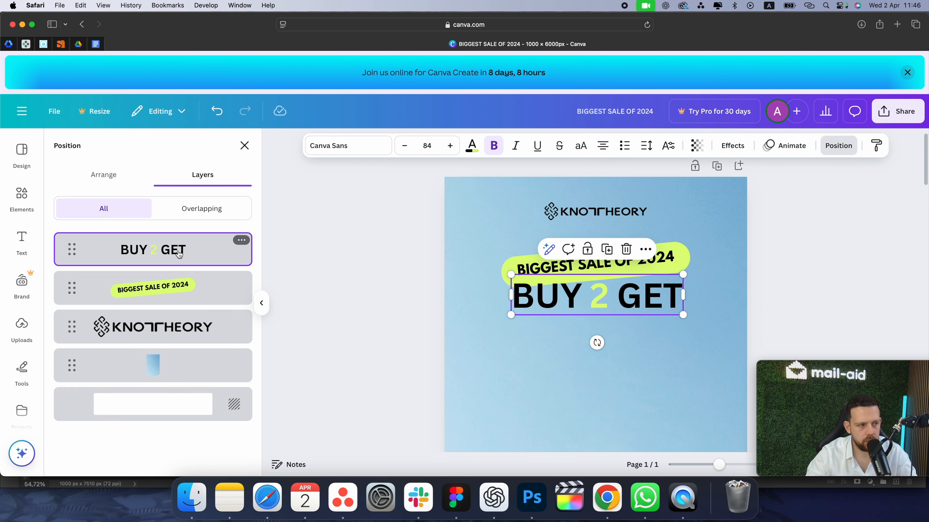
drag(179, 252, 167, 311)
click(534, 325)
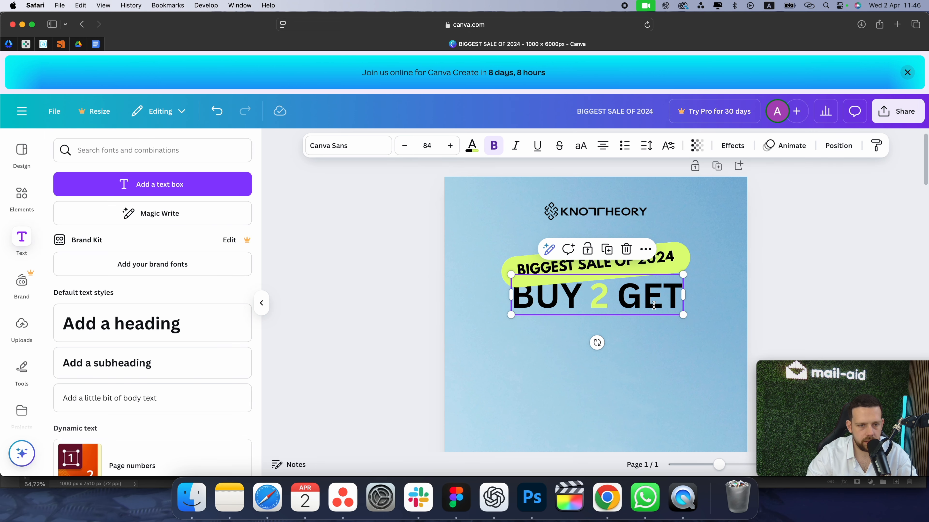
click(679, 323)
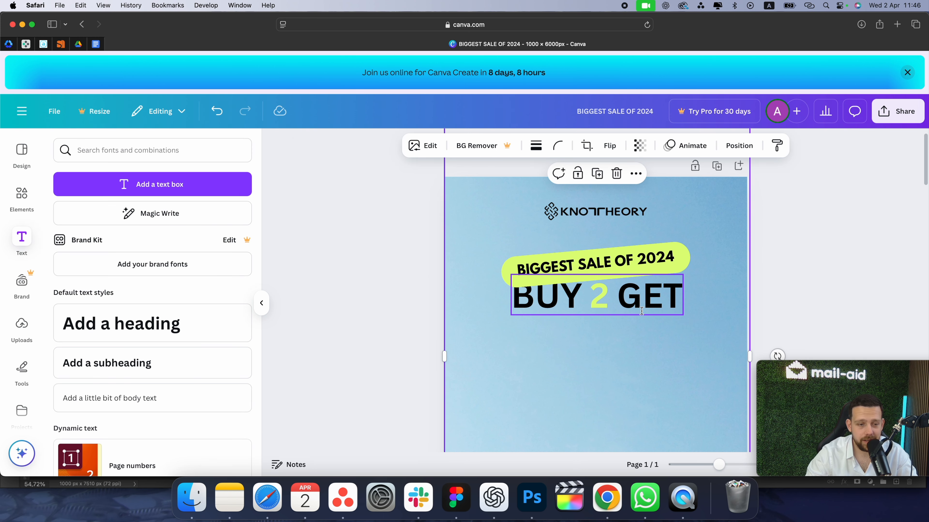
click(638, 305)
click(784, 285)
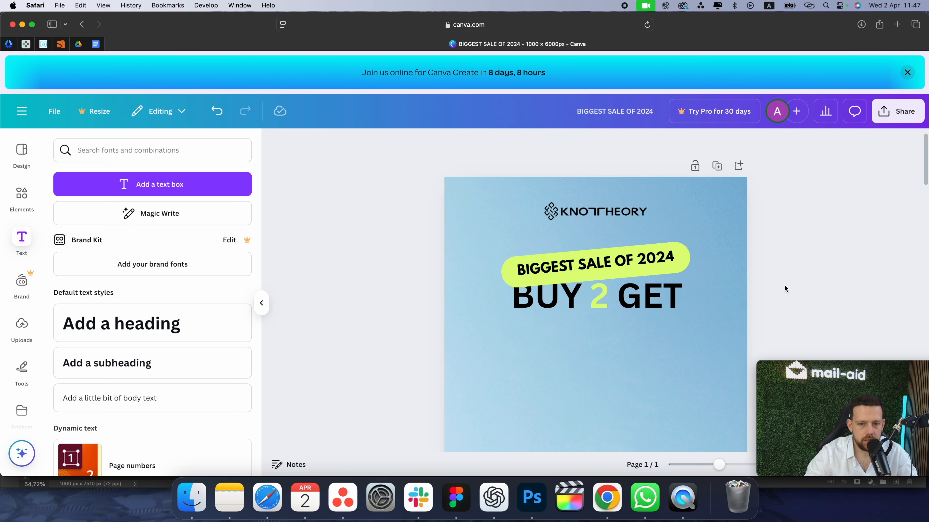
Step: Duplicate the BUY 2 GET heading, place the copy directly below it and replace its text with "2 FREE"
click(615, 298)
key(super+d)
drag(614, 302, 608, 338)
click(551, 344)
text(2 FREE)
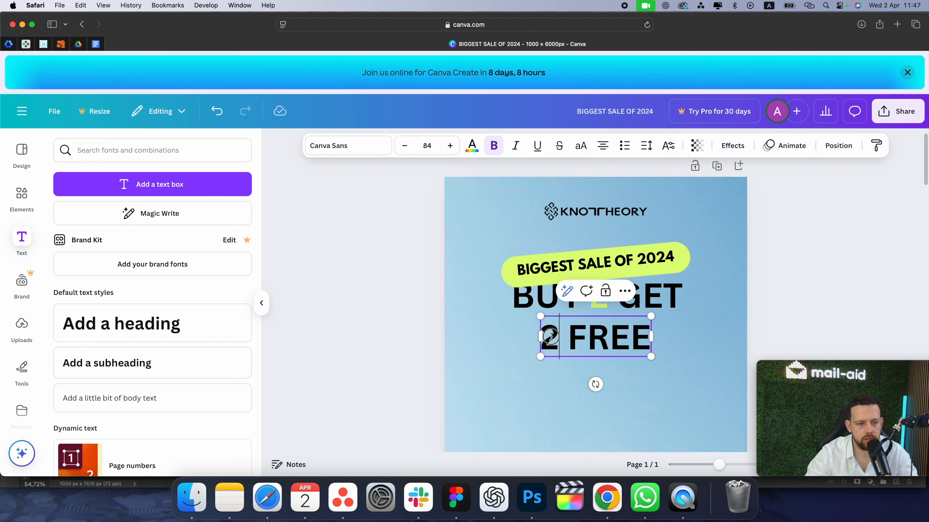
Step: Colour the "2" of the 2 FREE line lime green and set the whole line's font size to 125
double_click(551, 336)
click(472, 146)
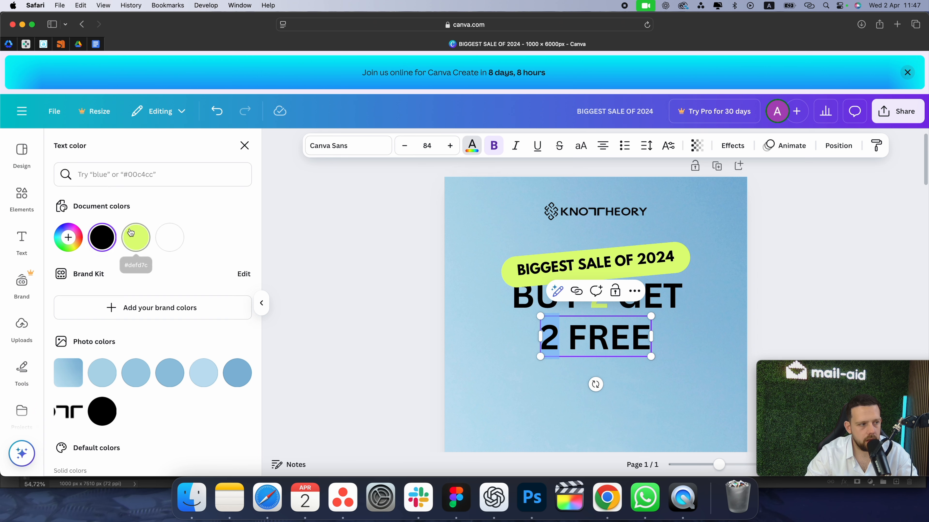
click(136, 235)
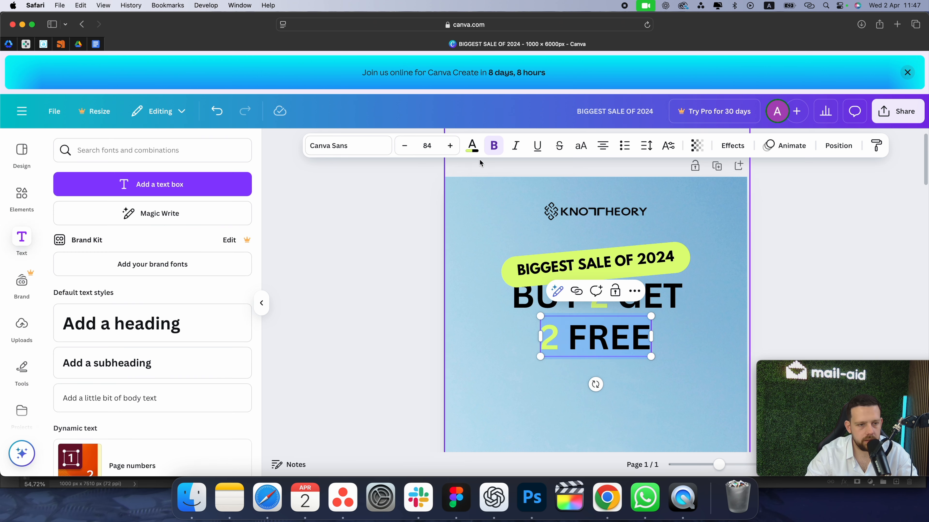
click(427, 146)
text(125)
key(Return)
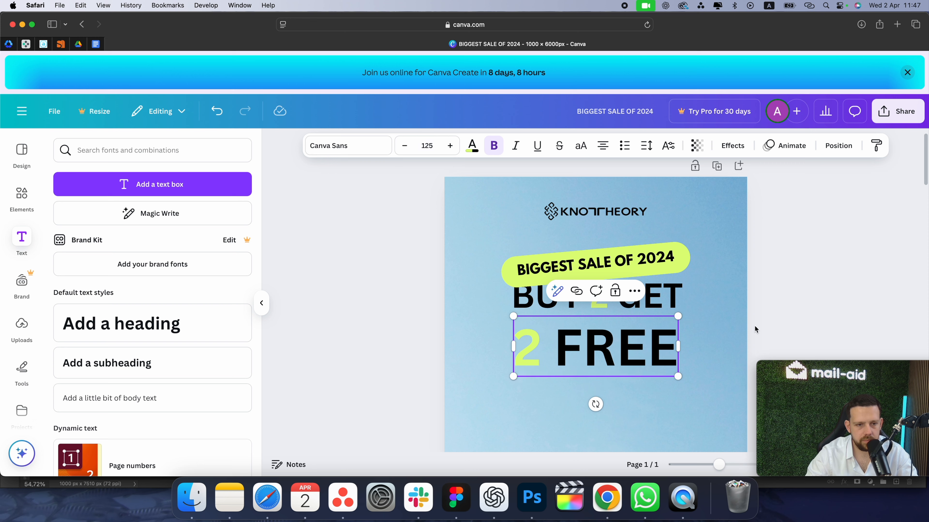
click(763, 315)
scroll(763, 315, down, 1)
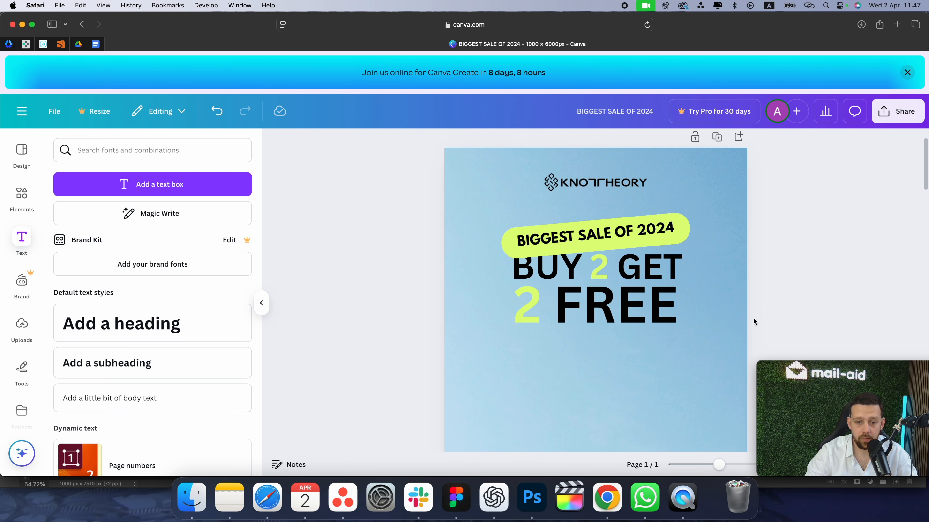
scroll(749, 313, up, 1)
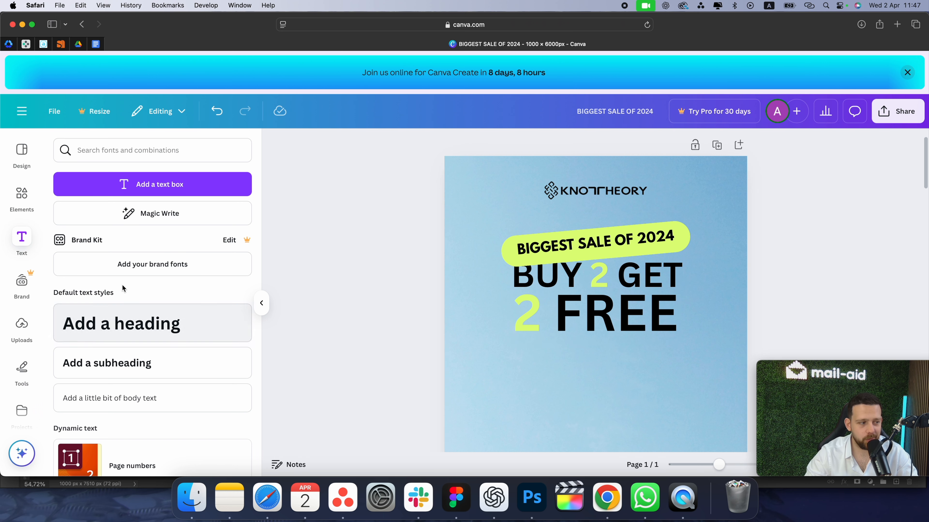
Step: Add the uploaded green and black rings image to the design and move it up to the page's upper-left area
click(21, 325)
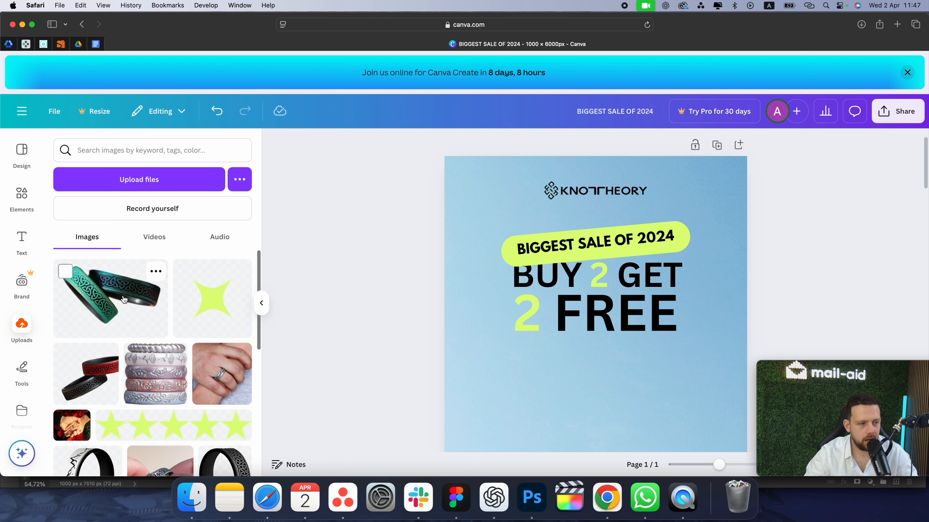
click(124, 300)
scroll(549, 350, down, 12)
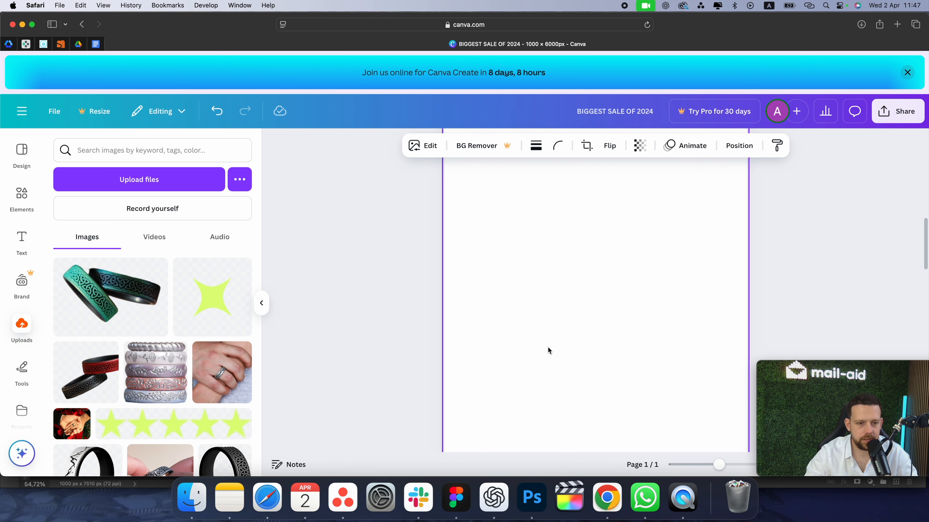
scroll(548, 347, down, 8)
drag(586, 273, 520, 311)
scroll(570, 282, up, 4)
scroll(543, 315, up, 5)
scroll(545, 352, up, 2)
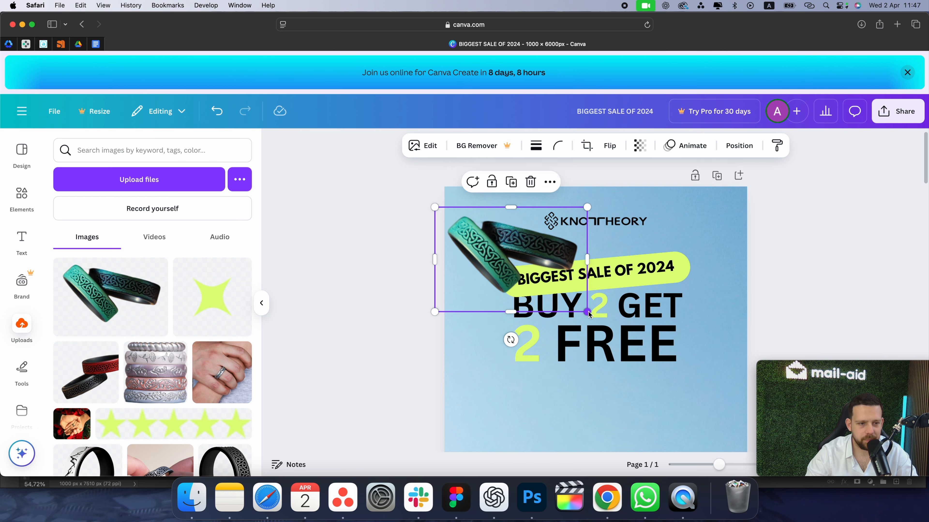
Step: Shrink the green and black rings image to about half its width and place it at the left end of the lime bar
drag(588, 312, 485, 274)
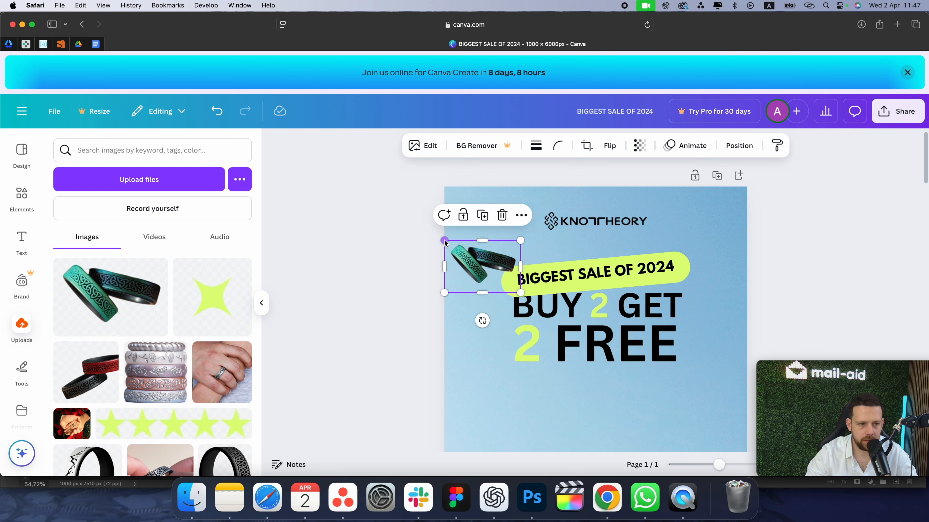
drag(445, 242, 438, 238)
drag(493, 258, 497, 258)
click(376, 262)
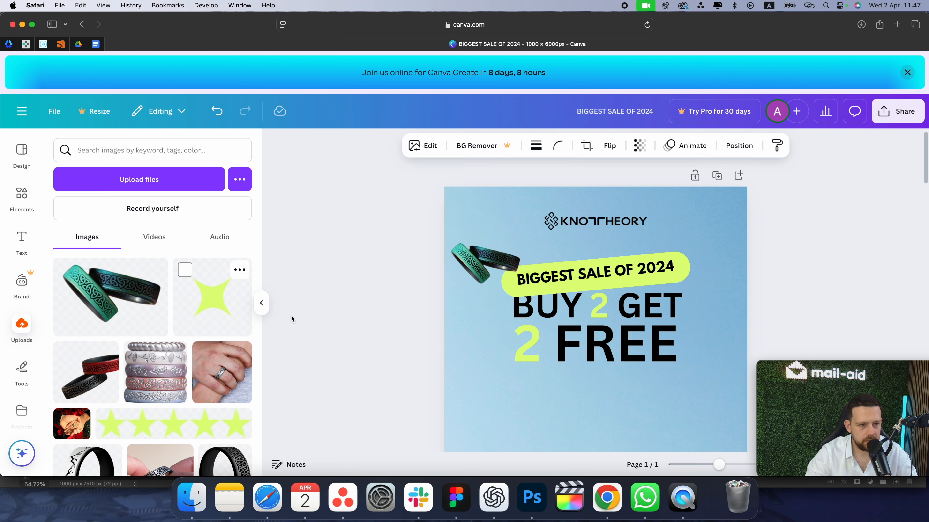
Step: Add the uploaded lime four-point star, shrink it to a small sparkle and place it on the green and black rings
scroll(585, 314, down, 20)
drag(589, 333, 593, 280)
scroll(593, 281, up, 20)
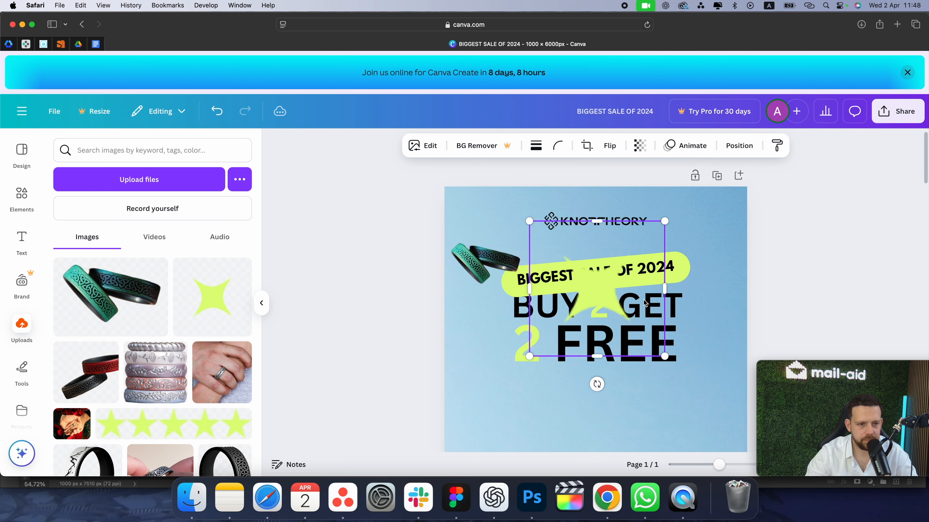
drag(665, 356, 484, 250)
click(525, 231)
click(400, 312)
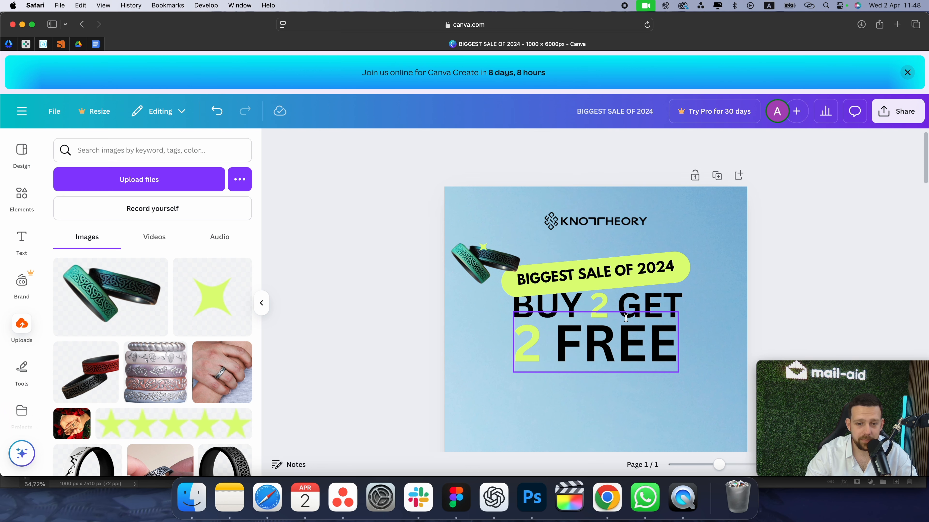
Step: Add the uploaded red and black rings image, shrink it and place it at the page's right edge beside 2 FREE
scroll(173, 325, down, 2)
click(100, 331)
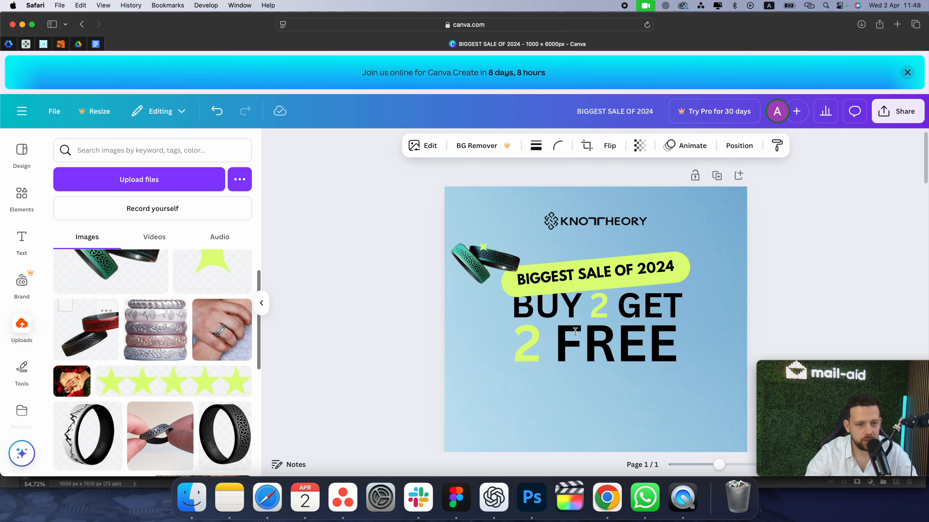
scroll(655, 330, down, 15)
scroll(654, 330, down, 2)
drag(611, 429, 742, 290)
scroll(704, 234, up, 13)
scroll(703, 237, up, 5)
drag(799, 251, 731, 316)
drag(730, 322, 748, 297)
Step: Add a second lime four-point star, shrink it to a small sparkle and place it on the red and black rings
click(213, 272)
scroll(599, 322, down, 3)
drag(451, 174, 637, 284)
scroll(637, 283, up, 3)
drag(644, 293, 718, 314)
click(768, 267)
scroll(793, 296, down, 1)
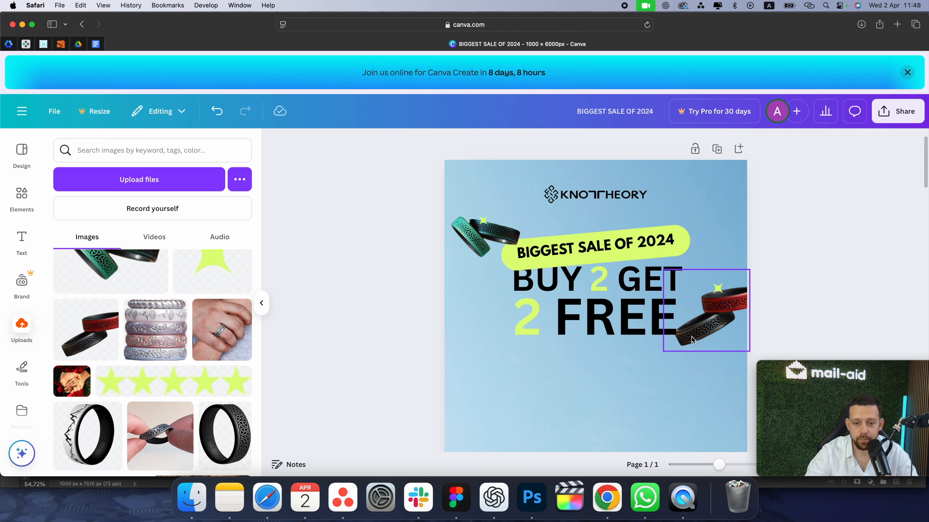
Step: Bring the red and black rings image above the 2 FREE text in the layer order
right_click(715, 326)
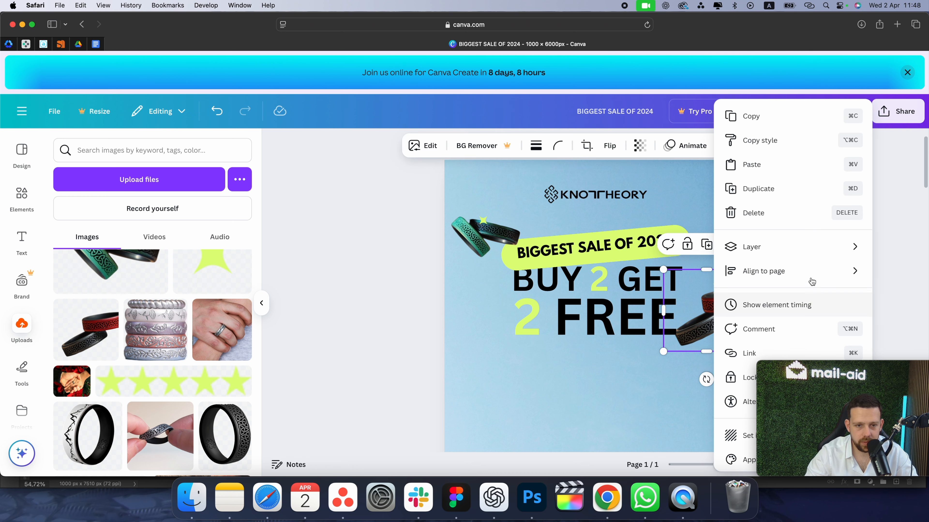
mouse_move(812, 273)
mouse_move(786, 247)
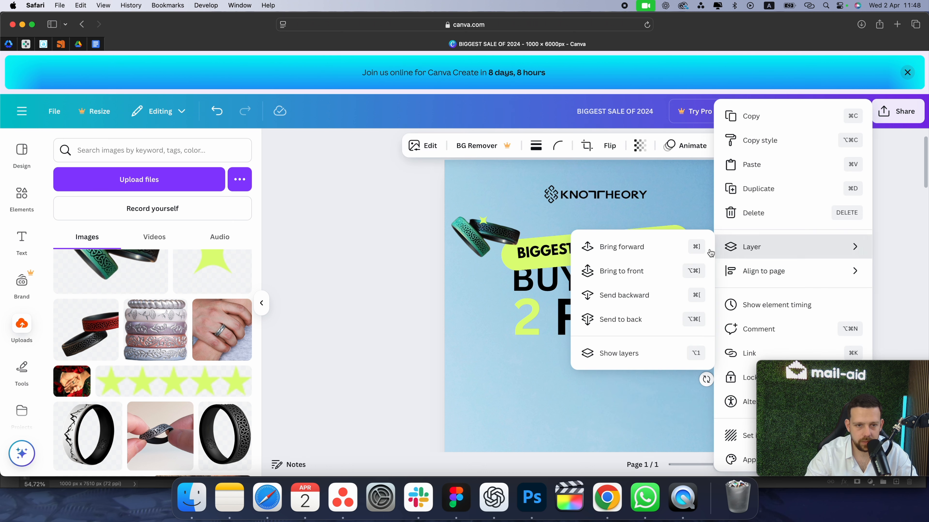
click(621, 354)
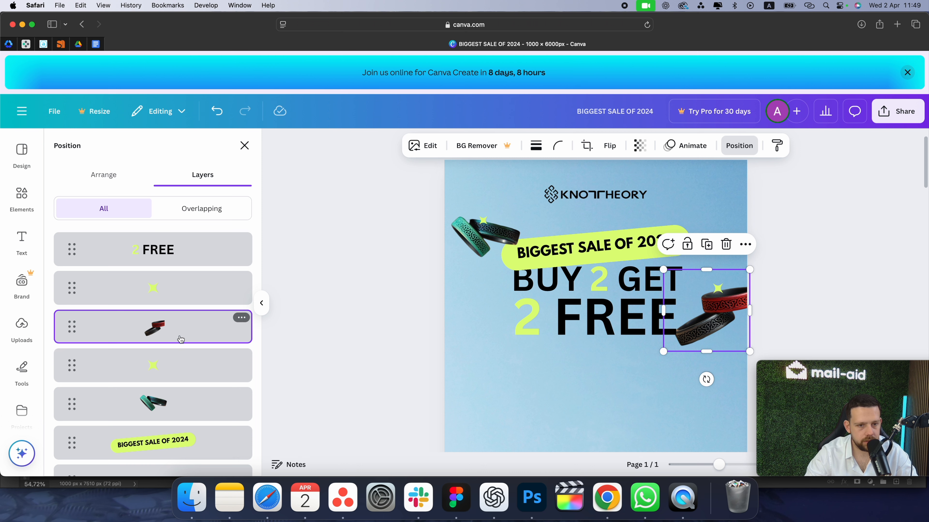
scroll(175, 293, down, 3)
click(178, 274)
drag(178, 274, 170, 246)
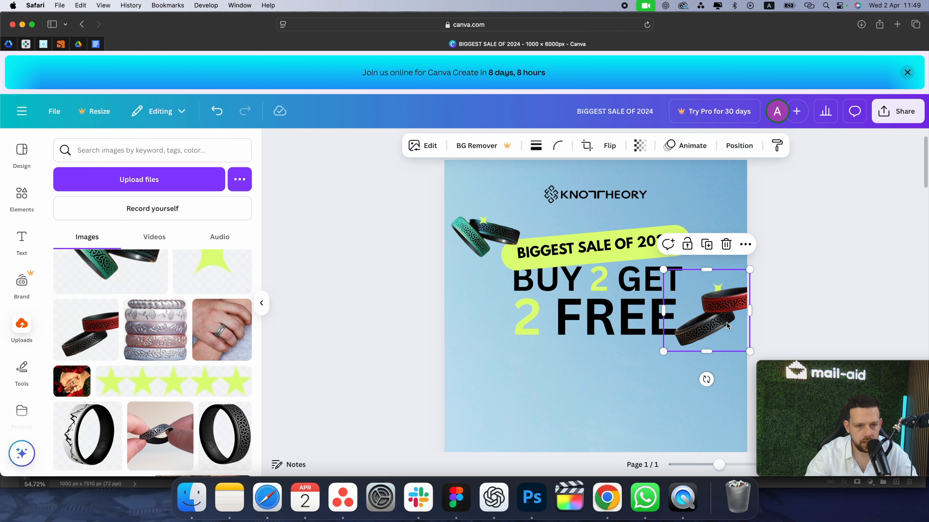
Step: Enlarge the red and black rings image slightly and nudge it upward beside 2 FREE
drag(663, 352, 660, 355)
scroll(731, 347, up, 1)
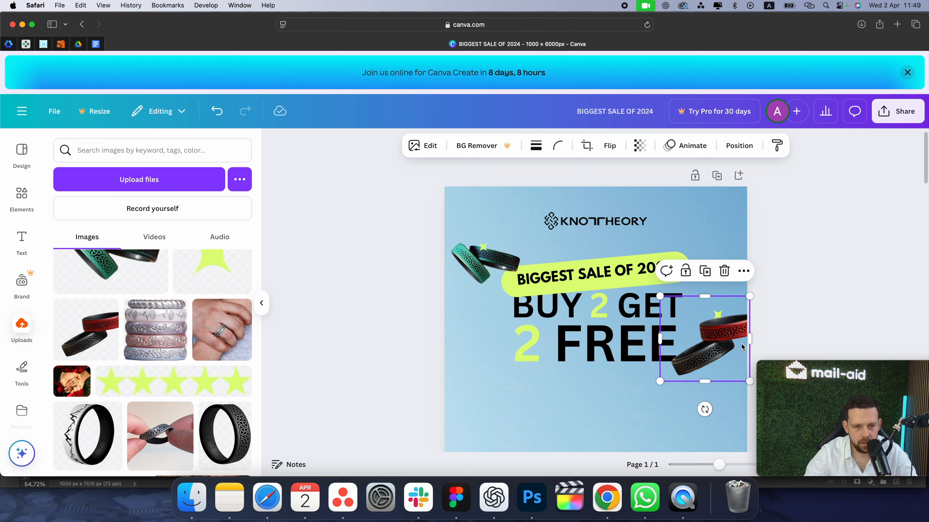
drag(742, 346, 742, 343)
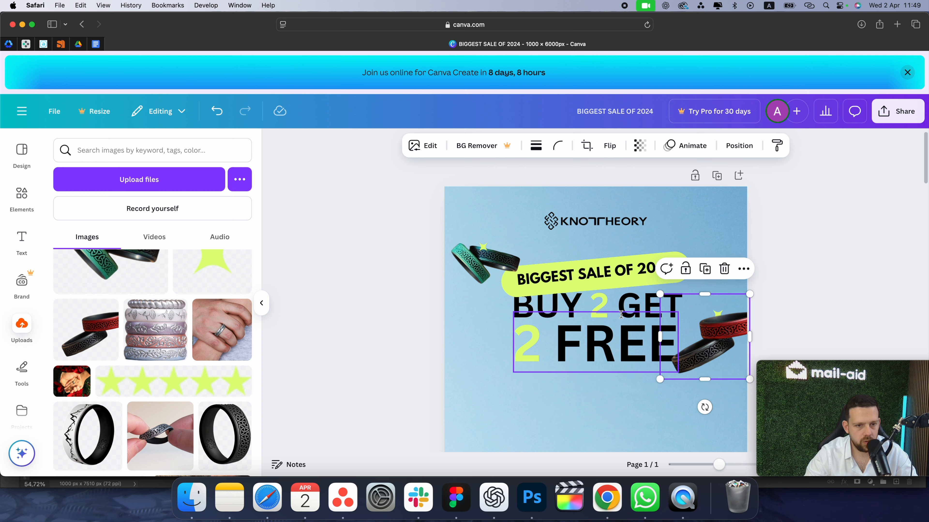
Step: Move the lime sparkle on the red and black rings to the top of the layer order
right_click(729, 346)
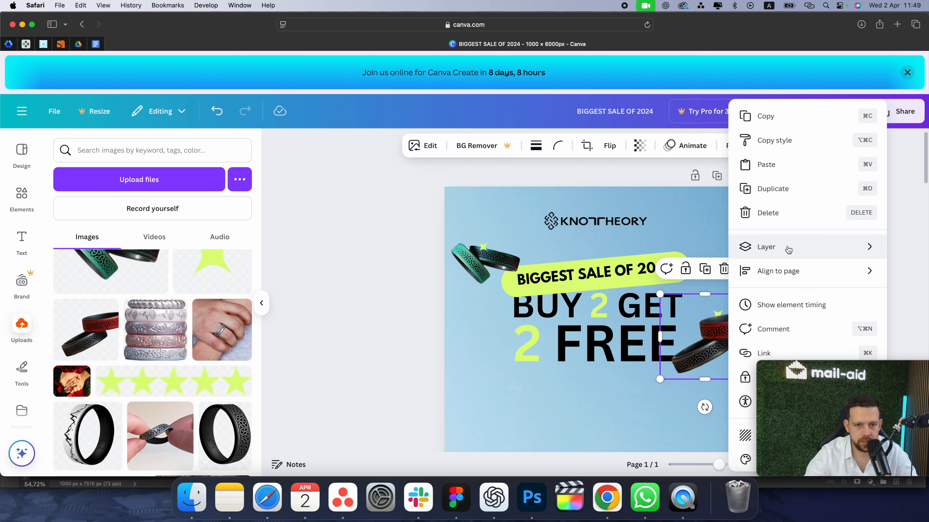
mouse_move(769, 249)
click(641, 357)
drag(183, 327, 176, 268)
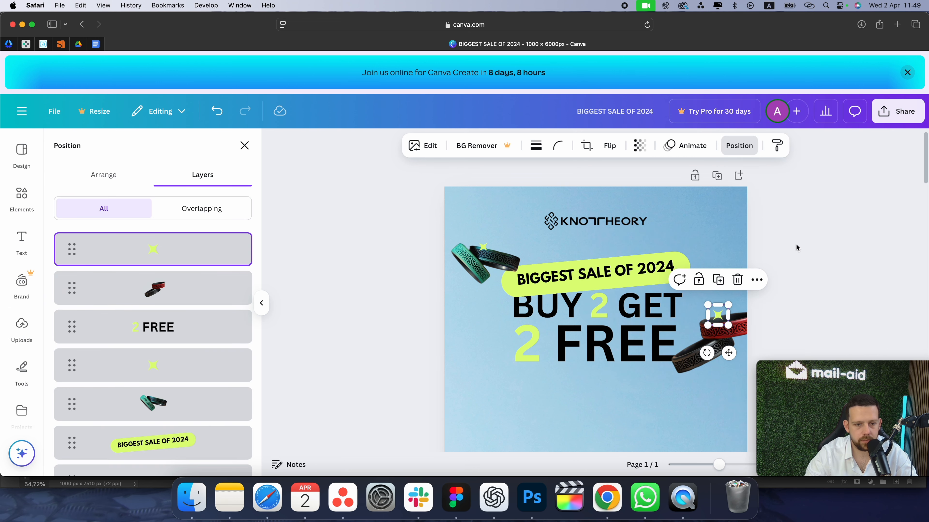
click(801, 256)
Step: Add a heading reading USE CODE: beneath the 2 FREE line
scroll(799, 281, down, 2)
scroll(797, 282, down, 2)
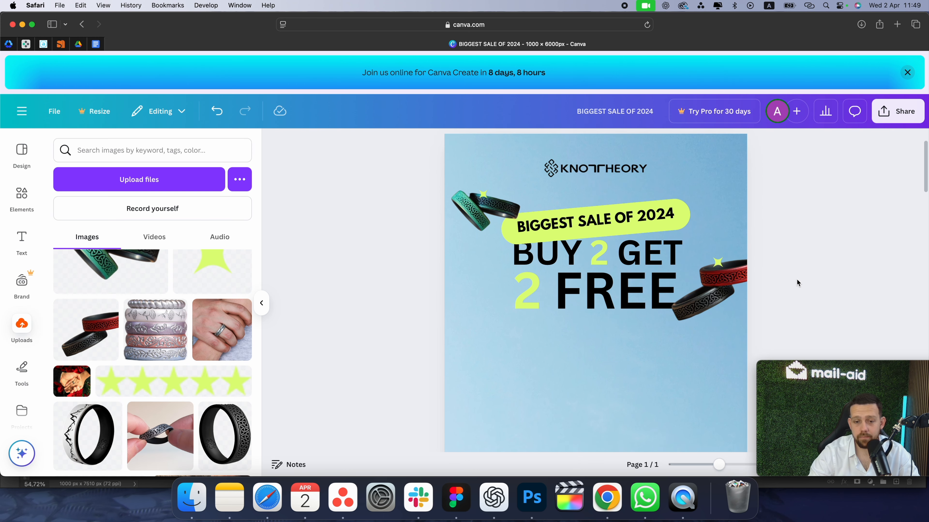
scroll(790, 284, down, 1)
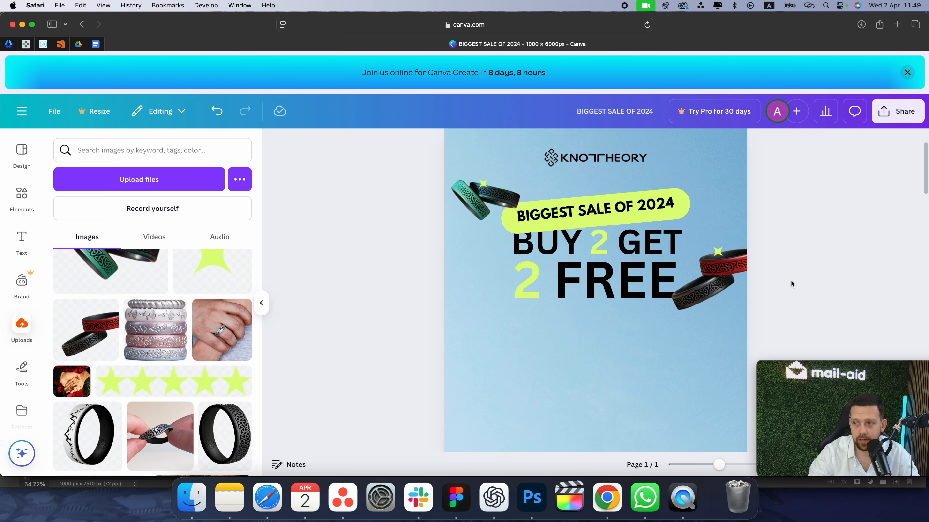
scroll(779, 290, down, 1)
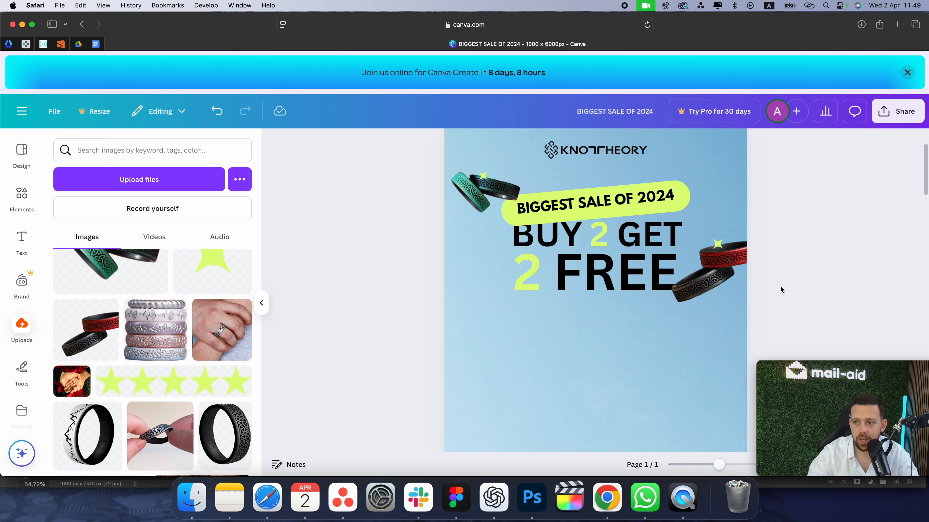
scroll(780, 285, down, 2)
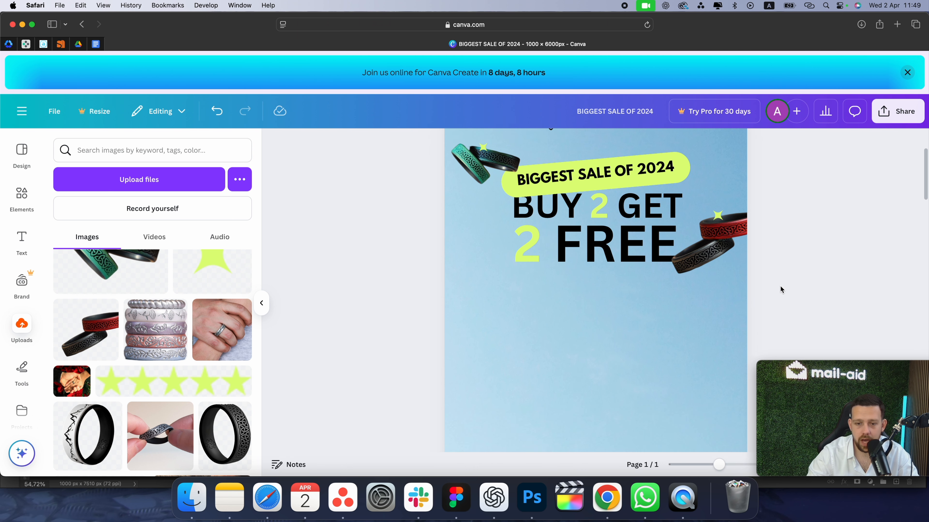
click(21, 244)
click(161, 331)
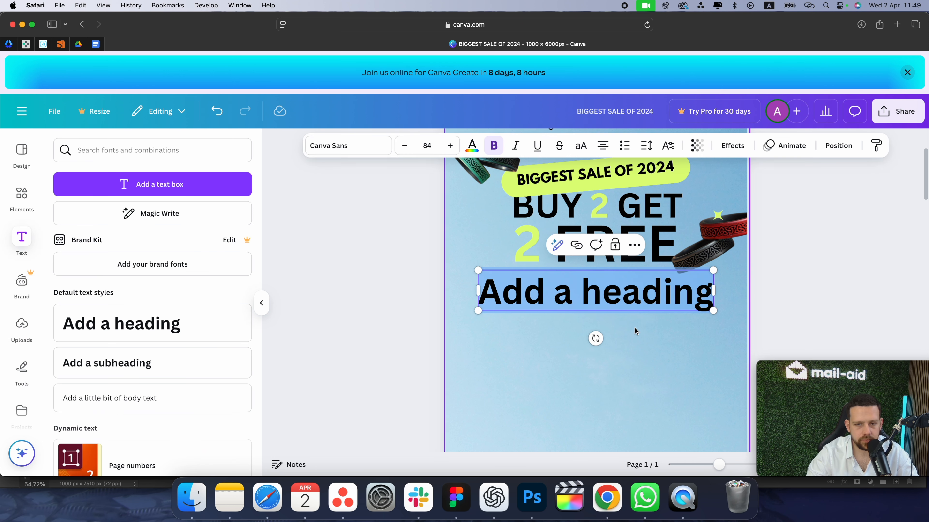
text(USE CODE:)
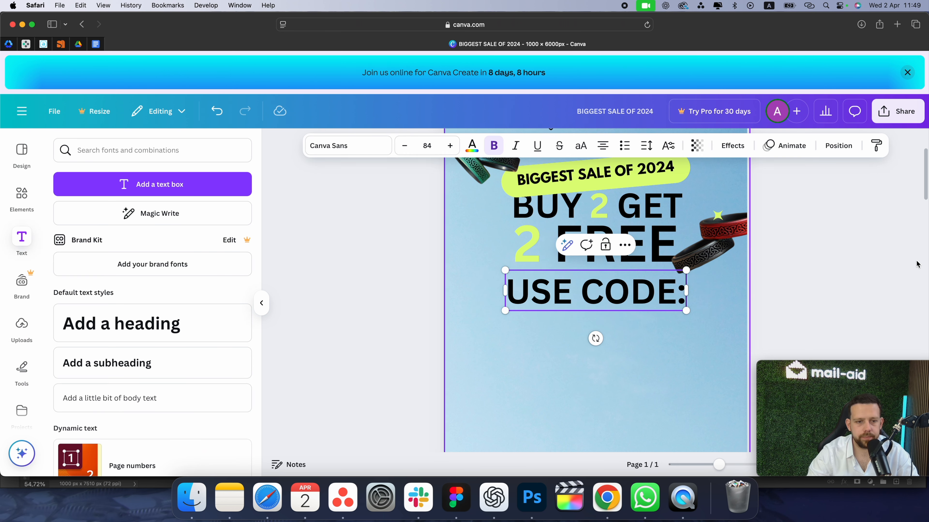
Step: Set the USE CODE: text to size 30 and move it slightly lower, keeping it centred under 2 FREE
double_click(573, 293)
click(426, 145)
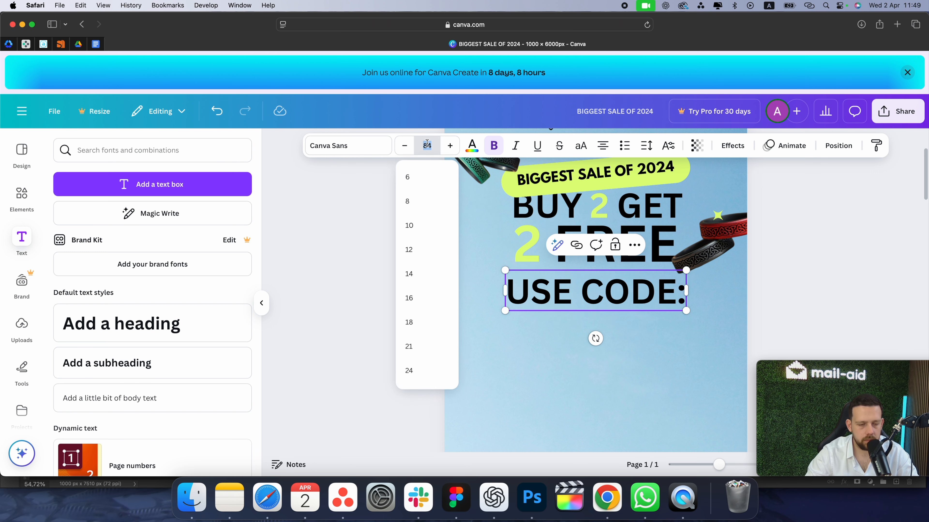
text(20)
key(Return)
click(427, 146)
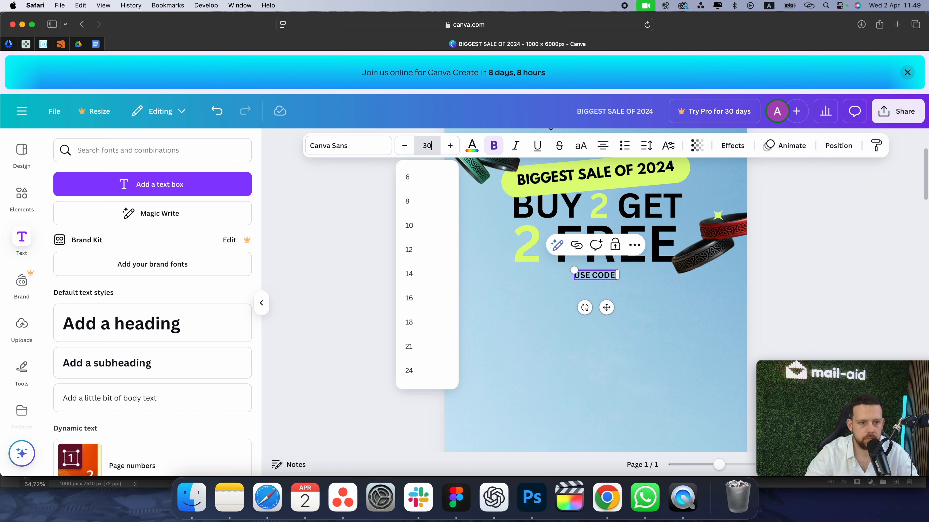
key(Return)
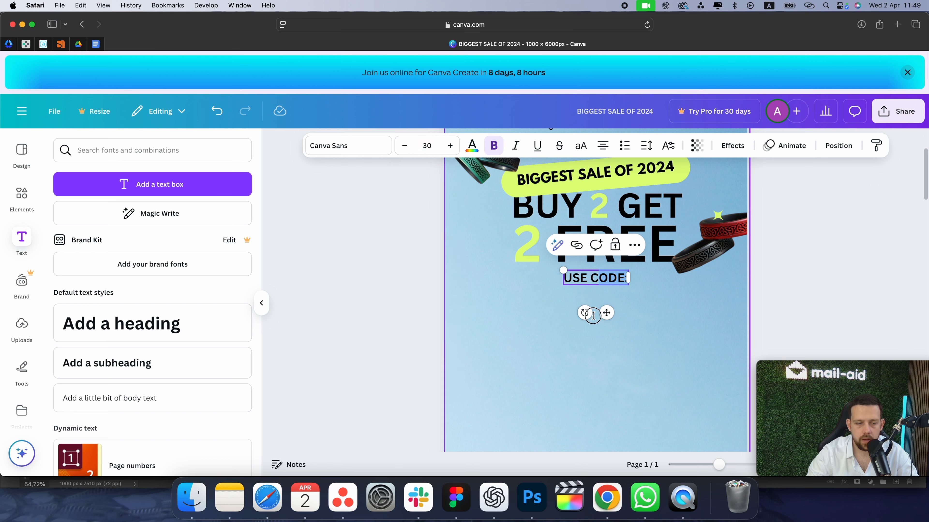
click(673, 322)
drag(615, 280, 628, 299)
click(731, 311)
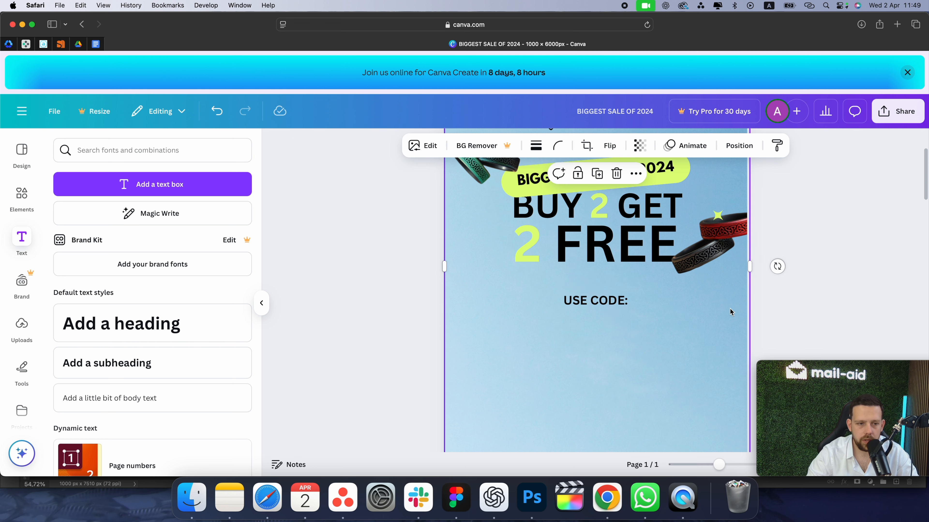
Step: Change the font of the USE CODE: text to League Spartan
click(583, 301)
click(387, 149)
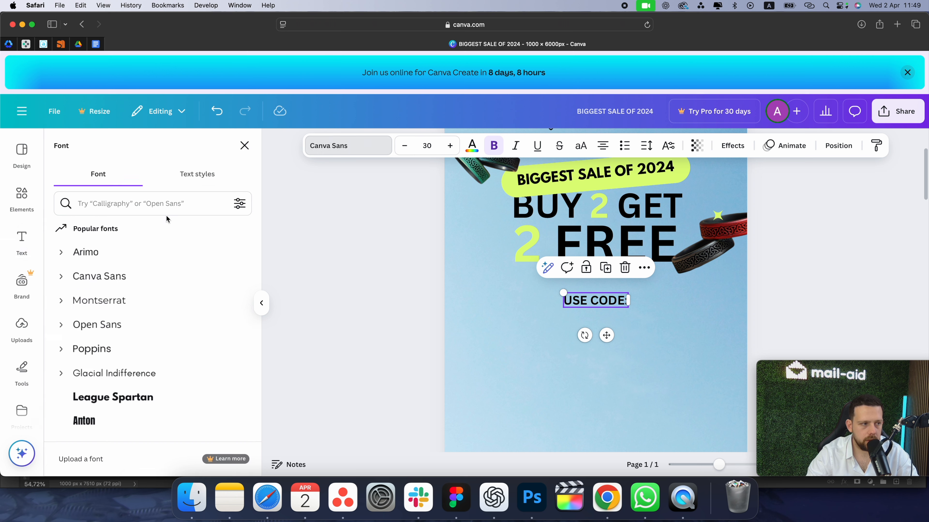
click(113, 397)
Step: Change the font of the 2 FREE line to League Spartan and nudge the line down
click(569, 245)
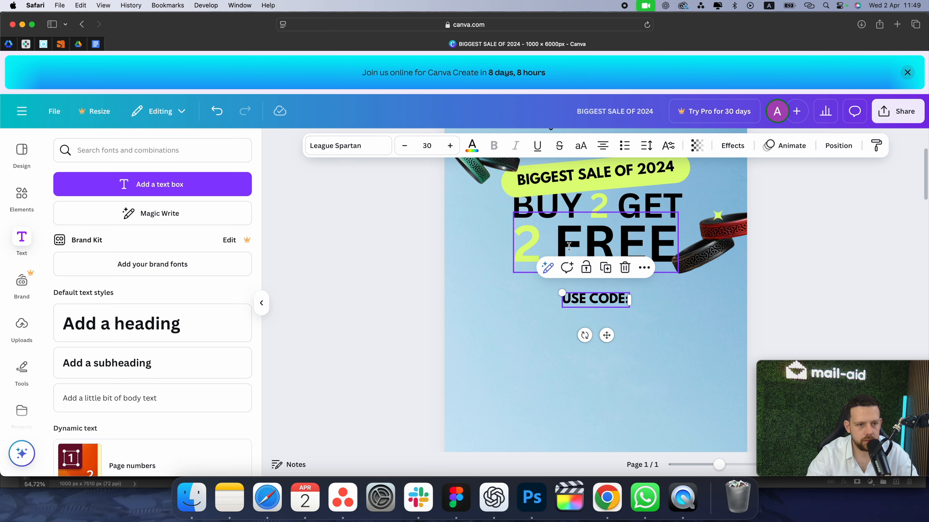
click(343, 153)
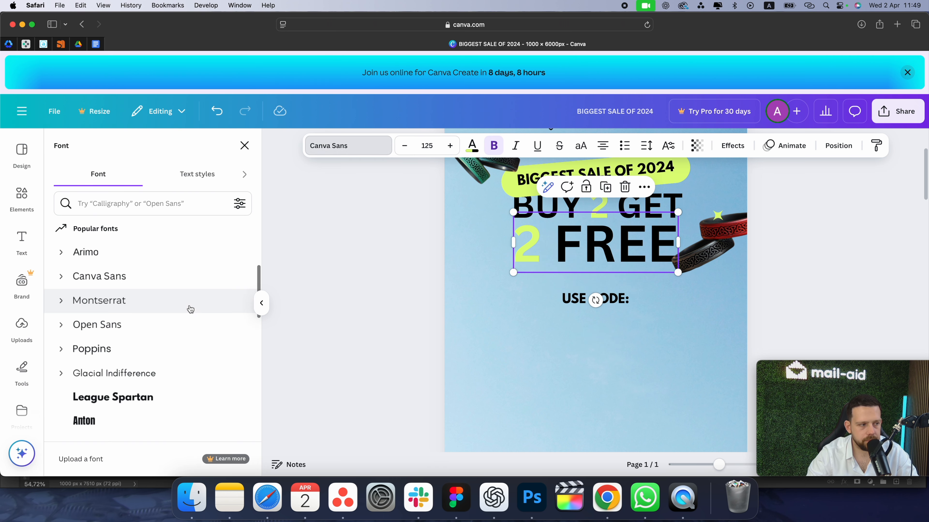
click(135, 396)
click(418, 263)
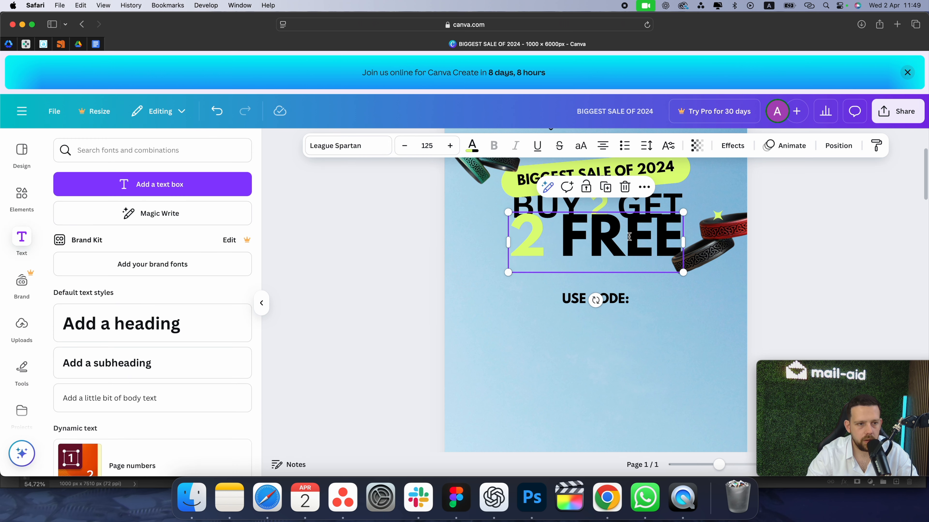
drag(628, 238, 628, 251)
Step: Change the BUY 2 GET line to League Spartan and reposition the two headline lines just below the lime sale bar
scroll(628, 251, down, 3)
scroll(627, 251, up, 5)
click(526, 254)
click(344, 140)
click(121, 397)
shift+click(643, 301)
drag(643, 301, 643, 310)
drag(614, 311, 613, 303)
Step: Shift the red and black rings and their lime sparkle slightly down and to the right beside 2 FREE
drag(721, 289, 723, 296)
drag(718, 264, 723, 269)
click(806, 271)
click(599, 221)
click(805, 271)
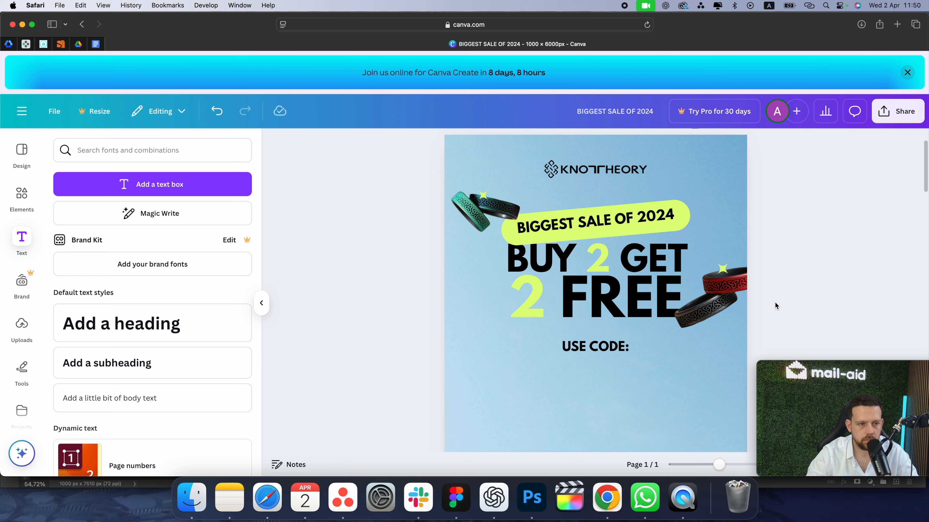
Step: Add the recently used rounded square shape and place it directly below USE CODE:
scroll(774, 301, down, 3)
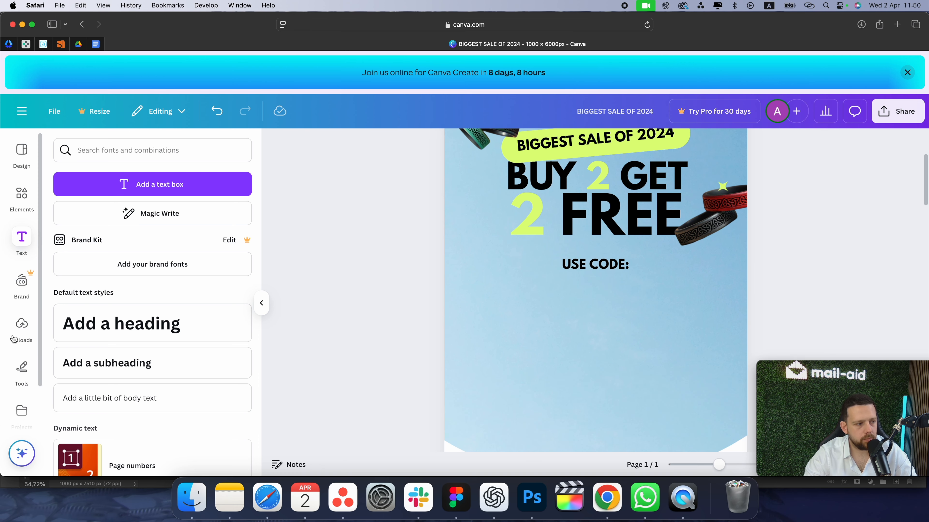
click(25, 203)
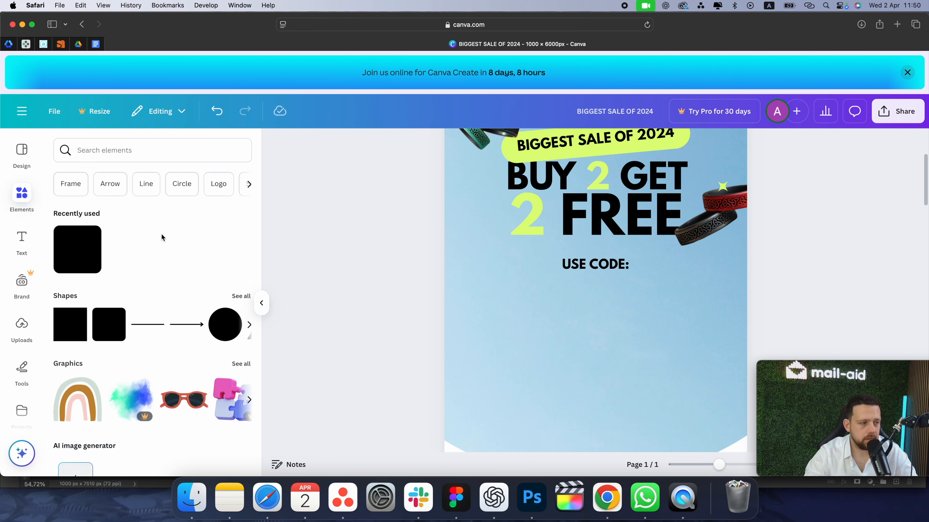
click(89, 262)
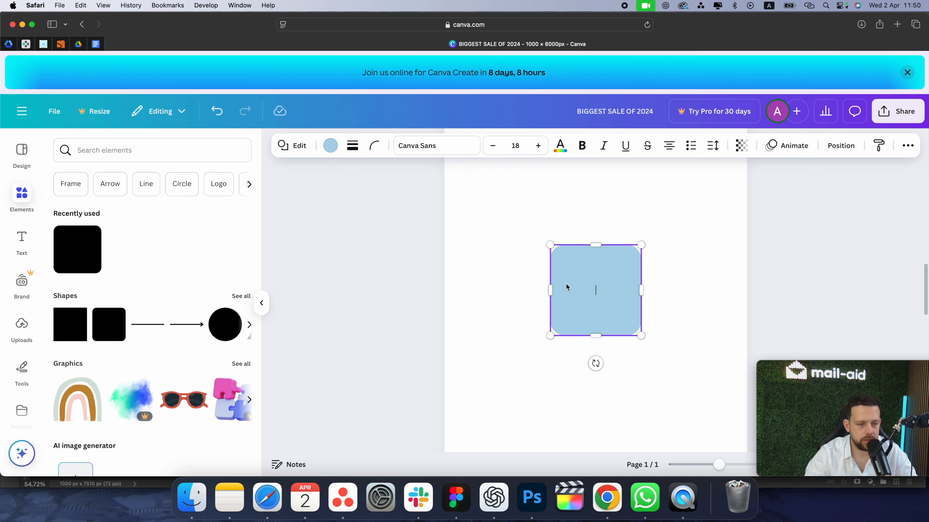
drag(601, 309, 593, 342)
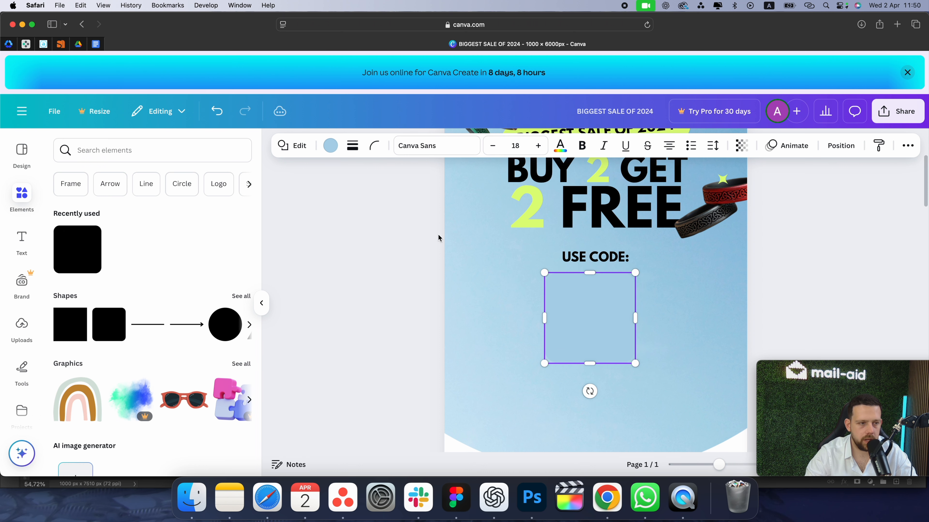
Step: Give the rounded square a solid border in the document's lime colour
click(351, 146)
click(318, 182)
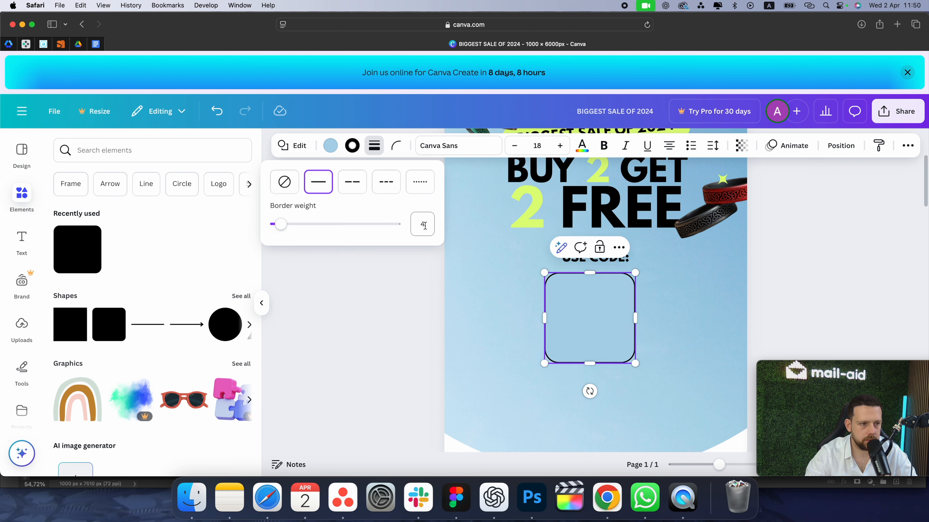
click(353, 147)
click(176, 230)
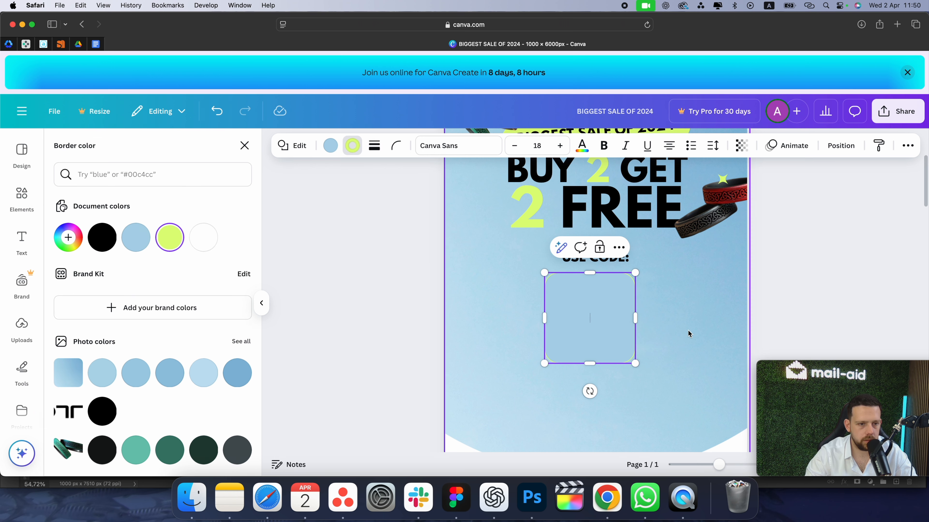
click(642, 333)
click(618, 358)
Step: Flatten the lime-bordered square to about a third of its height and set its corner rounding to 12
drag(592, 363, 606, 304)
click(396, 146)
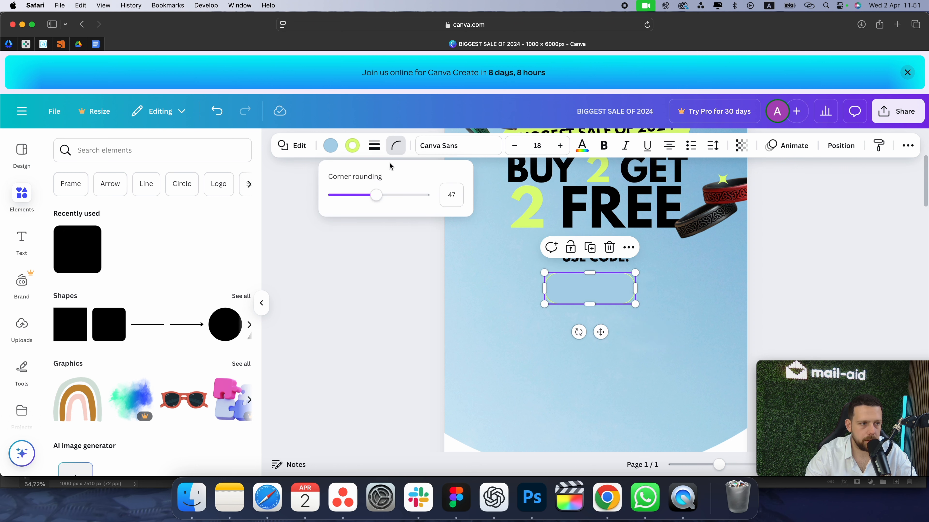
drag(369, 199, 344, 198)
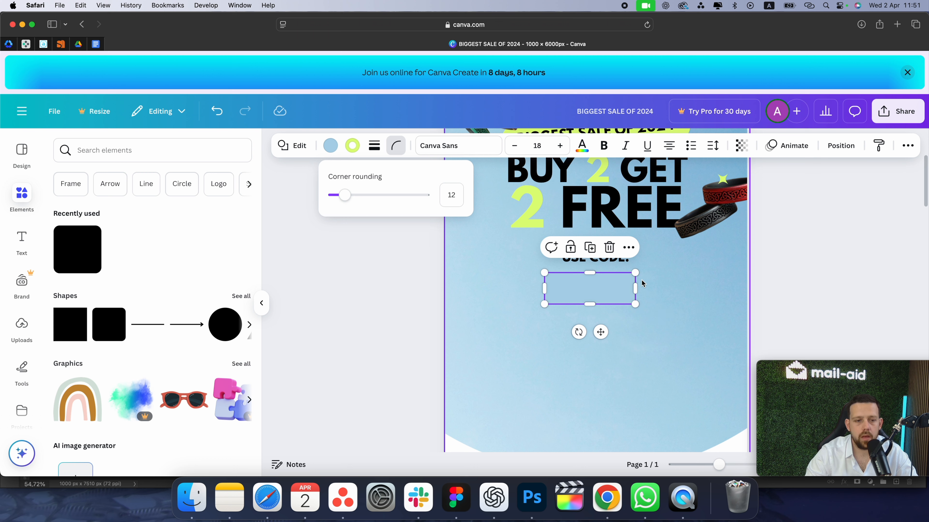
Step: Widen the lime-bordered box and make it slightly taller so it sits centred under USE CODE:
drag(635, 288, 647, 288)
drag(592, 311, 626, 303)
click(699, 307)
click(676, 299)
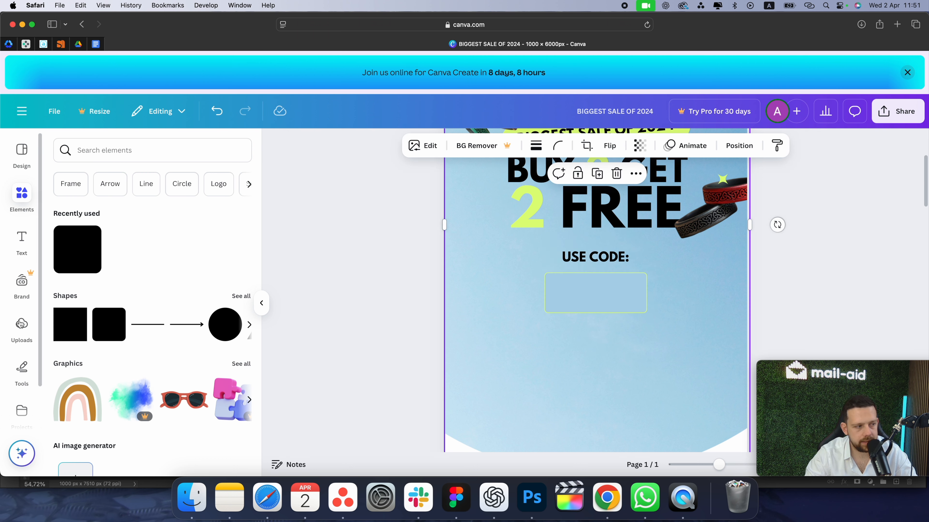
Step: Add a heading reading XXXX inside the lime-bordered box under USE CODE:
click(36, 238)
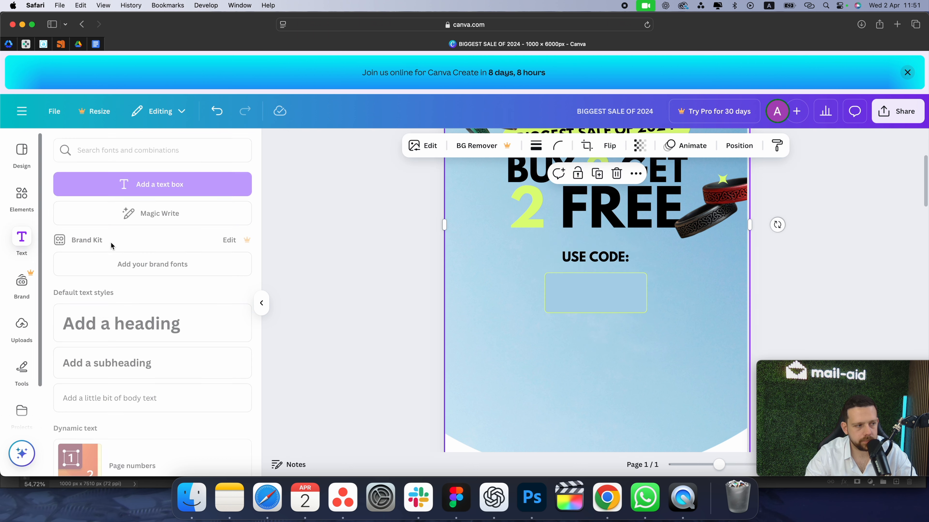
click(124, 321)
text(XXXX)
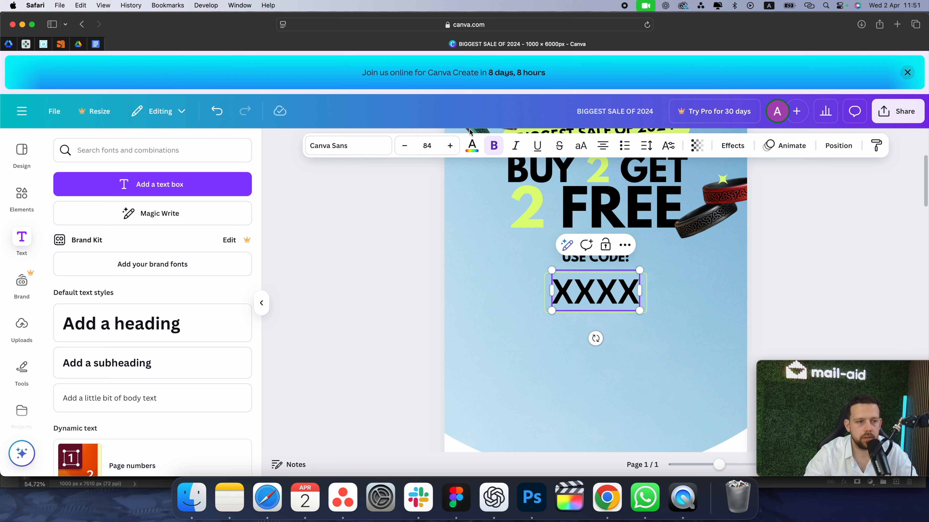
Step: Reduce the font size of the XXXX text to 69
key(super+a)
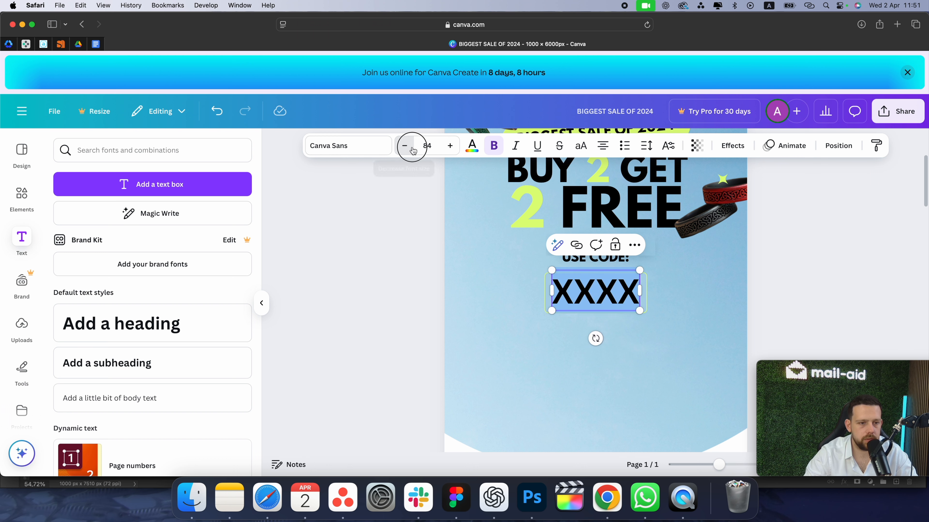
click(404, 146)
click(404, 145)
click(404, 146)
click(404, 146)
click(405, 145)
click(404, 145)
click(405, 146)
click(404, 145)
click(404, 145)
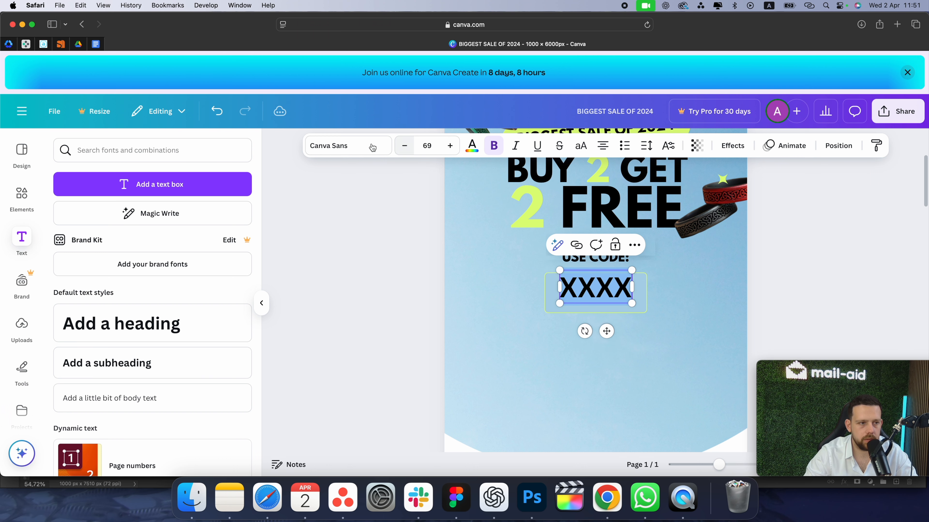
Step: Set the XXXX text to the League Spartan font at size 50
click(347, 146)
click(124, 395)
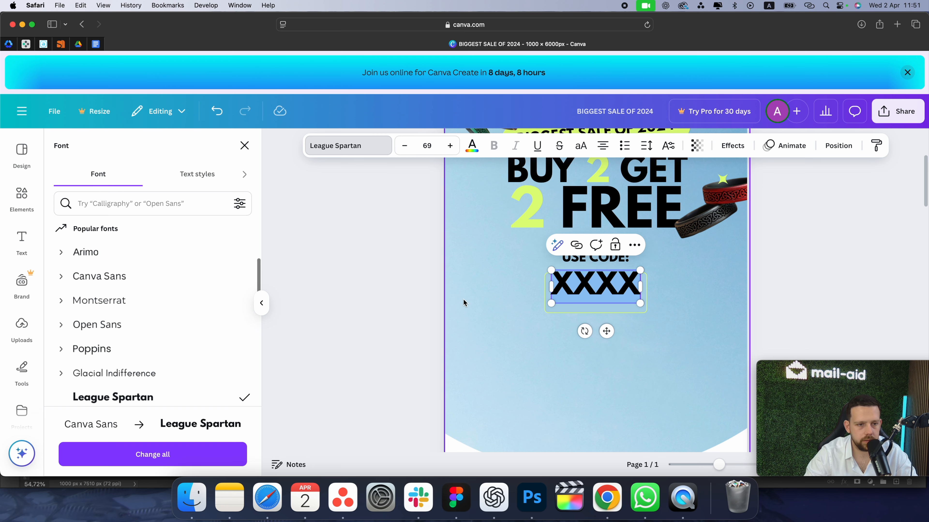
click(429, 148)
text(50)
key(Return)
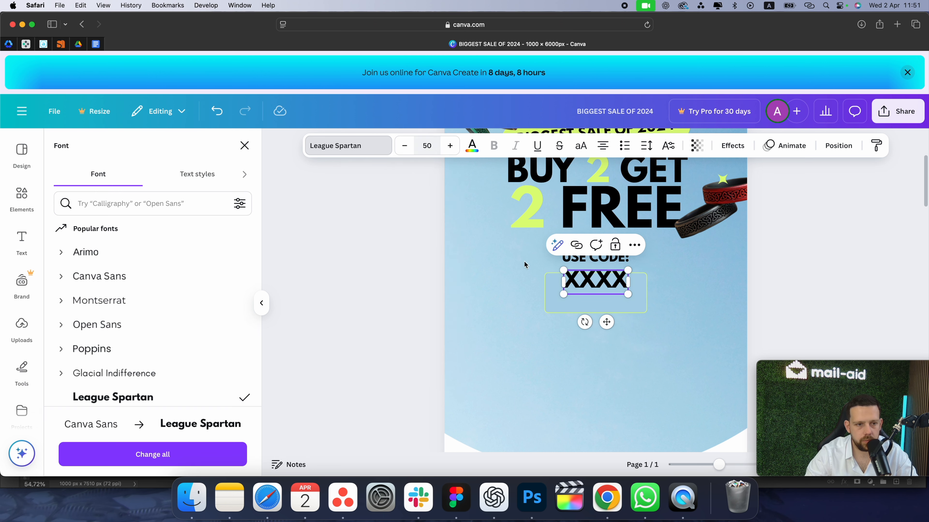
Step: Centre the XXXX text inside the lime-bordered box and nudge it slightly down
click(482, 303)
drag(610, 282, 611, 297)
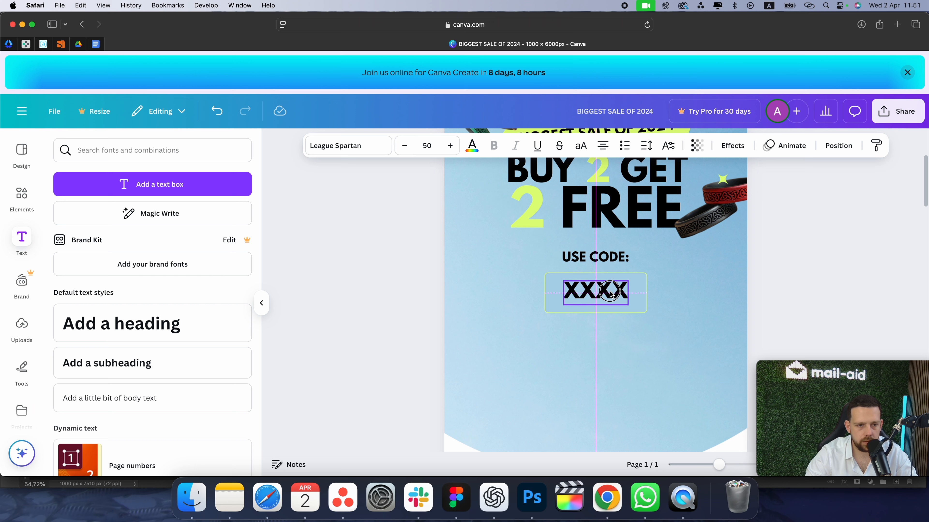
click(674, 295)
scroll(711, 294, down, 3)
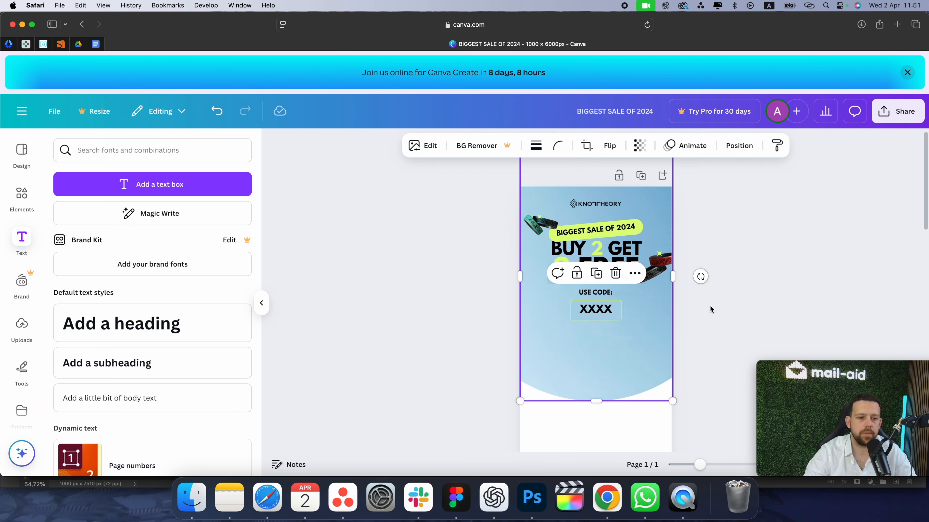
scroll(703, 304, up, 3)
click(591, 293)
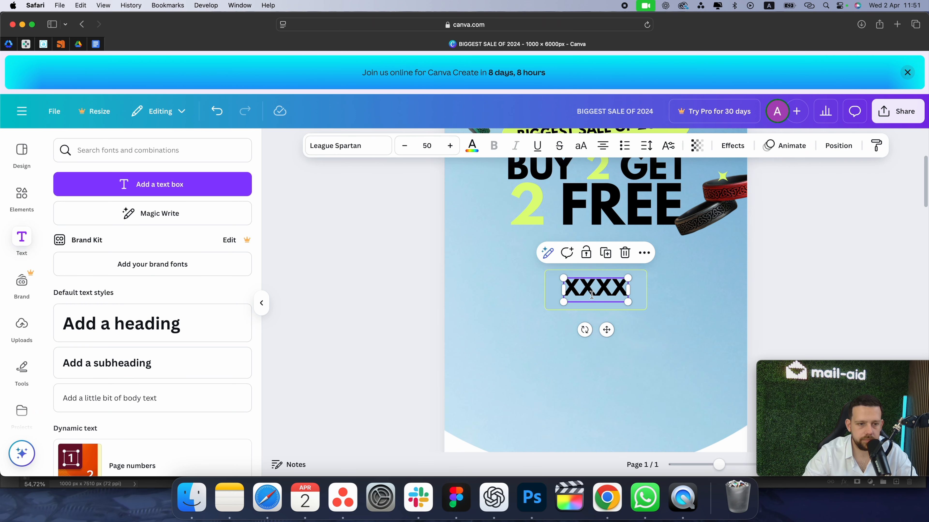
key(Down)
key(Down)
key(Down)
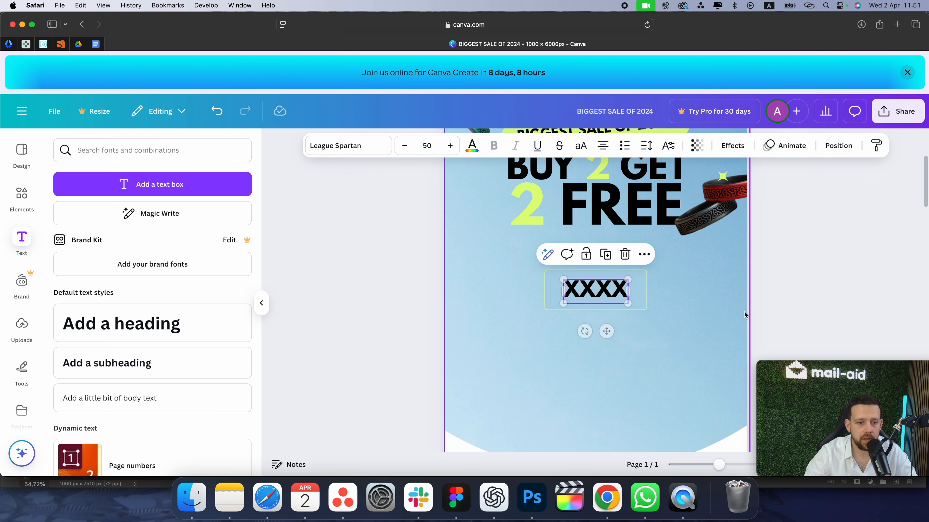
click(744, 310)
scroll(819, 301, up, 2)
click(826, 302)
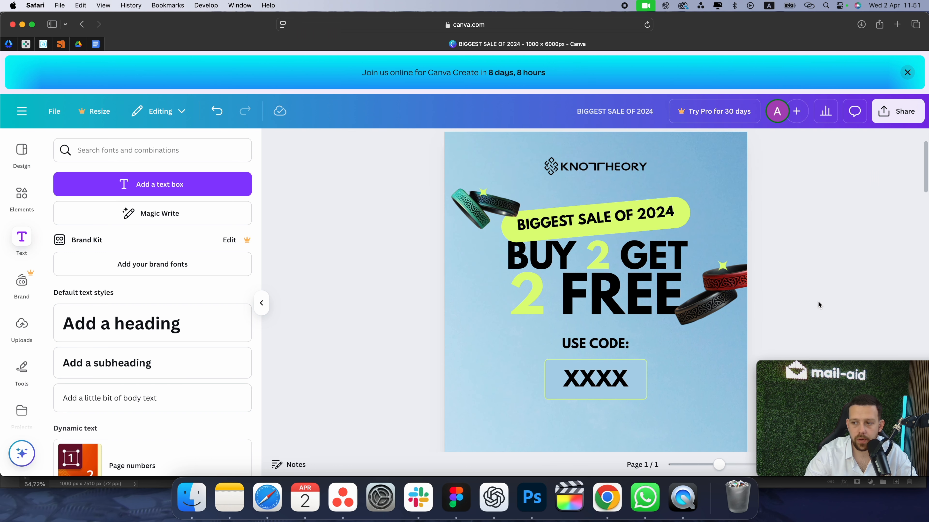
Step: Place a copy of the lime-bordered box a little below the original code box
scroll(818, 304, down, 3)
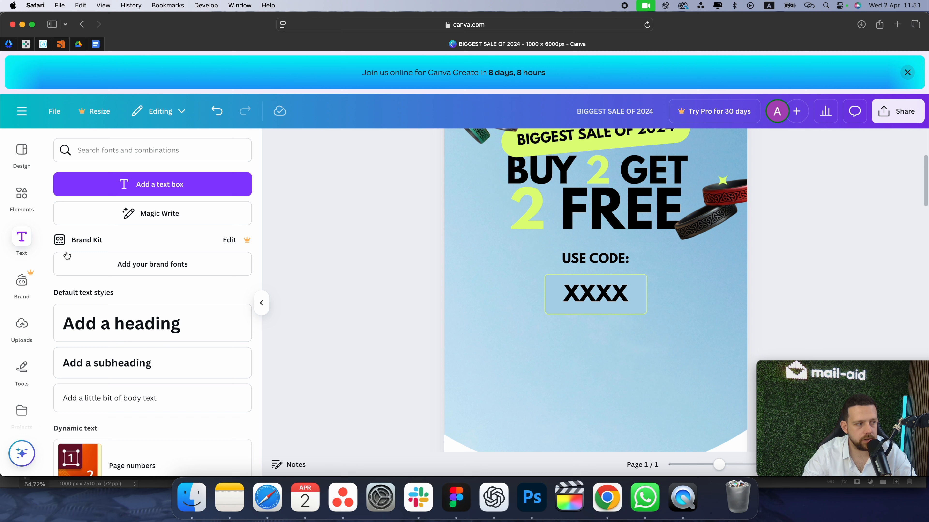
click(551, 298)
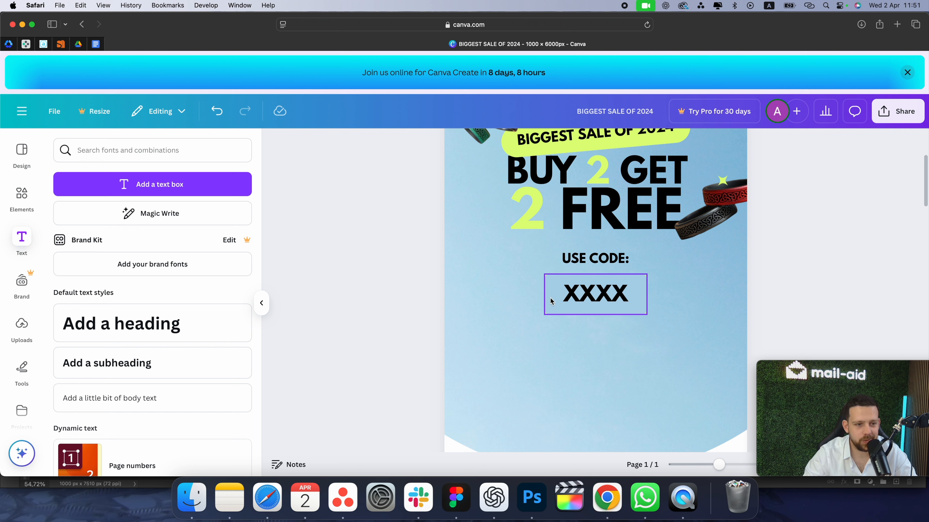
drag(551, 298, 562, 372)
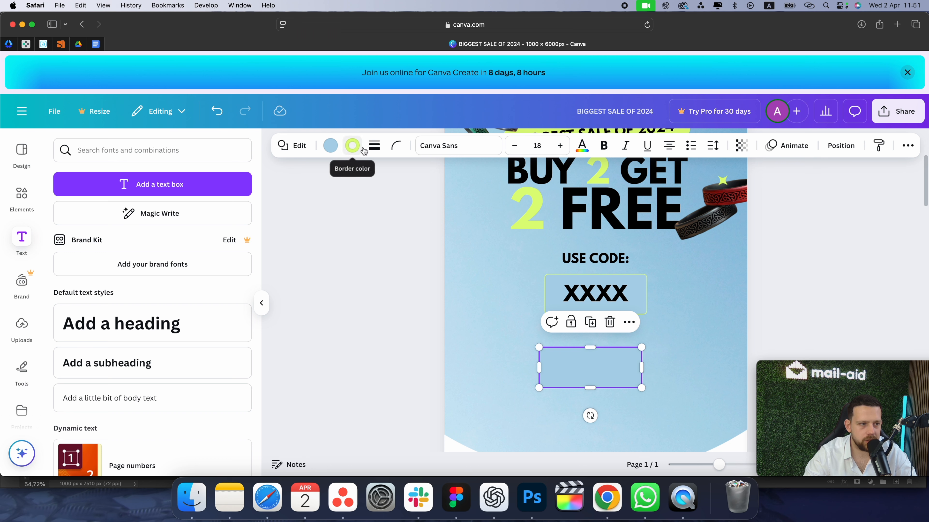
Step: Remove the copied box's border and fill it with the dark purple of the Sunlit Eggplant palette
click(378, 151)
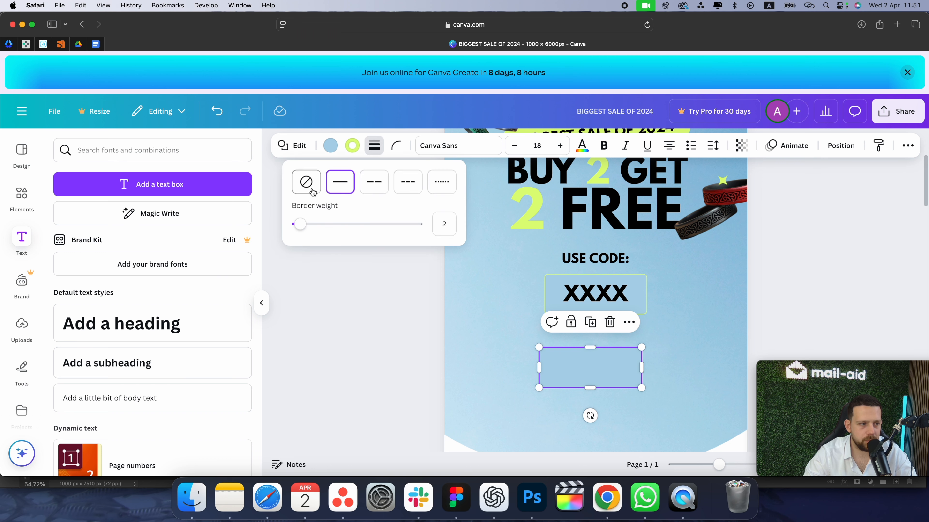
click(306, 182)
click(330, 146)
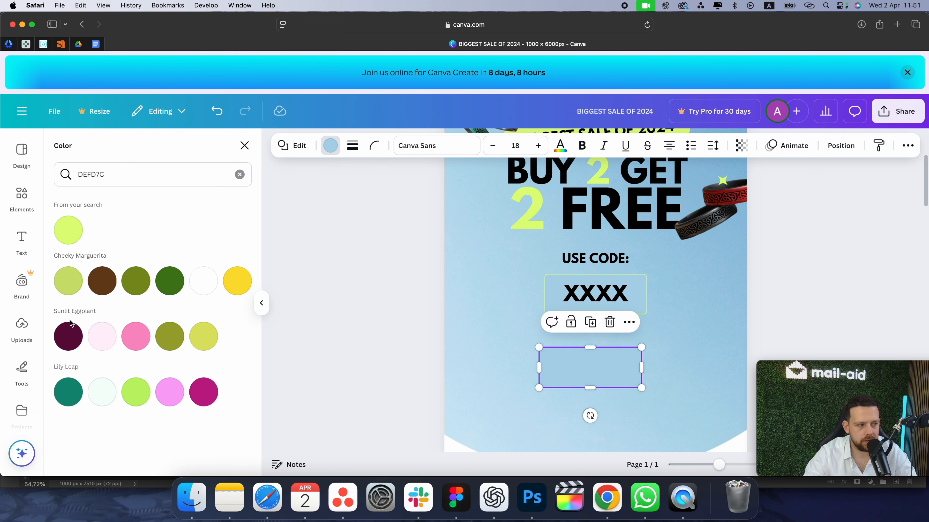
click(72, 334)
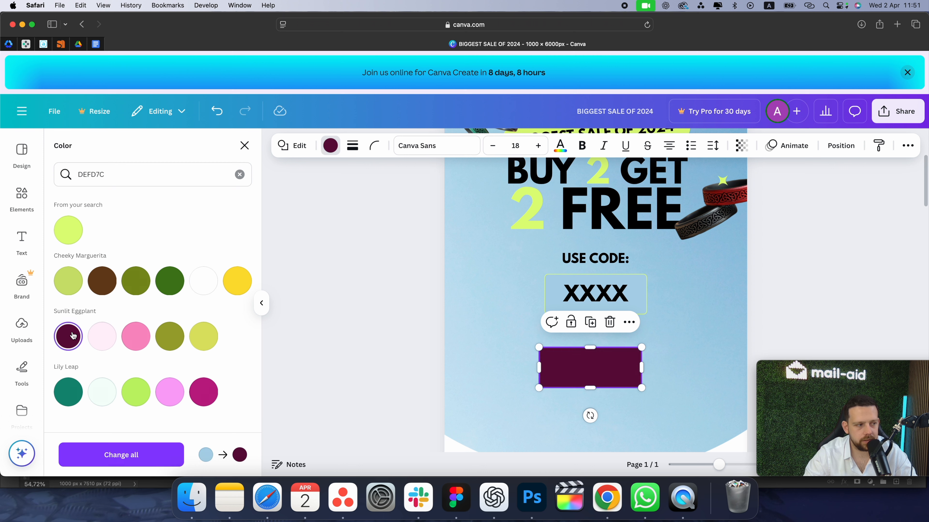
Step: Turn the purple box into a pill with corner rounding 100, about 92 px high, placed just below the code box
click(374, 146)
drag(322, 195, 476, 194)
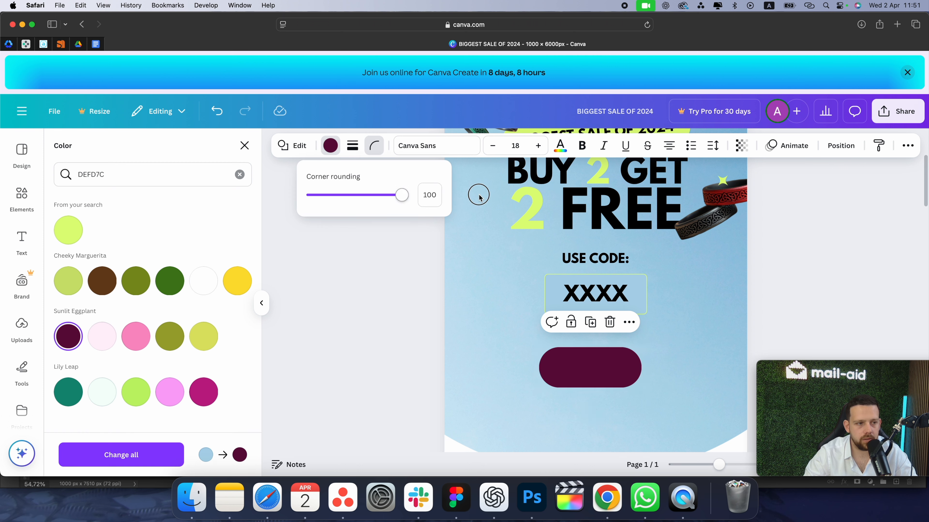
drag(588, 385, 591, 375)
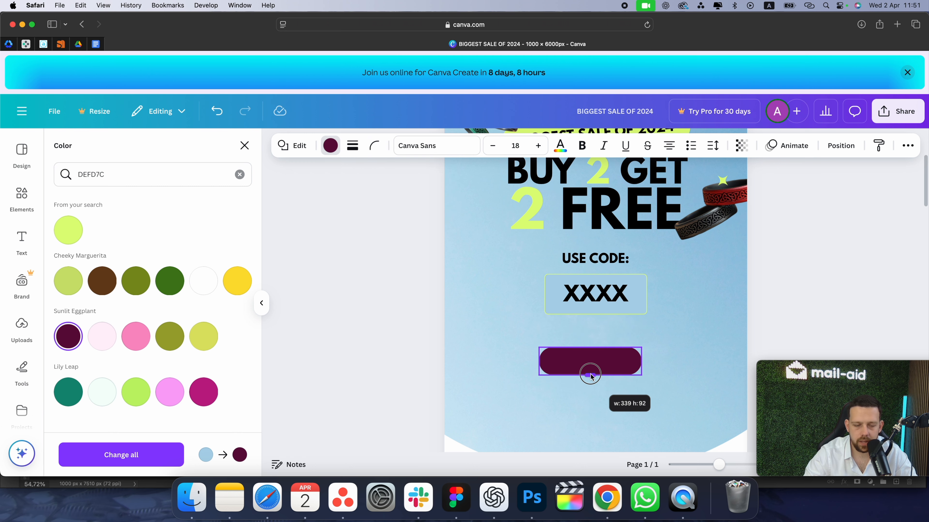
drag(590, 376, 599, 348)
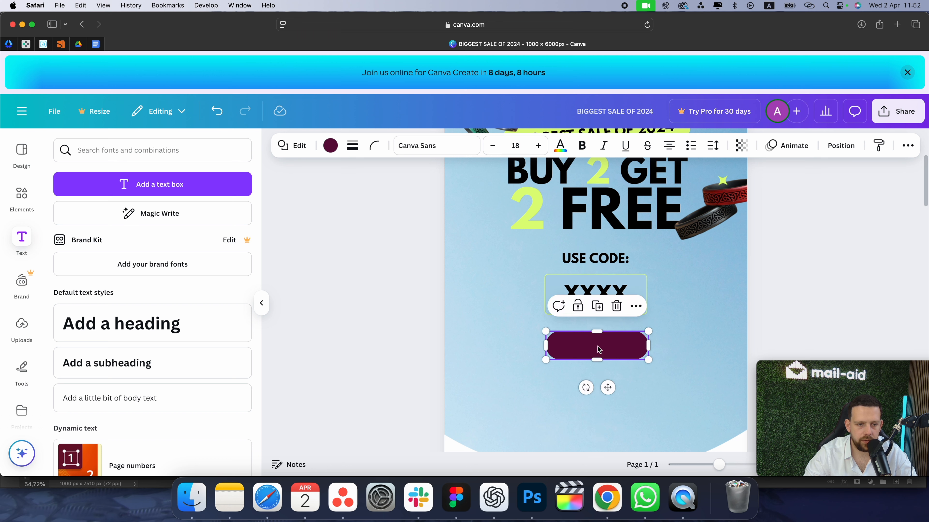
Step: Copy the USE CODE: text onto the purple pill and change the copy to SHOP NOW in lime
click(610, 260)
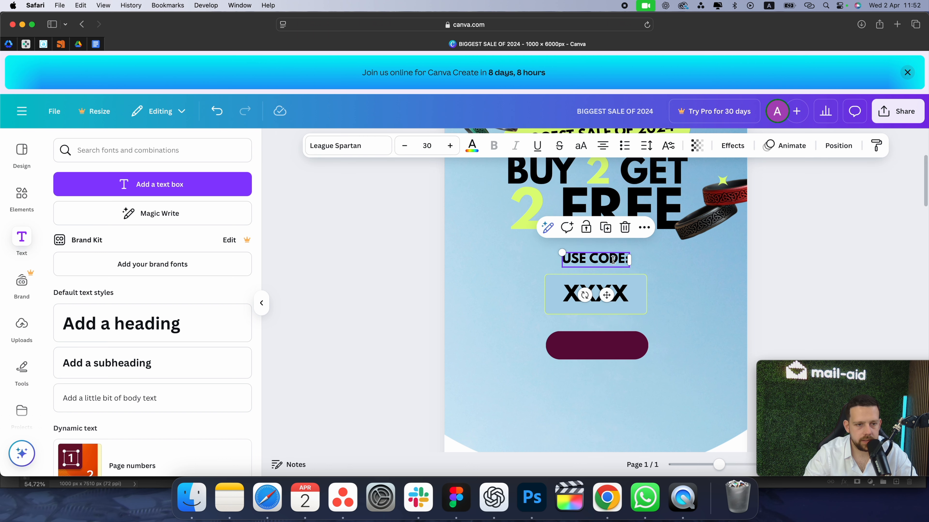
drag(610, 260, 603, 347)
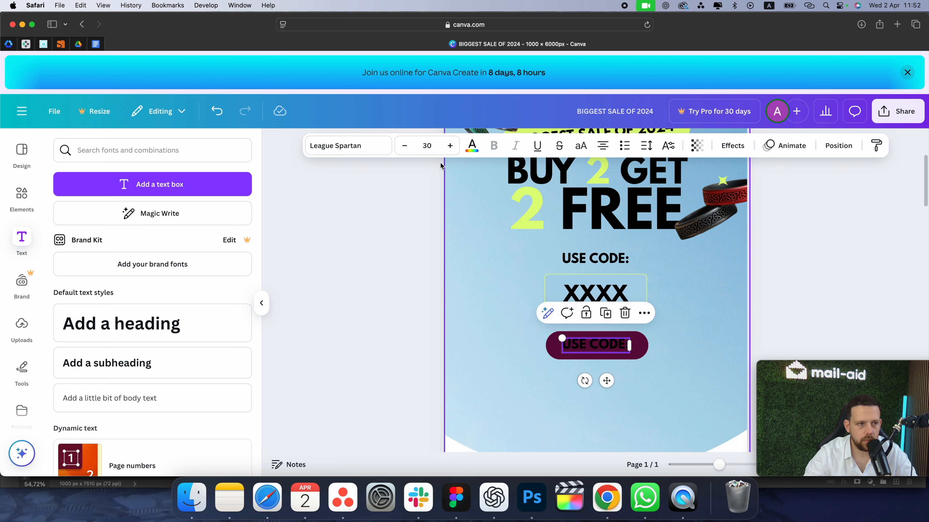
double_click(594, 346)
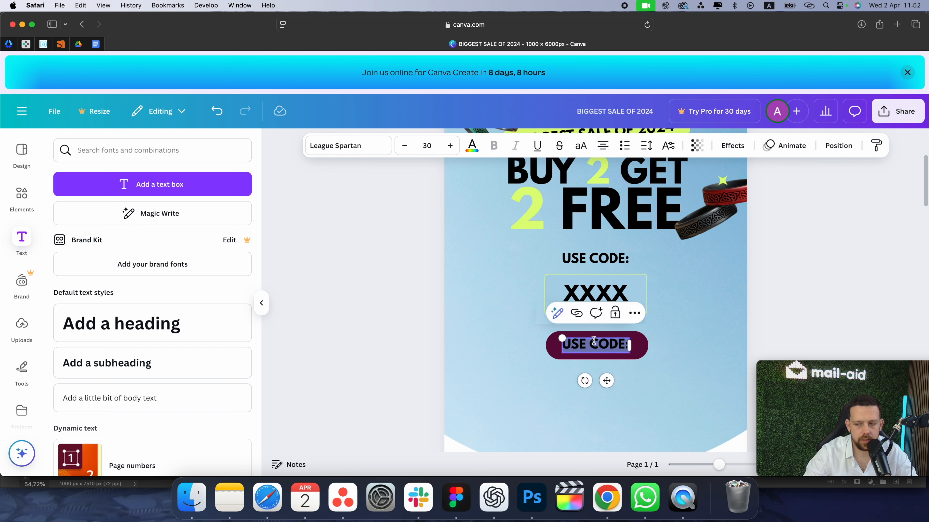
text(SHOP NOW)
key(Escape)
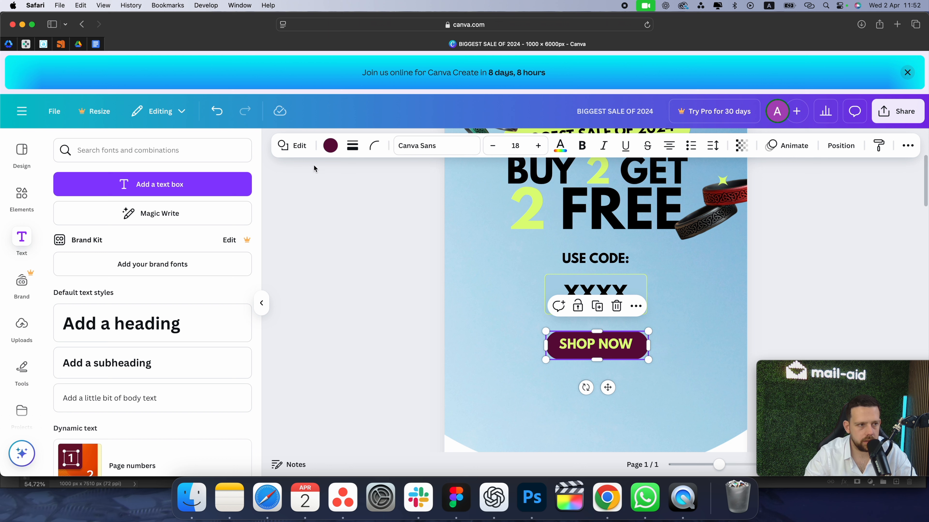
Step: Change the SHOP NOW pill's fill to the document's black colour
click(331, 146)
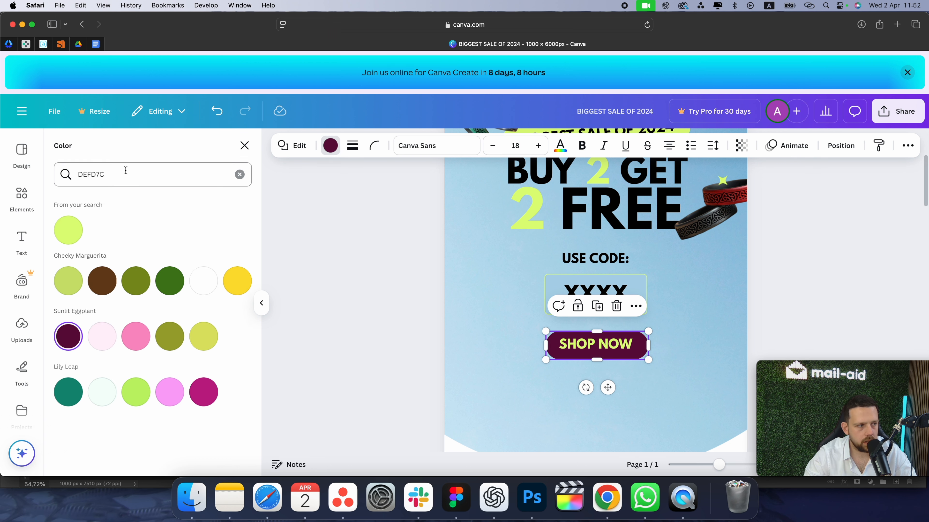
click(240, 174)
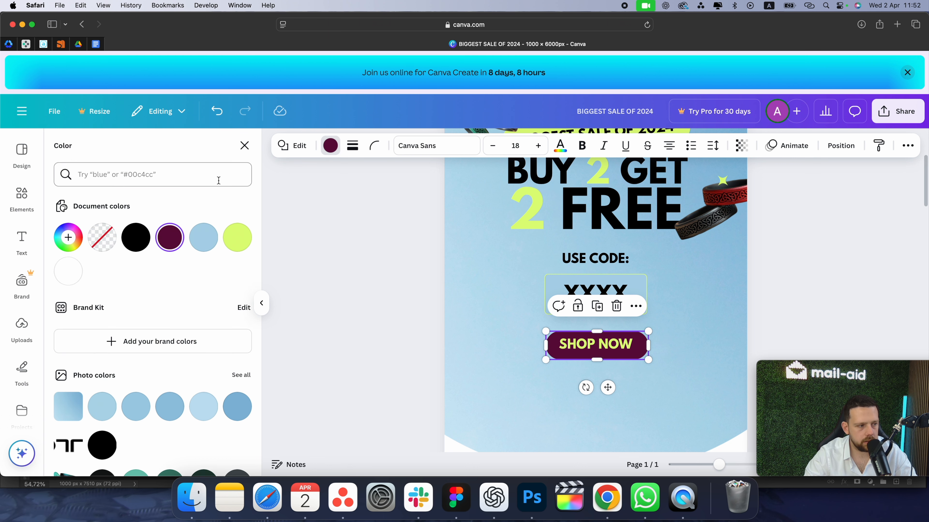
click(136, 238)
click(337, 361)
Step: Nudge the SHOP NOW text slightly down so it sits vertically centred in the black pill
click(594, 345)
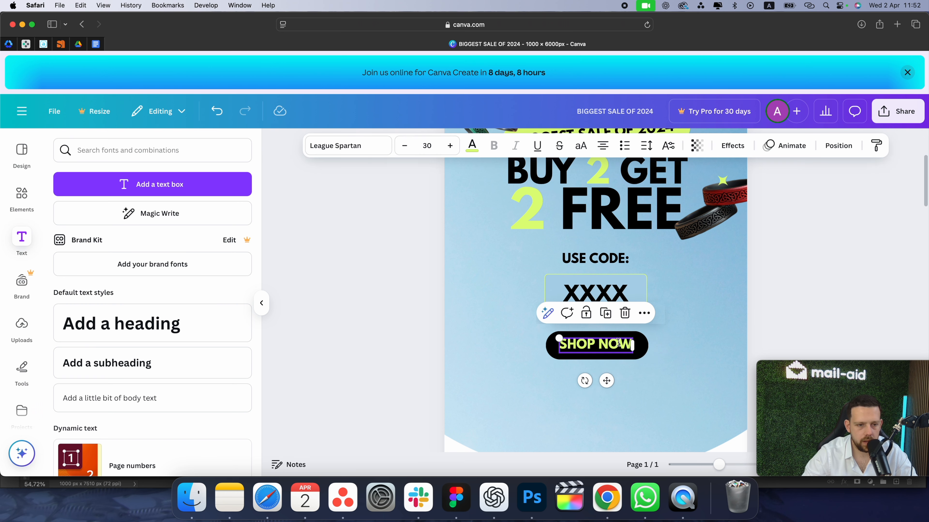
key(Down)
key(Down)
key(Down)
key(Down)
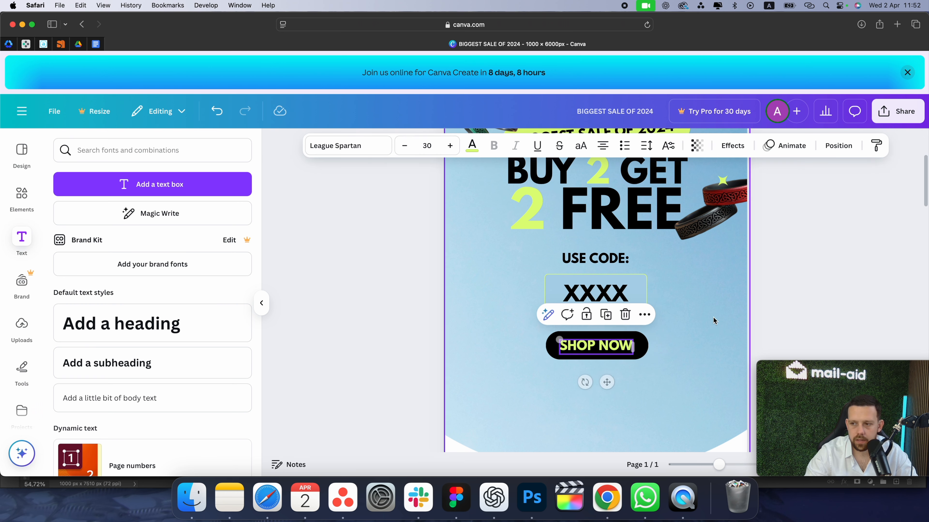
click(728, 315)
click(779, 296)
key(super+minus)
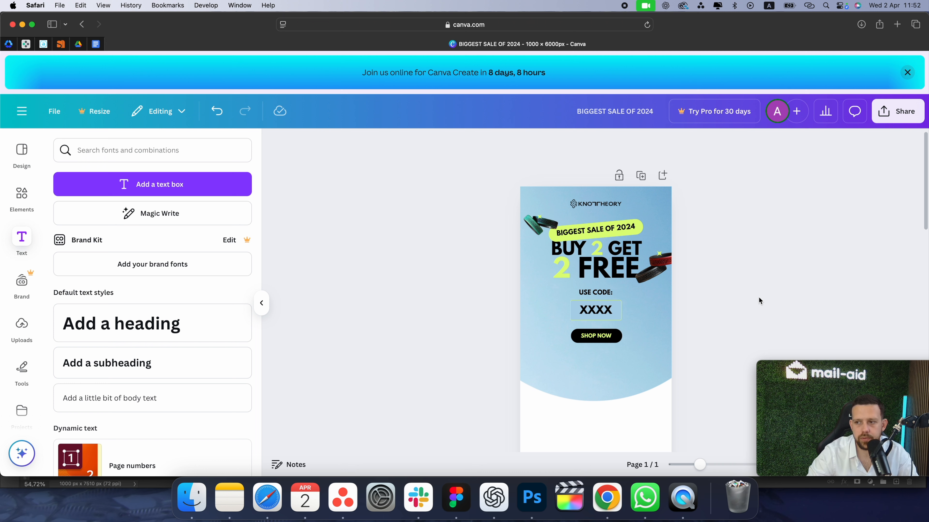
Step: Add the uploaded image of five stacked engraved rings to the page
key(super+equal)
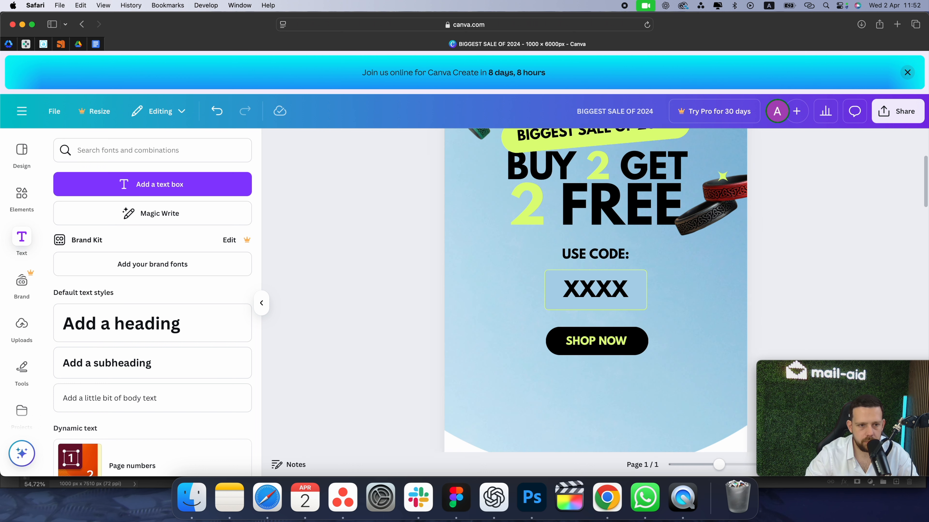
scroll(756, 297, up, 1)
scroll(713, 301, down, 3)
click(21, 328)
scroll(155, 322, down, 5)
click(155, 320)
scroll(584, 381, down, 10)
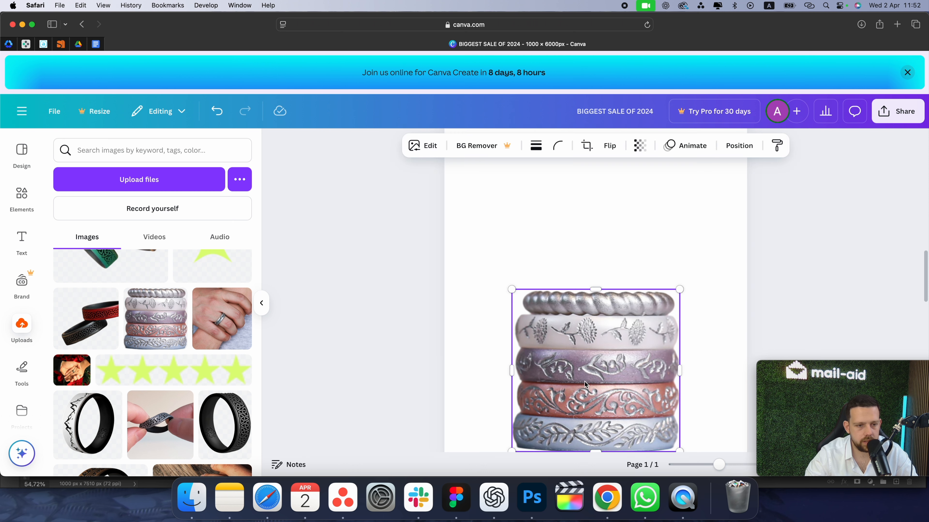
Step: Scale the ring stack down and centre it below SHOP NOW, overlapping the hero's curved lower edge
drag(583, 382, 593, 284)
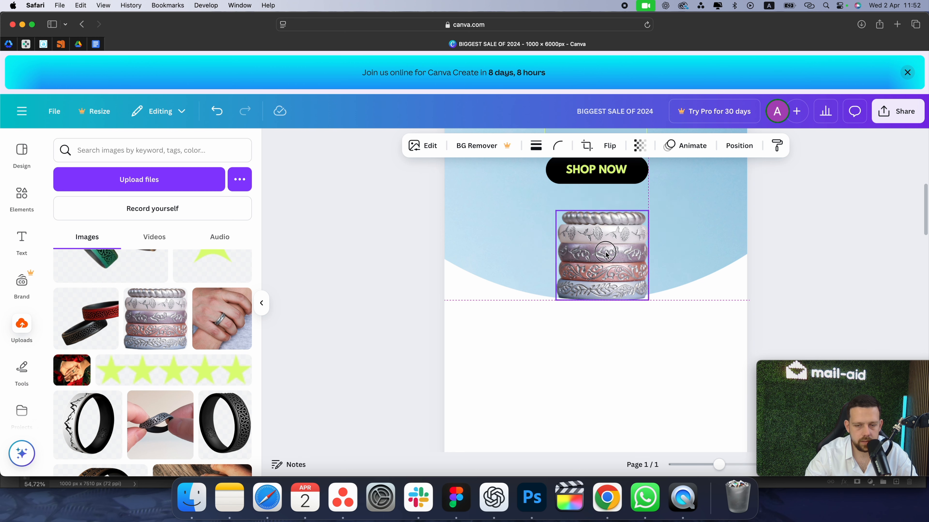
drag(649, 301, 676, 326)
drag(622, 286, 603, 276)
click(395, 280)
Step: Place two small lime stars at the top edge of the ring stack
scroll(366, 279, up, 2)
scroll(234, 282, up, 1)
click(591, 275)
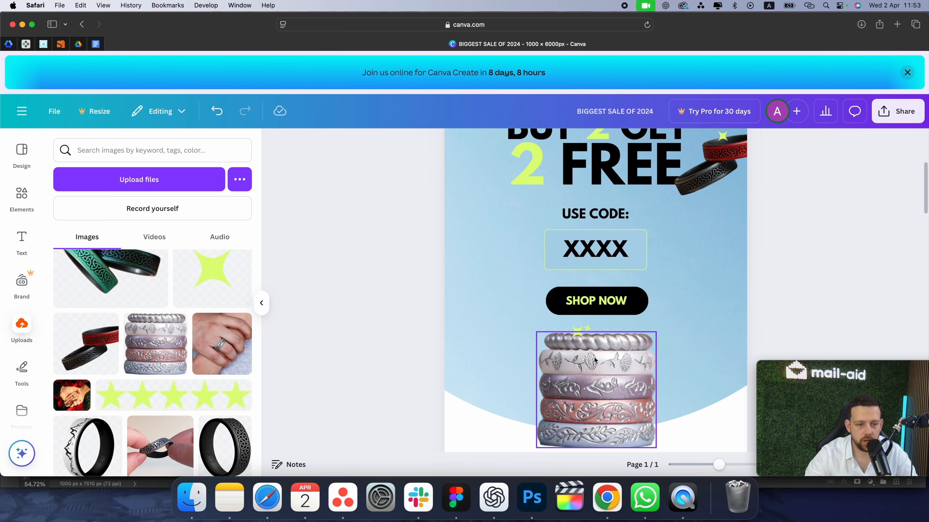
Step: Extend the curved blue hero background slightly further down behind the ring stack
scroll(592, 357, down, 1)
click(528, 337)
scroll(530, 397, down, 1)
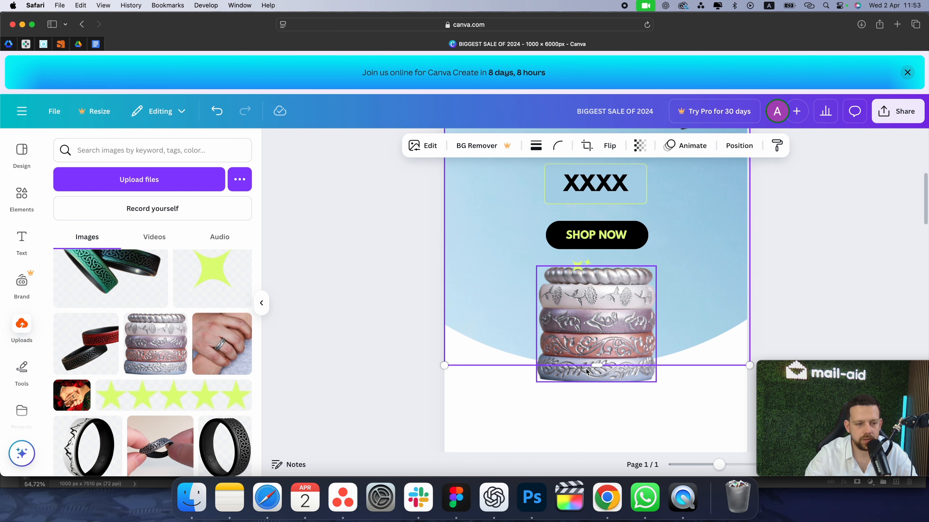
drag(597, 365, 600, 386)
click(778, 302)
Step: Place extra lime stars on the blue hero, one to the right of the ring stack and one near the lower-left curve
click(575, 269)
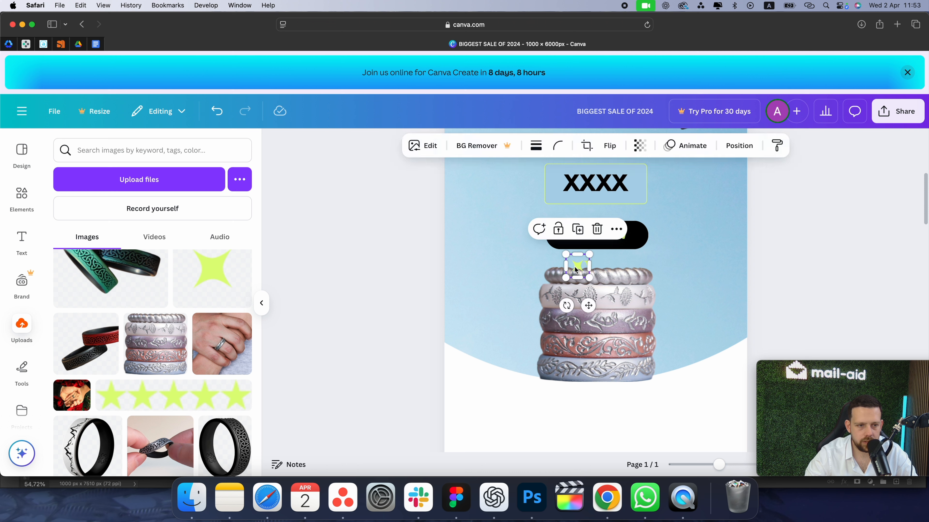
drag(575, 268, 728, 300)
click(796, 300)
scroll(796, 300, down, 5)
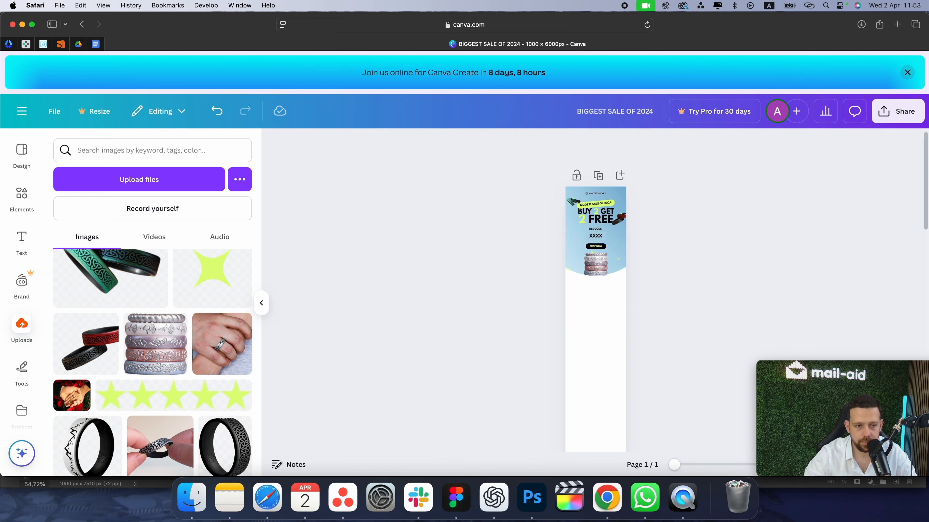
scroll(795, 298, up, 3)
scroll(789, 284, up, 5)
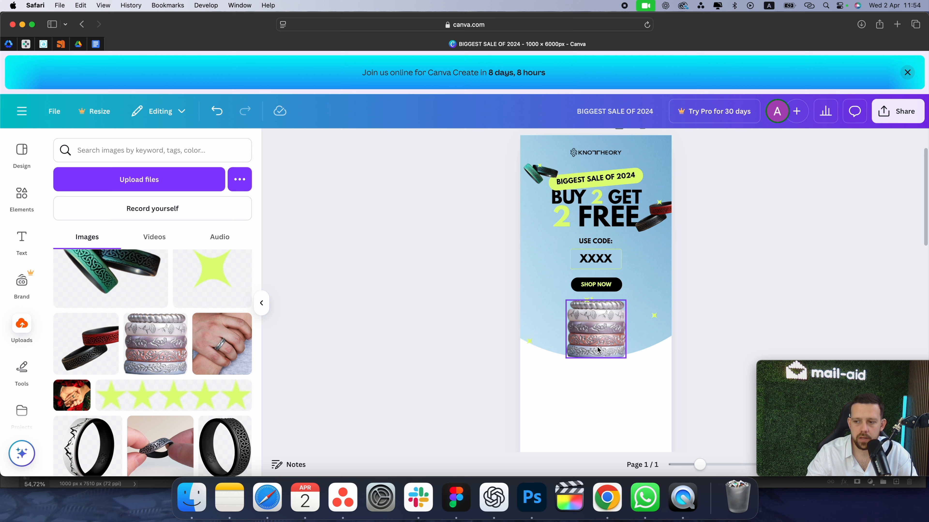
Step: Add a square shape below the hero and stretch it into a tall block spanning the full page width
scroll(599, 329, down, 2)
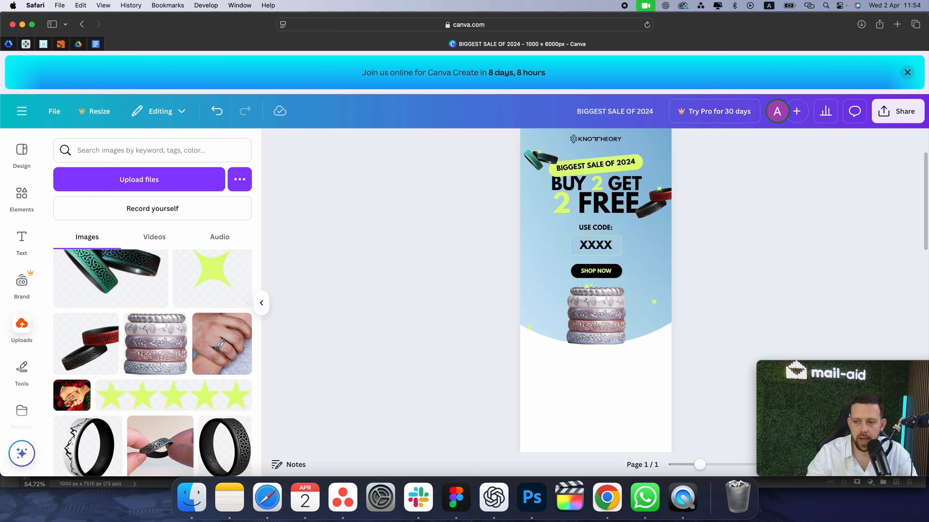
scroll(678, 332, down, 6)
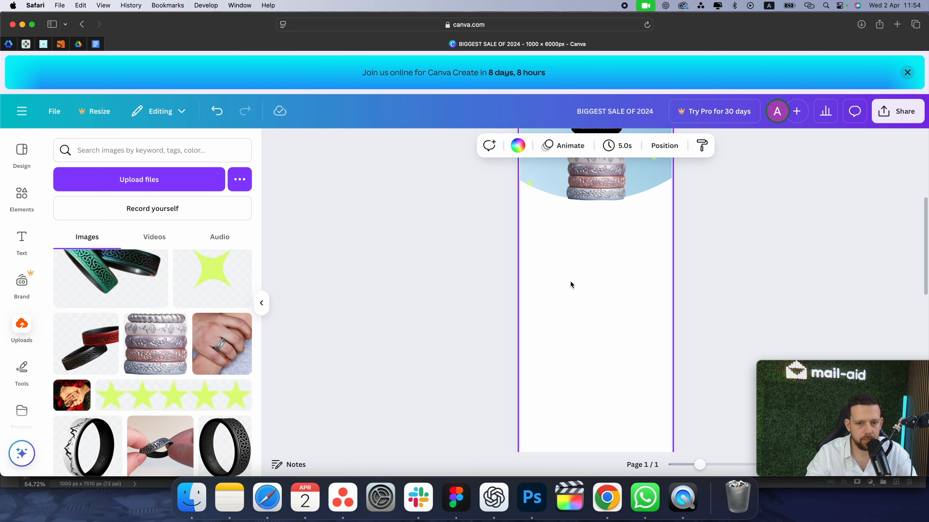
scroll(569, 282, down, 1)
click(21, 198)
click(77, 249)
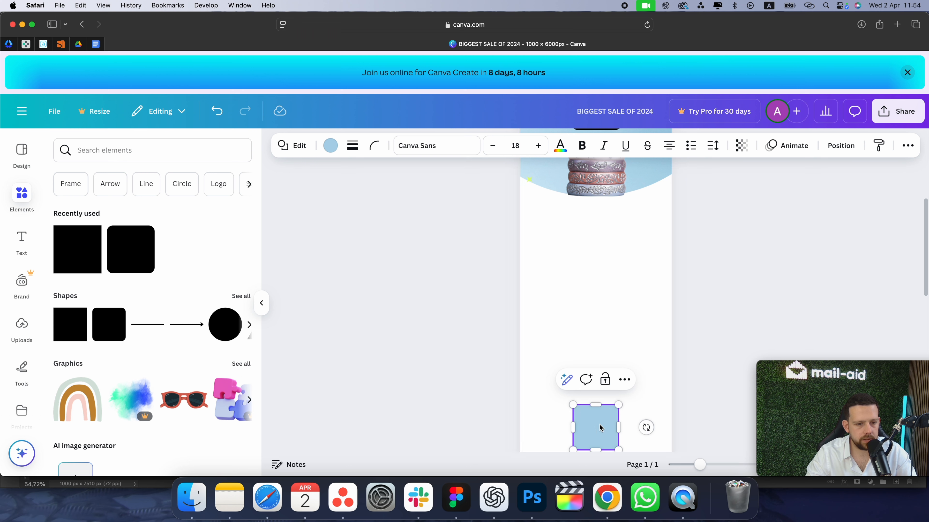
drag(598, 427, 538, 202)
drag(710, 399, 716, 452)
drag(716, 343, 674, 343)
Step: Fill the block with black and move its layer behind the hero image, directly above the page background
click(330, 145)
click(91, 203)
click(841, 146)
click(203, 174)
drag(177, 230, 177, 430)
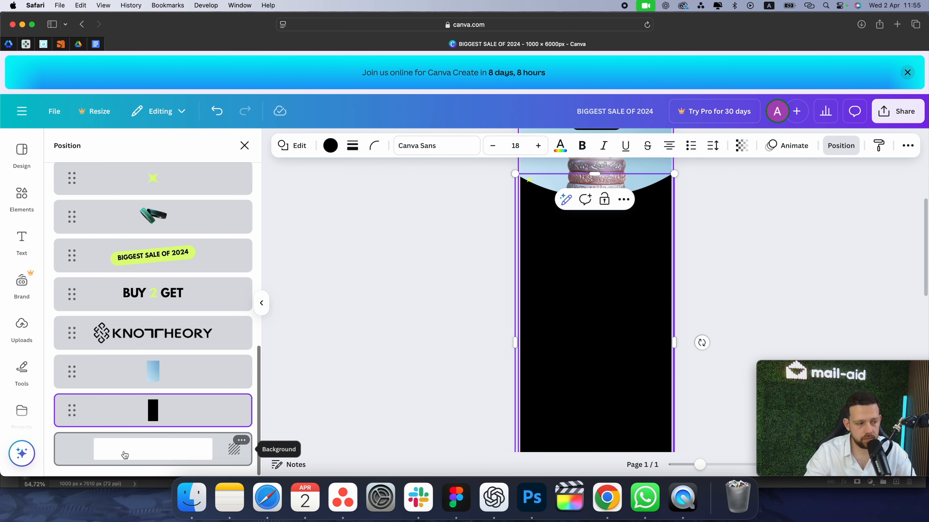
click(609, 285)
click(456, 311)
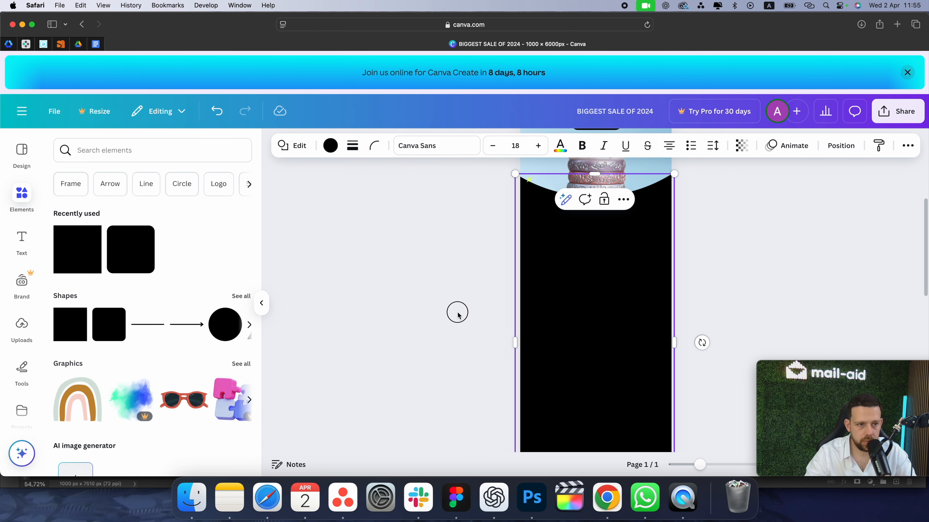
Step: Add white text "Buy two Knot Theory rings and we'll throw", "IN TWO MORE NON-ENGRAVED RINGS, ABSOLUTELY FREE." and "USE CODE AT CHECKOUT :" below the hero
scroll(744, 266, down, 5)
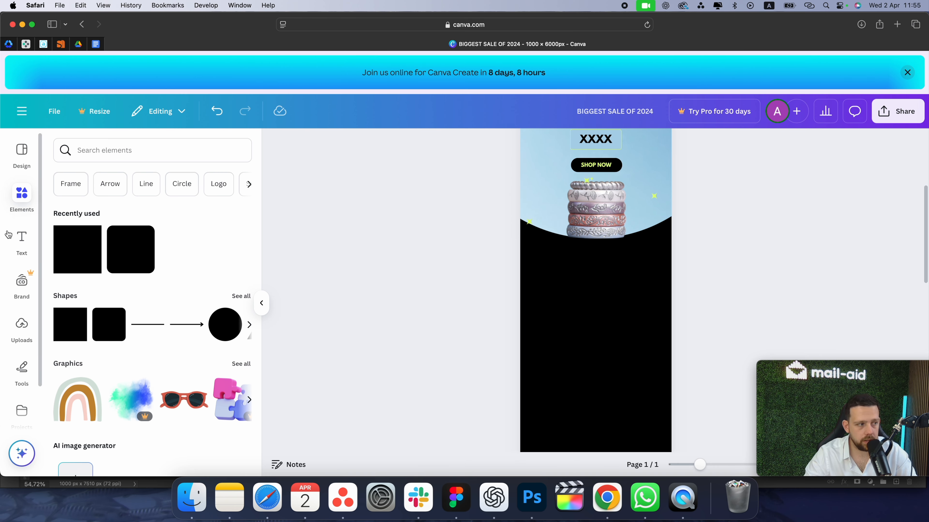
click(21, 239)
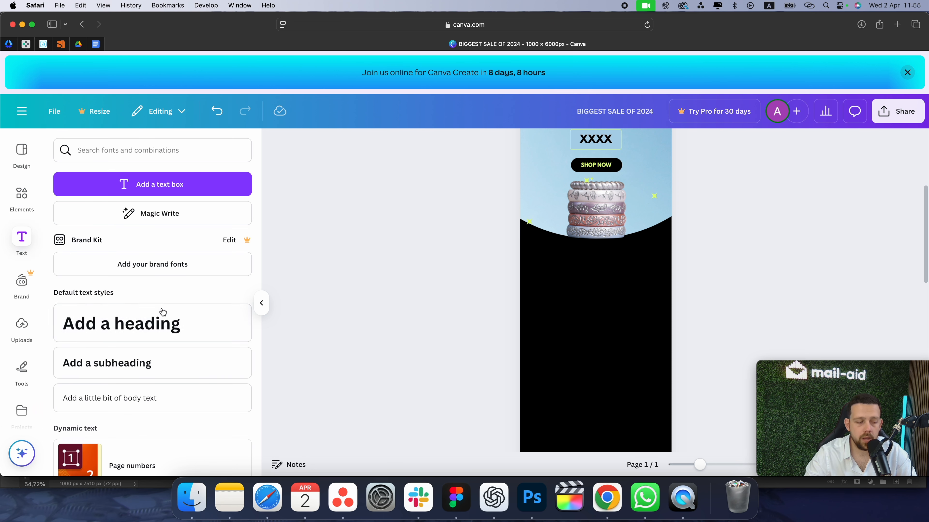
click(164, 334)
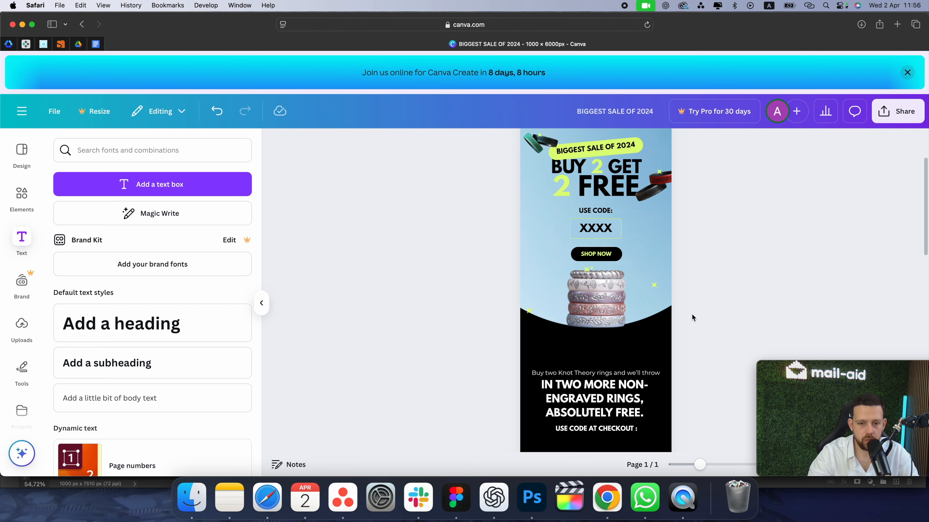
Step: Duplicate the hero's XXXX code text with its outlined box and place the copy centred below "USE CODE AT CHECKOUT :"
scroll(692, 317, down, 1)
click(607, 217)
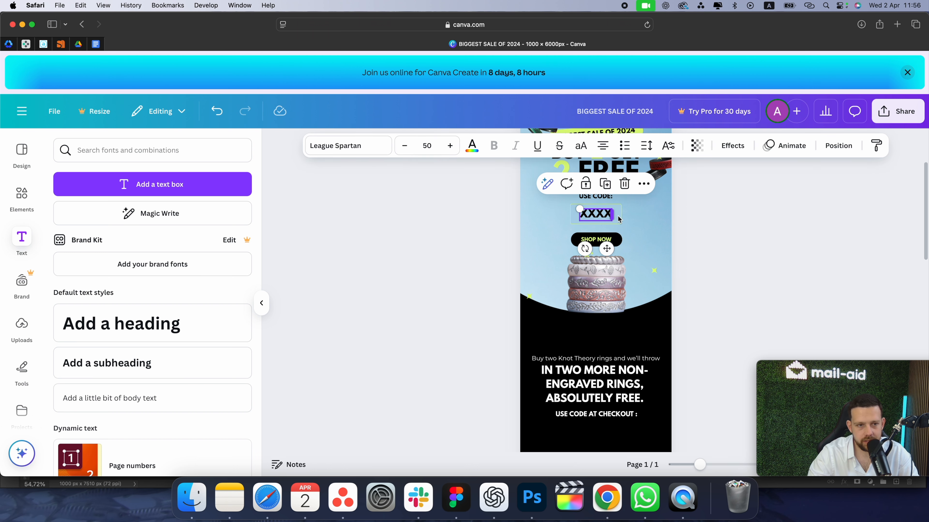
click(633, 223)
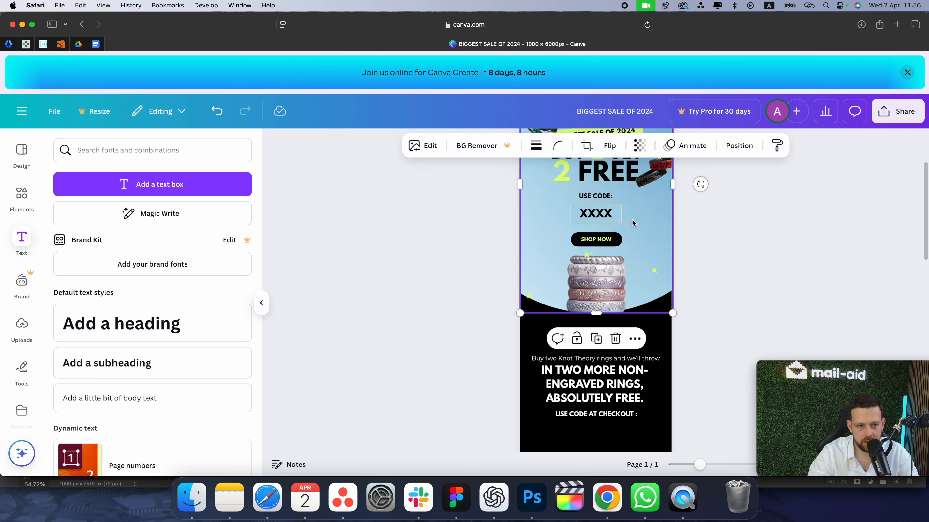
scroll(631, 227, up, 5)
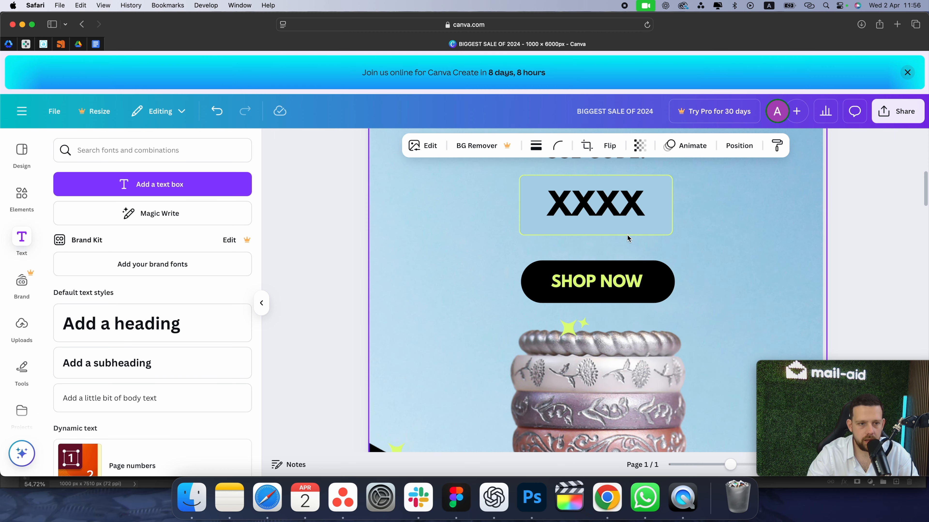
click(628, 237)
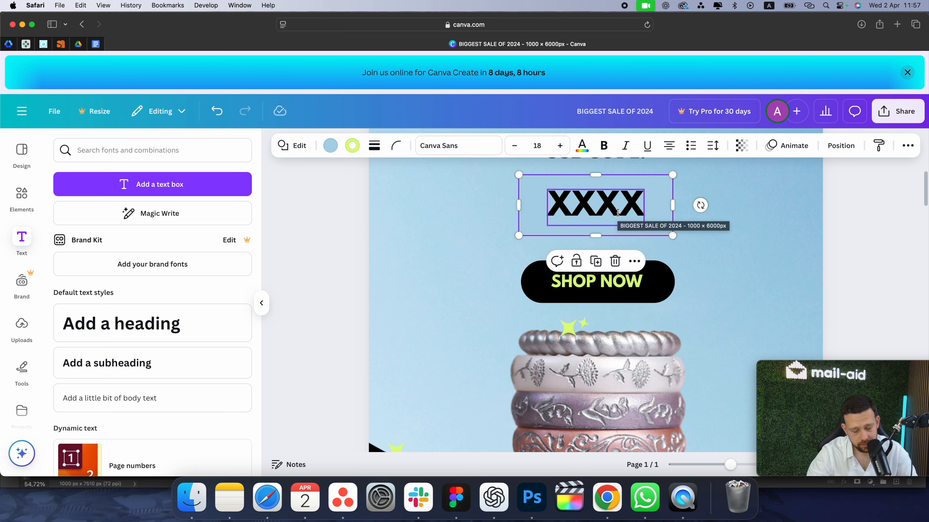
shift+click(625, 282)
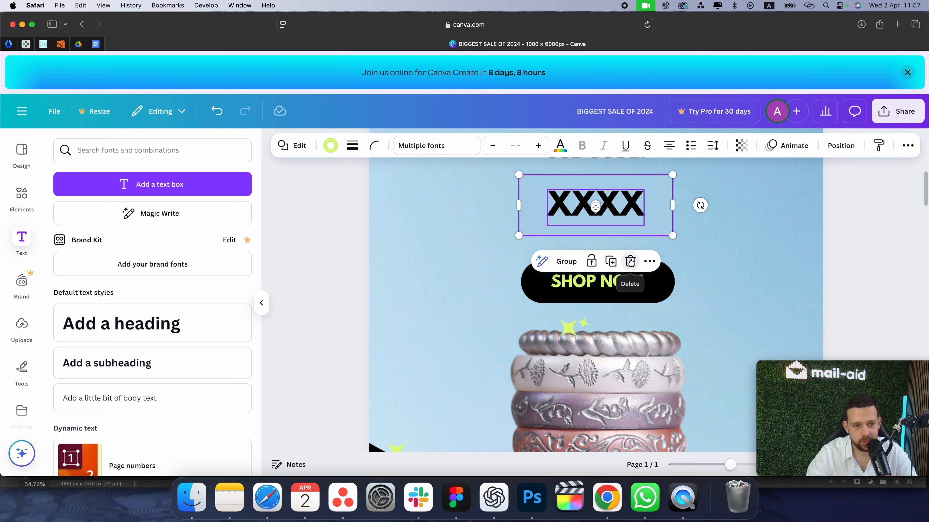
scroll(624, 283, down, 5)
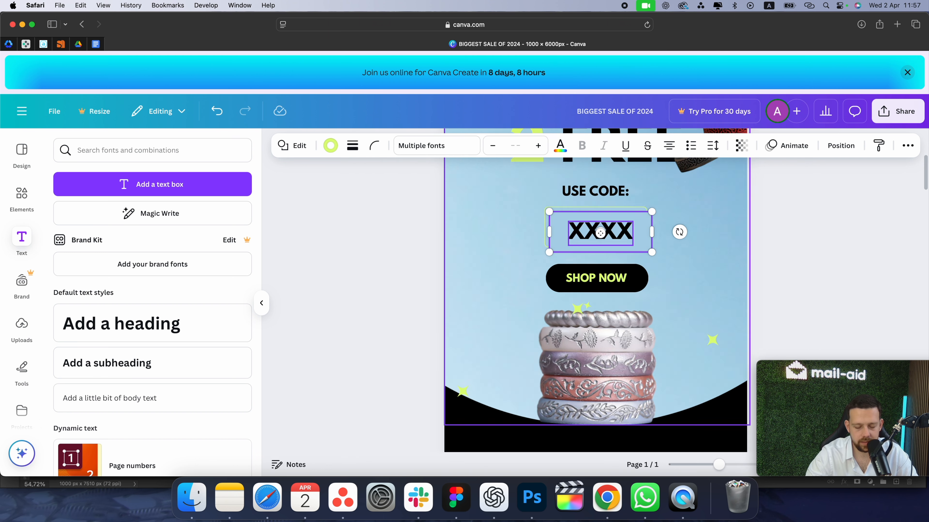
drag(609, 319, 601, 395)
scroll(614, 391, down, 3)
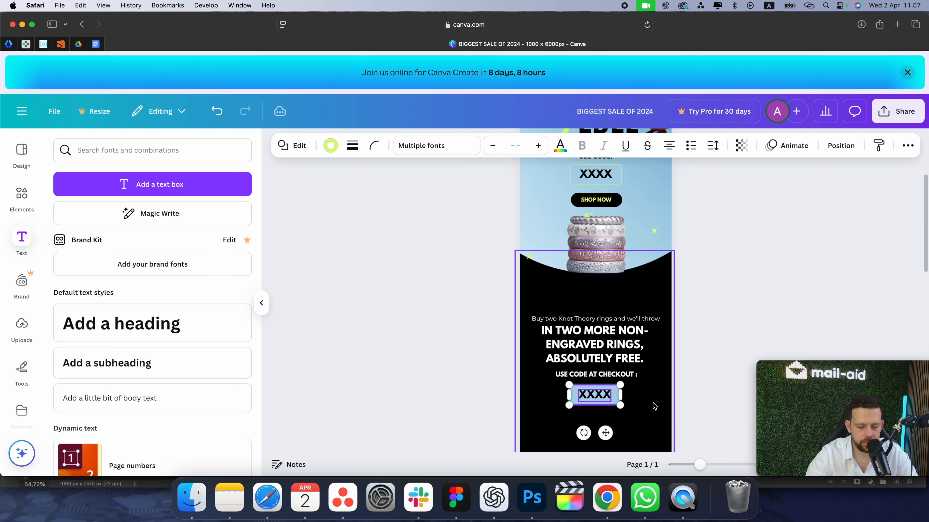
Step: Fill the copied code box with black and colour its XXXX text lime
key(super+plus)
scroll(654, 400, down, 4)
click(636, 346)
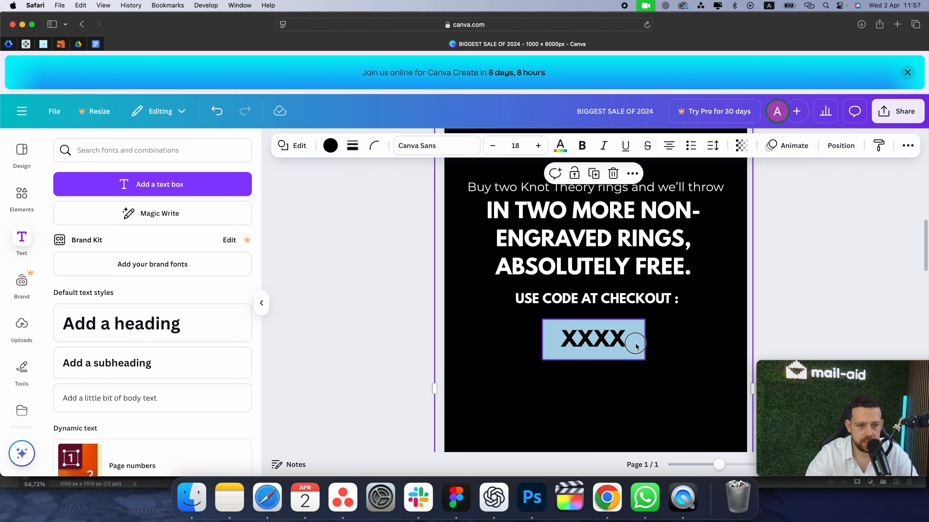
click(330, 145)
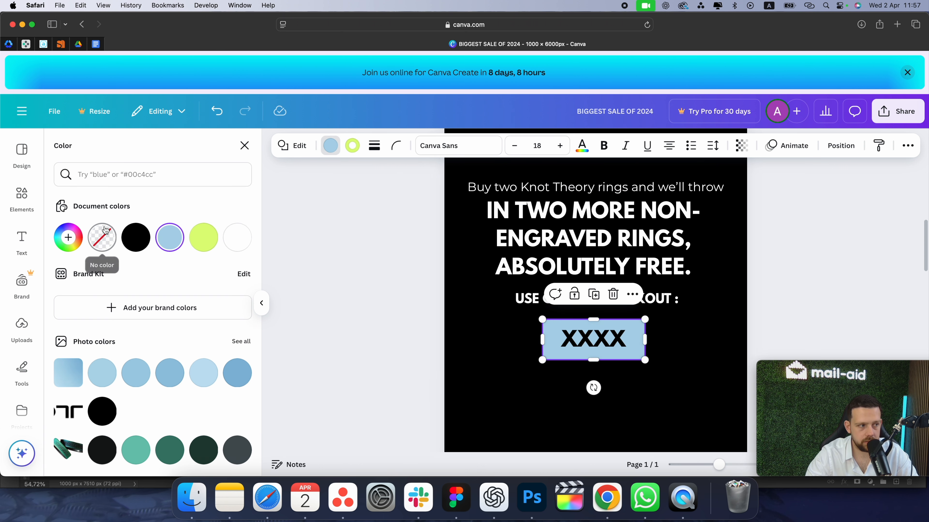
click(136, 237)
double_click(571, 340)
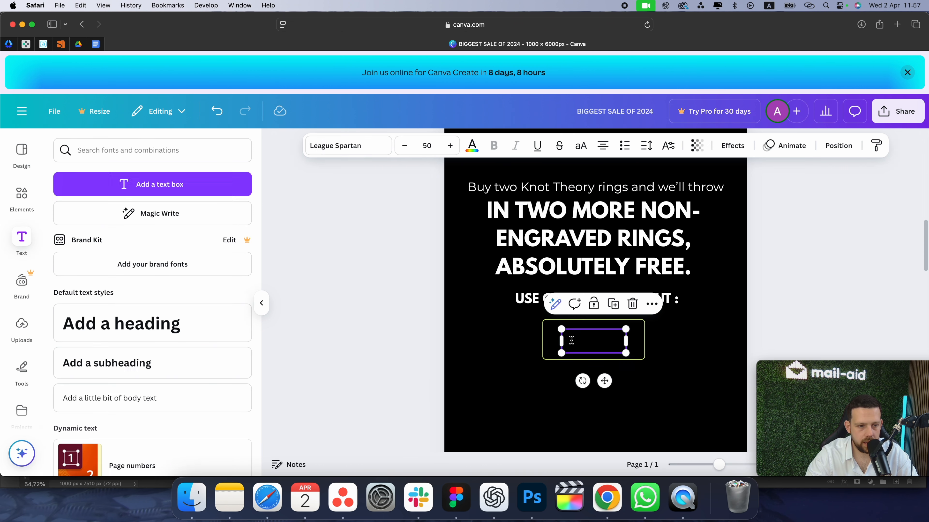
click(472, 146)
click(170, 202)
click(395, 311)
Step: Move the offer text lines and the code box up together, closer to the hero's curved edge
scroll(563, 313, down, 5)
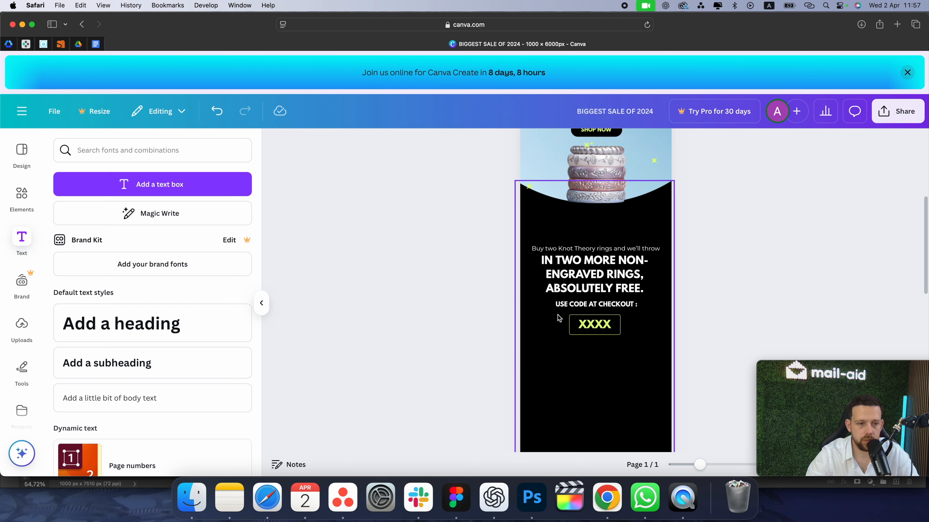
click(597, 245)
shift+click(589, 303)
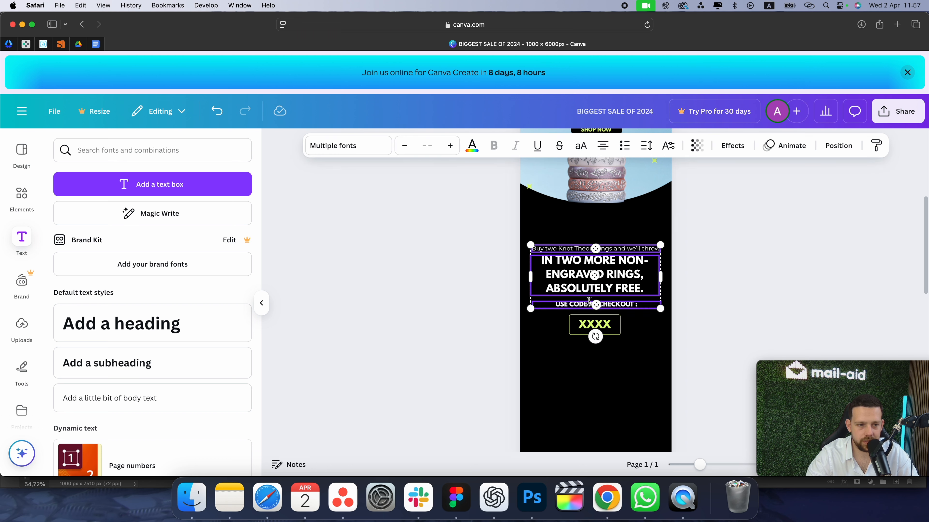
shift+click(583, 329)
shift+click(570, 329)
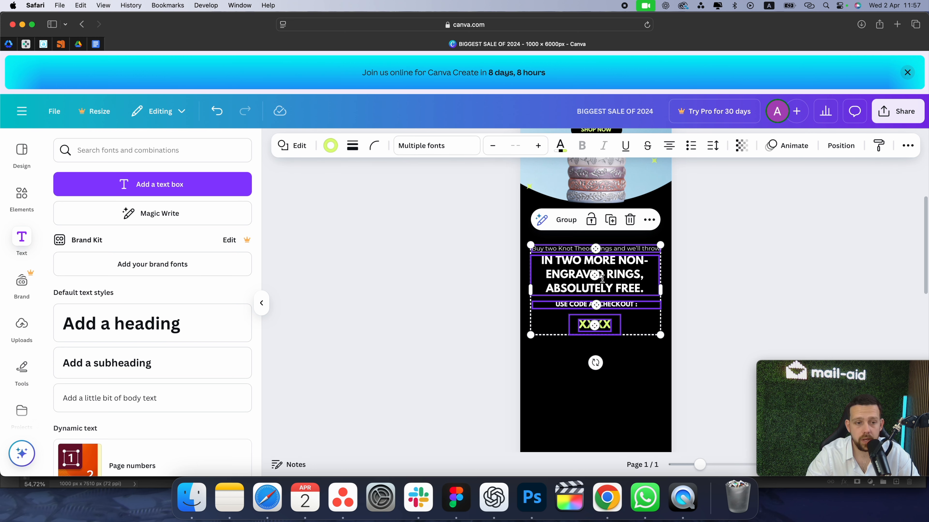
drag(603, 279, 615, 261)
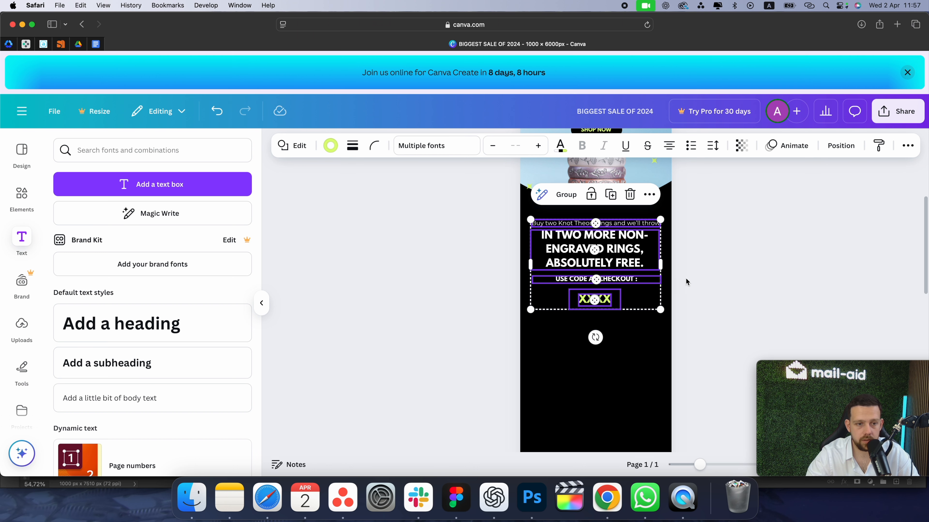
click(719, 287)
drag(692, 222, 492, 337)
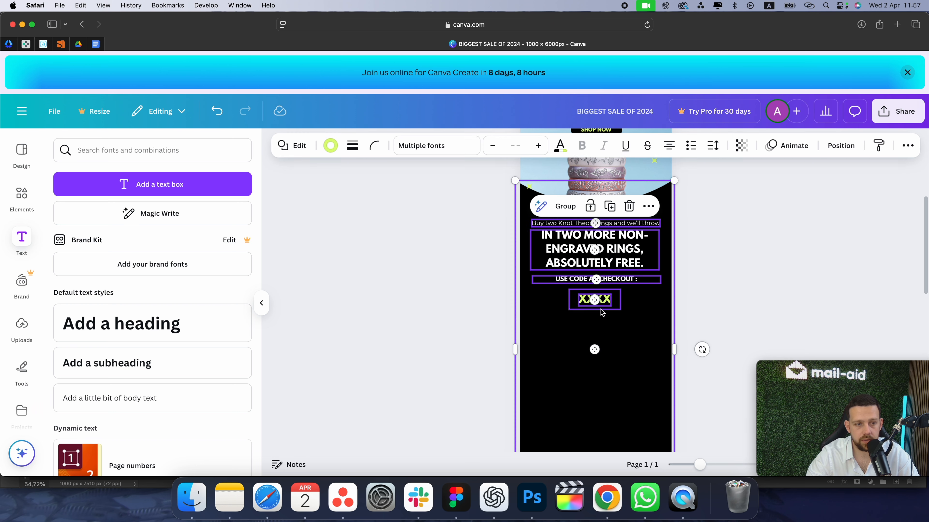
click(718, 282)
Step: Add the uploaded photo of clasped hands over red roses to the black section
scroll(672, 288, down, 2)
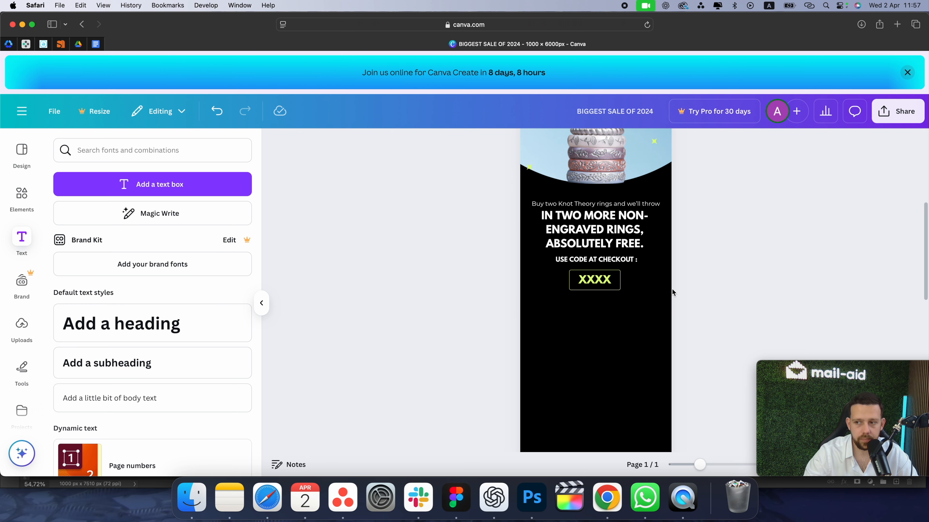
scroll(668, 290, down, 3)
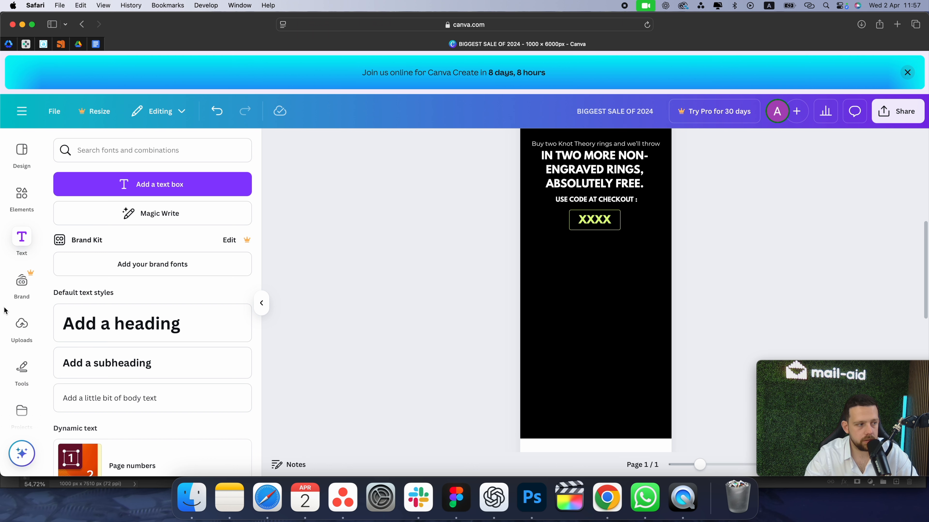
scroll(123, 352, down, 3)
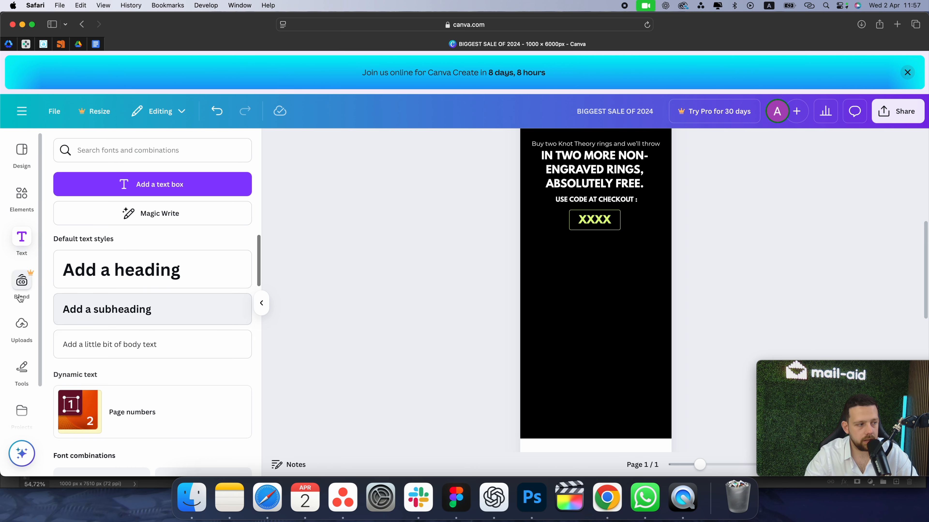
click(21, 323)
scroll(135, 327, down, 5)
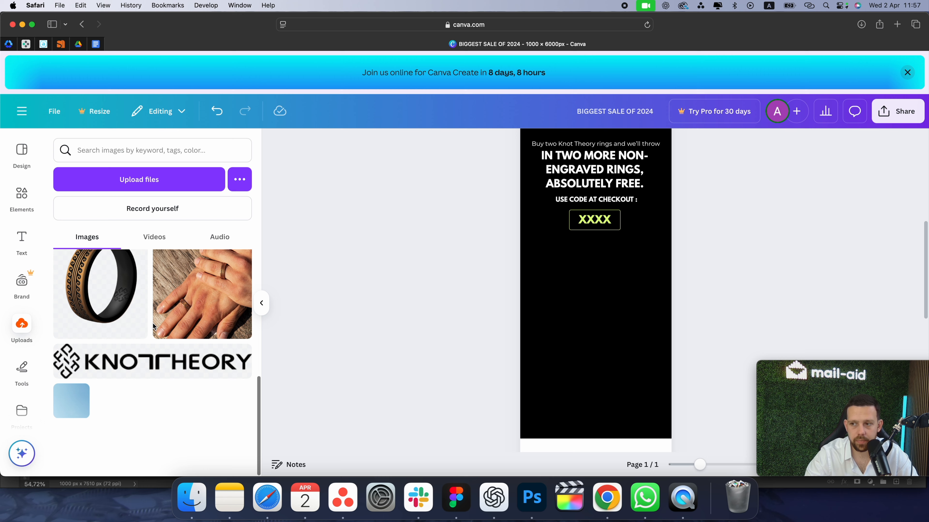
scroll(146, 324, up, 5)
scroll(151, 322, down, 5)
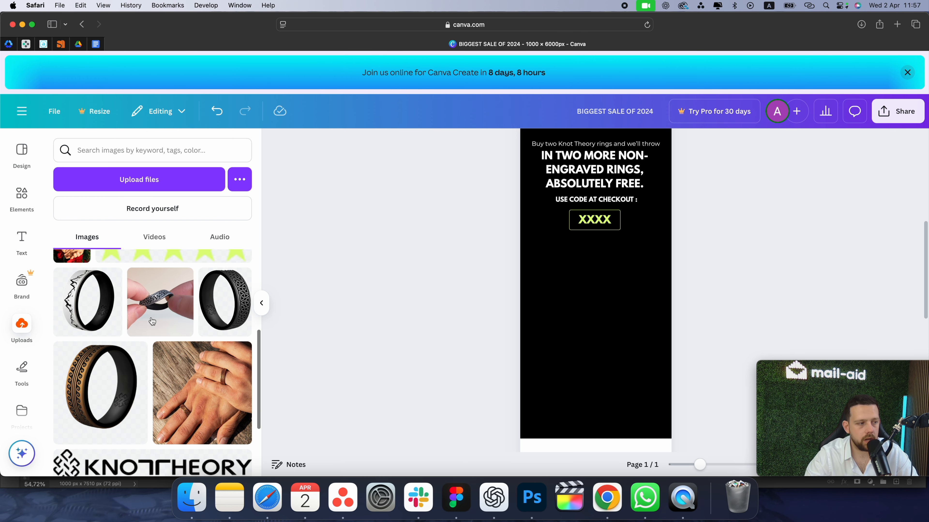
click(77, 261)
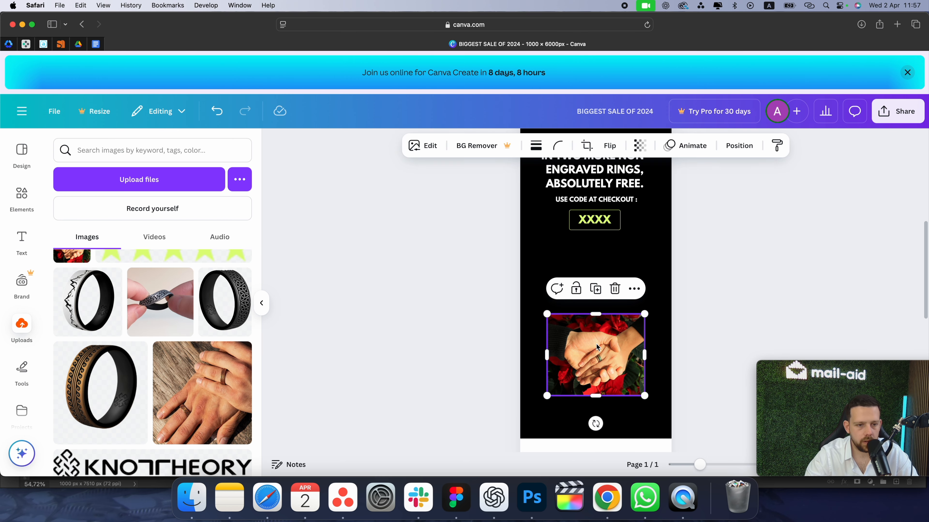
Step: Enlarge the hands photo to nearly the page width and centre it just below the lime code box
drag(646, 321, 665, 294)
key(super+z)
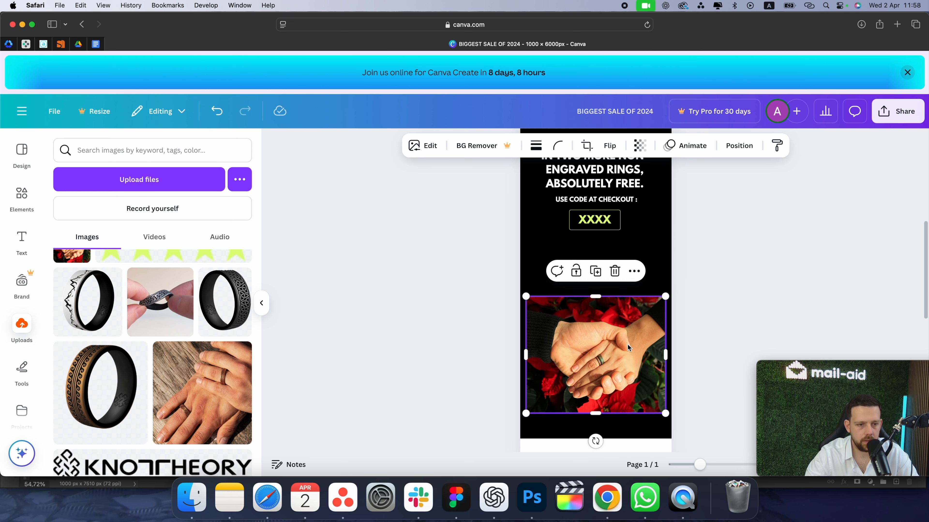
drag(628, 366, 629, 315)
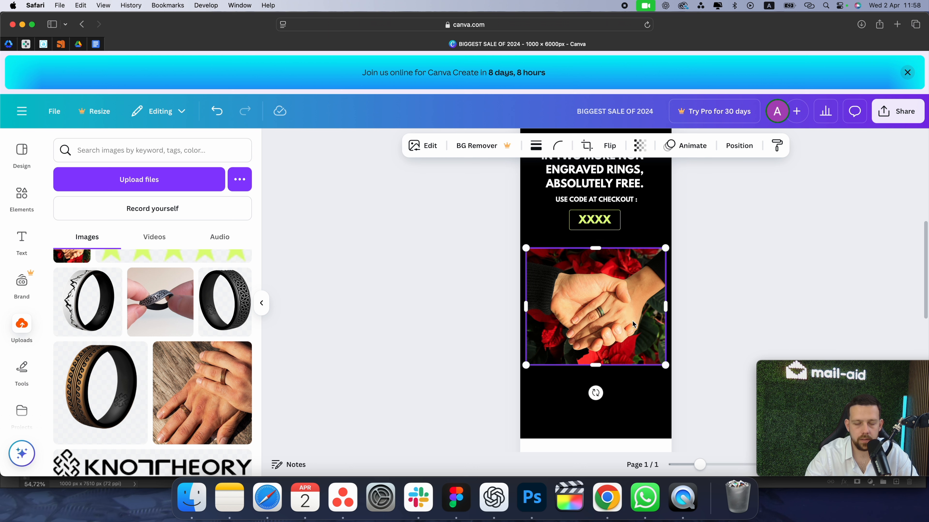
click(725, 332)
click(645, 323)
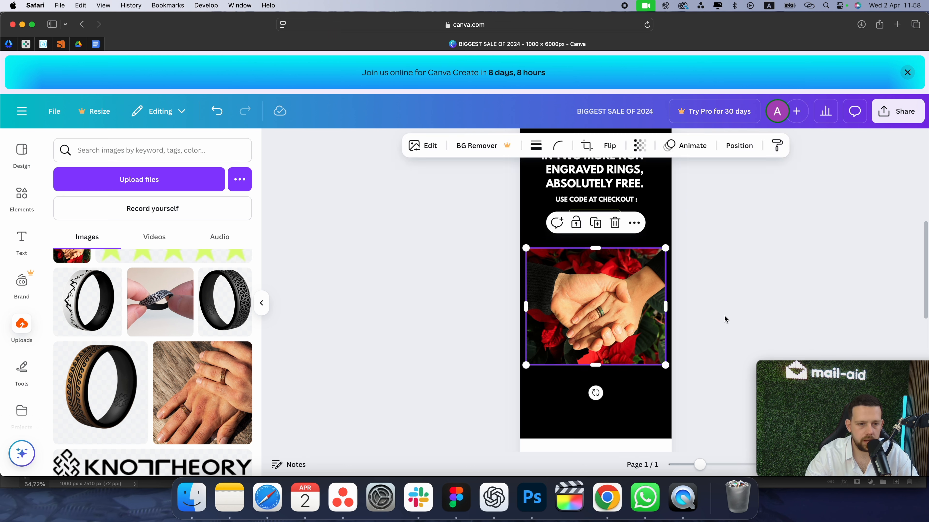
Step: Give the hands photo rounded corners and a thin lime outline
click(741, 300)
key(super+plus)
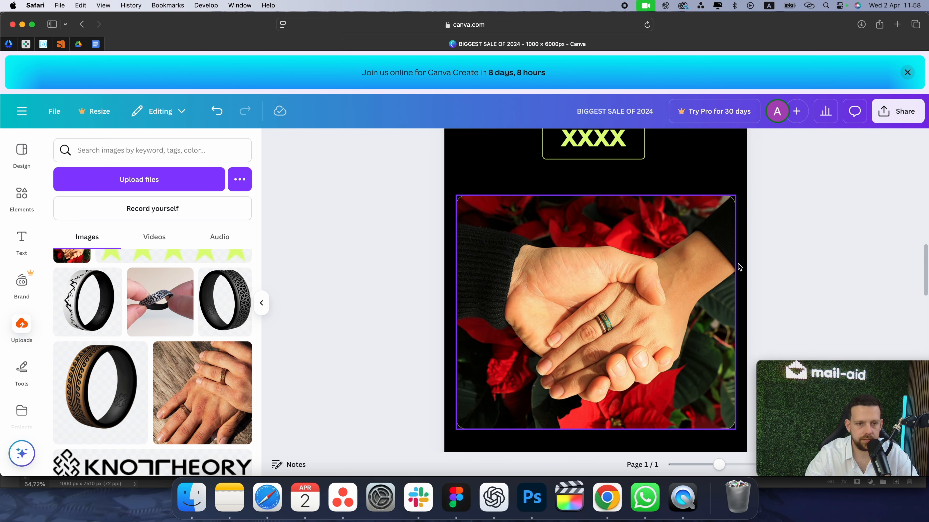
click(684, 294)
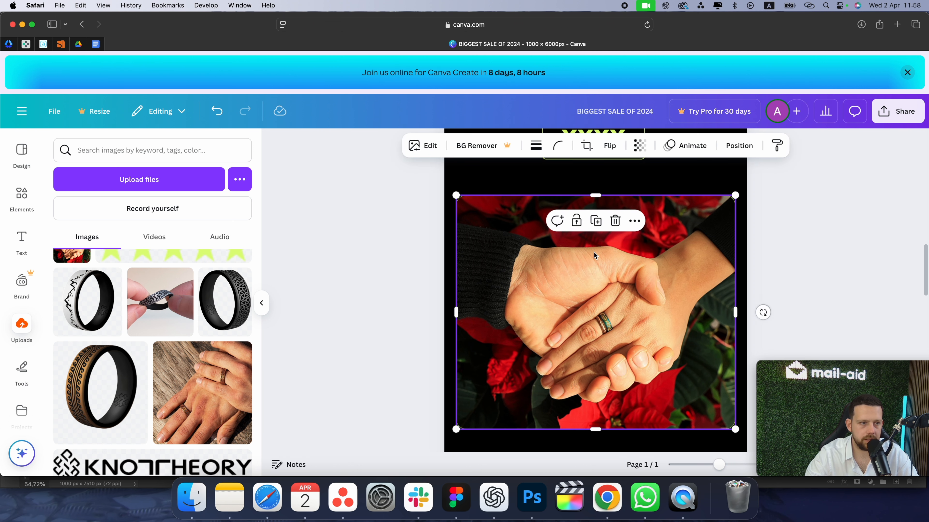
click(536, 146)
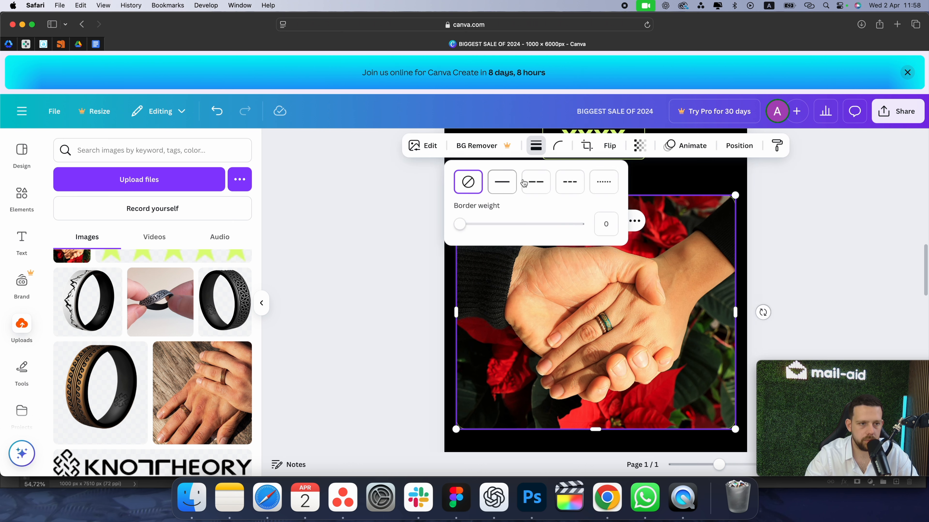
click(793, 248)
click(793, 248)
key(super+minus)
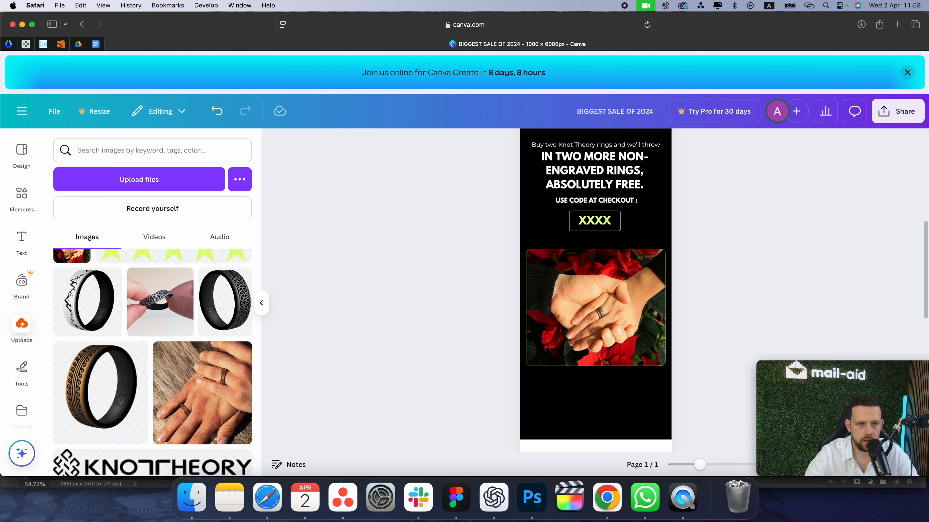
scroll(731, 258, up, 1)
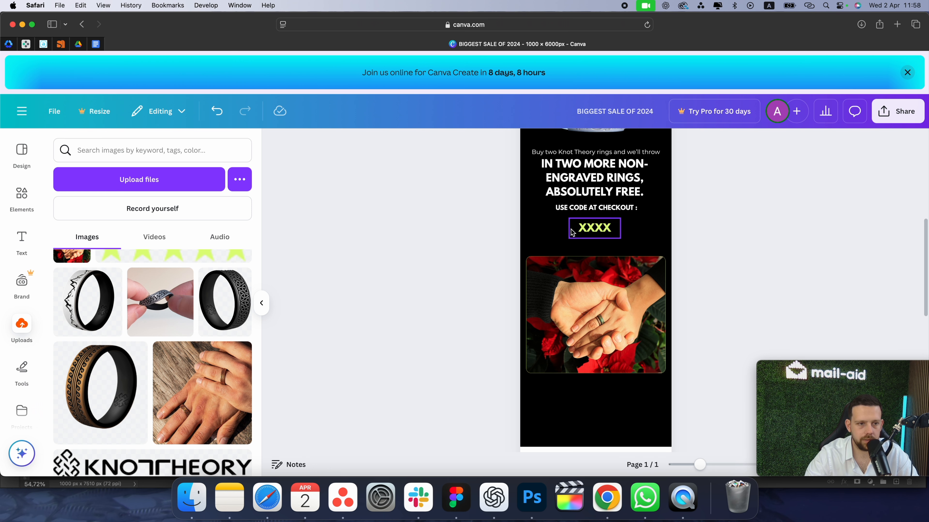
Step: Extend the black background further down the page and add the heading “IDEAL FOR ANYONE WHO HATES MAKING TOUGH CHOICES” below the hands photo
scroll(591, 260, down, 5)
click(592, 352)
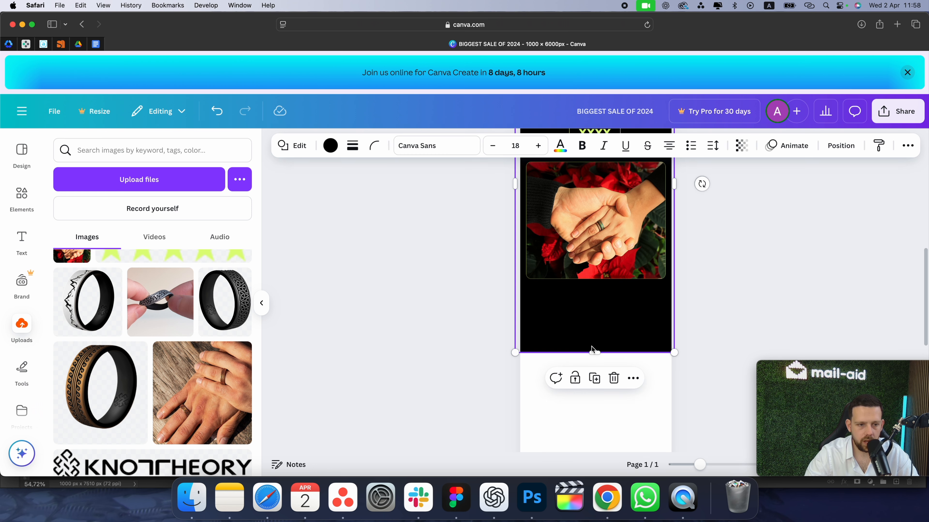
drag(592, 352, 595, 439)
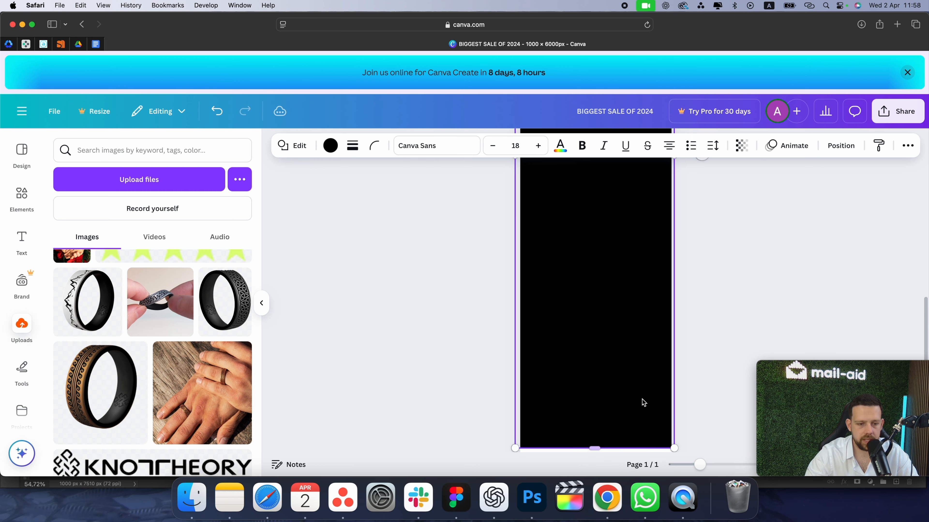
click(695, 360)
scroll(696, 356, up, 3)
scroll(696, 356, down, 5)
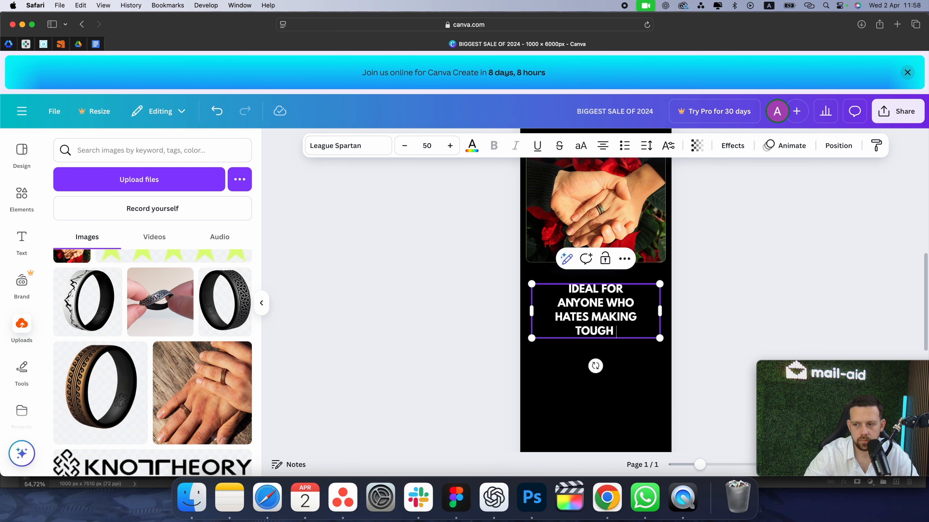
Step: Add the paragraph “Whether you're hitting the gym, tackling the workday, or out on an adventure, our rings are crafted to fit every part of your daily journey.”
click(632, 252)
double_click(631, 252)
text(Whether you're hitting the gym,)
key(Return)
text(tackling the workday, or out on an adventure, our rings are crafted to fit every part of your daily journey.)
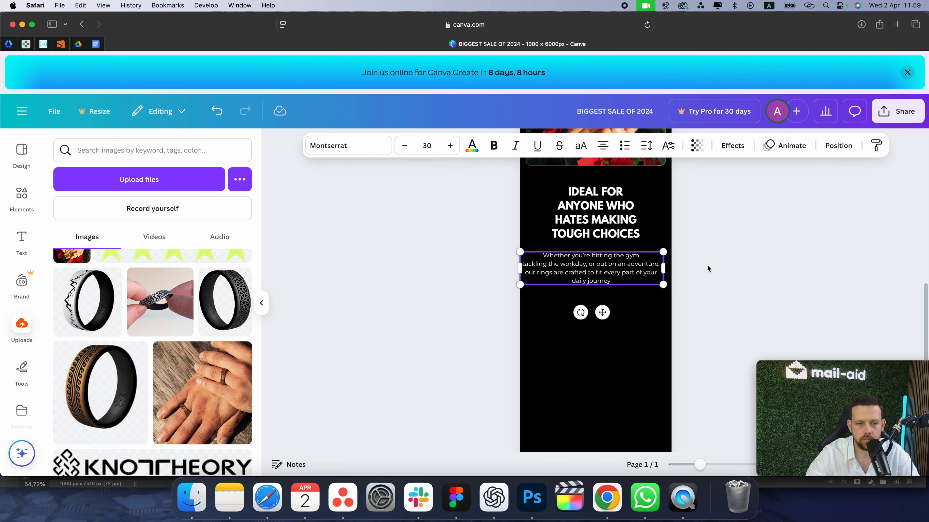
key(Escape)
click(839, 288)
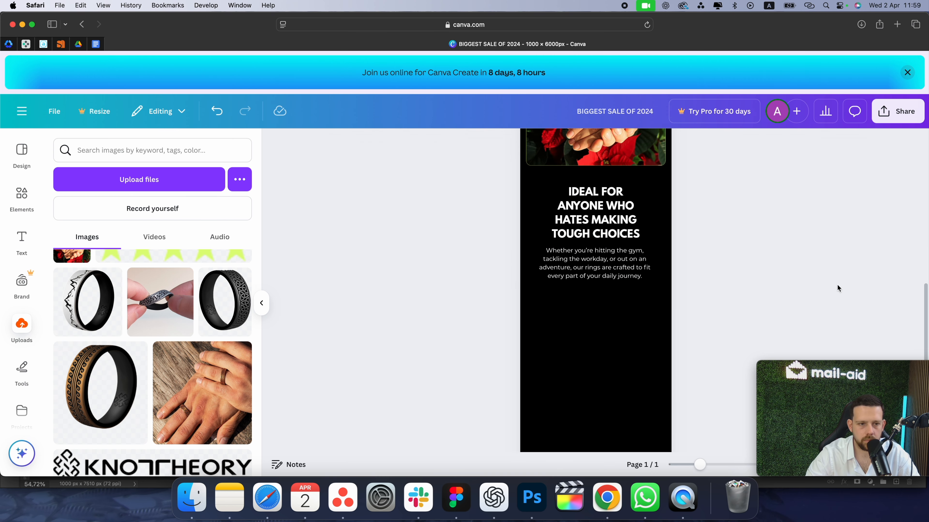
Step: Copy the hero's SHOP NOW button with its label and centre the copy just below the daily journey paragraph
scroll(673, 283, up, 5)
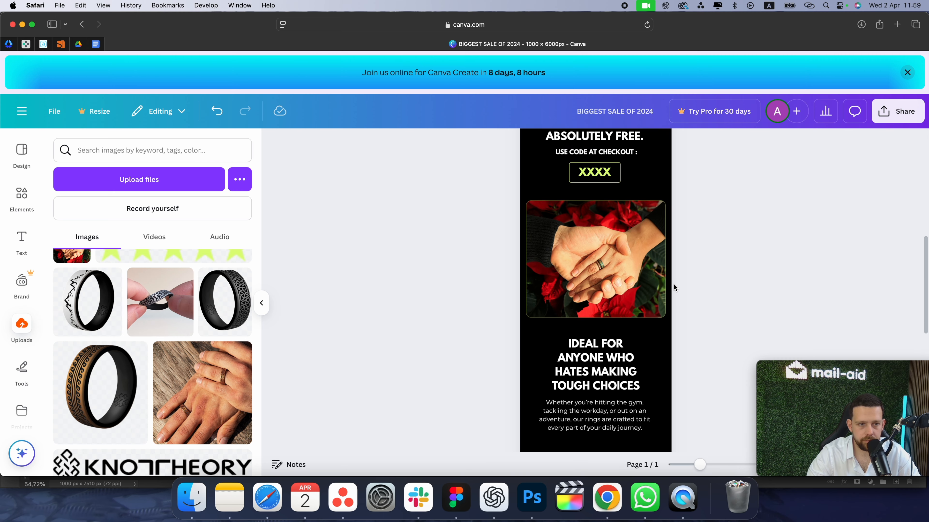
scroll(674, 285, up, 2)
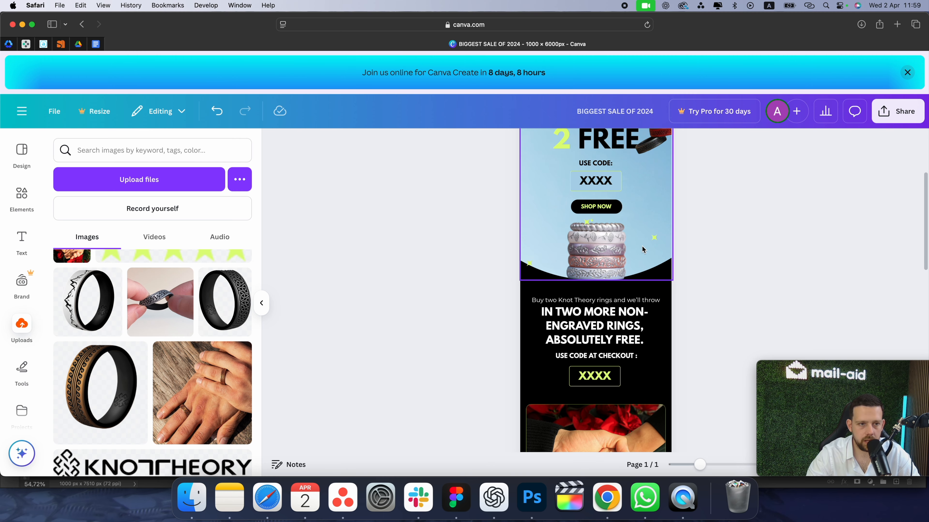
click(618, 210)
shift+click(604, 208)
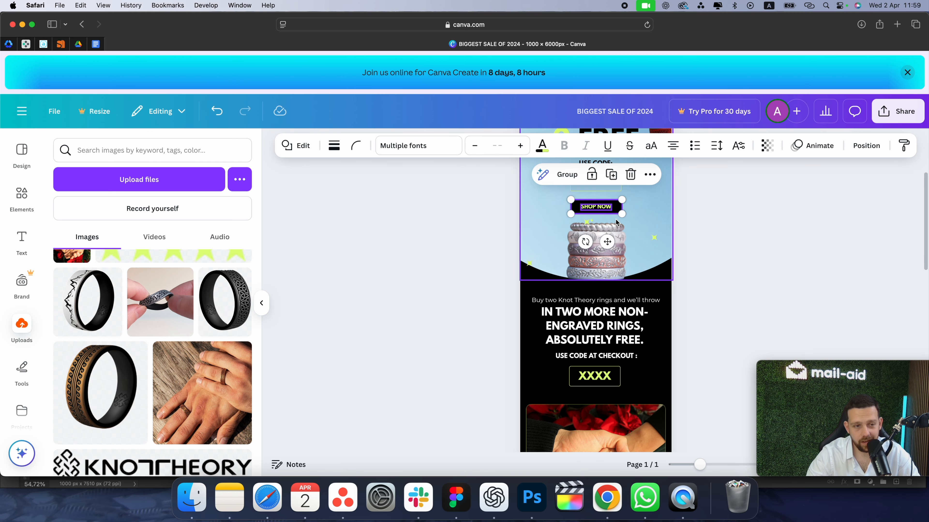
drag(615, 213, 612, 401)
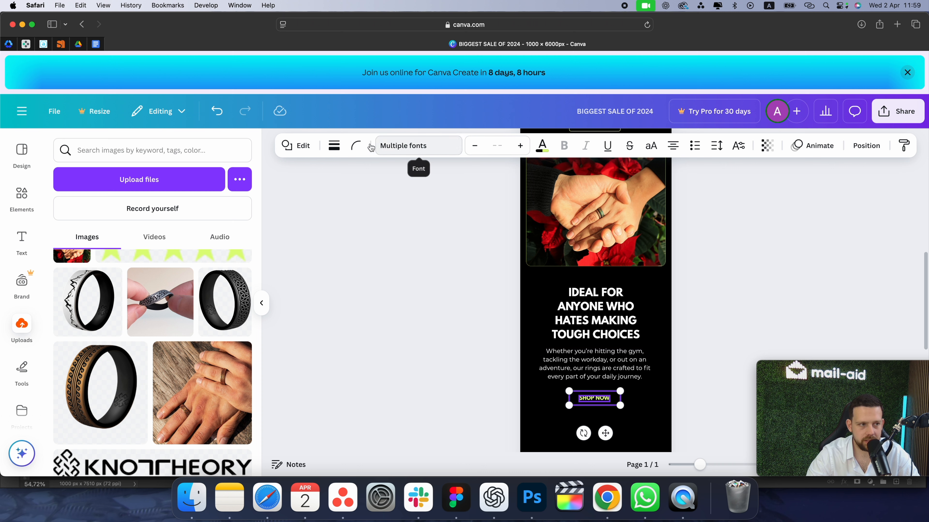
Step: Fill the copied SHOP NOW button with lime and colour its label black
click(586, 402)
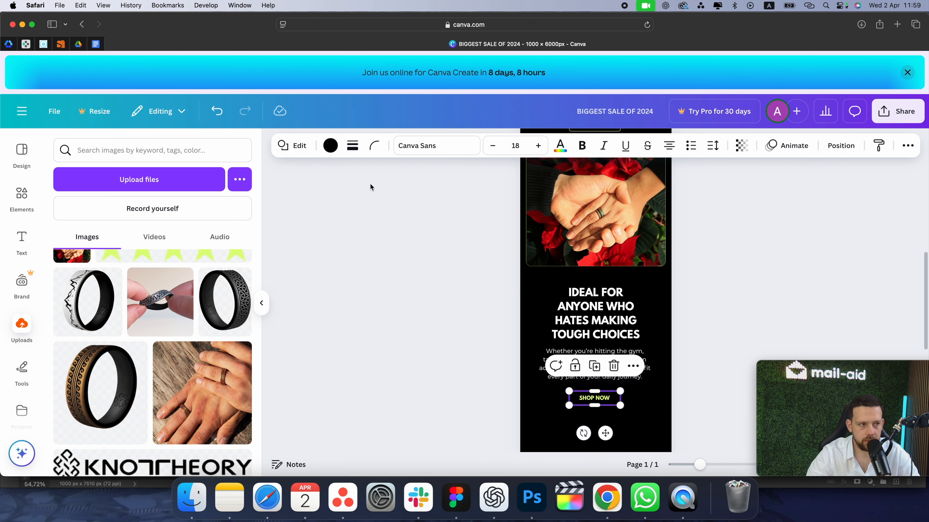
click(328, 146)
click(203, 237)
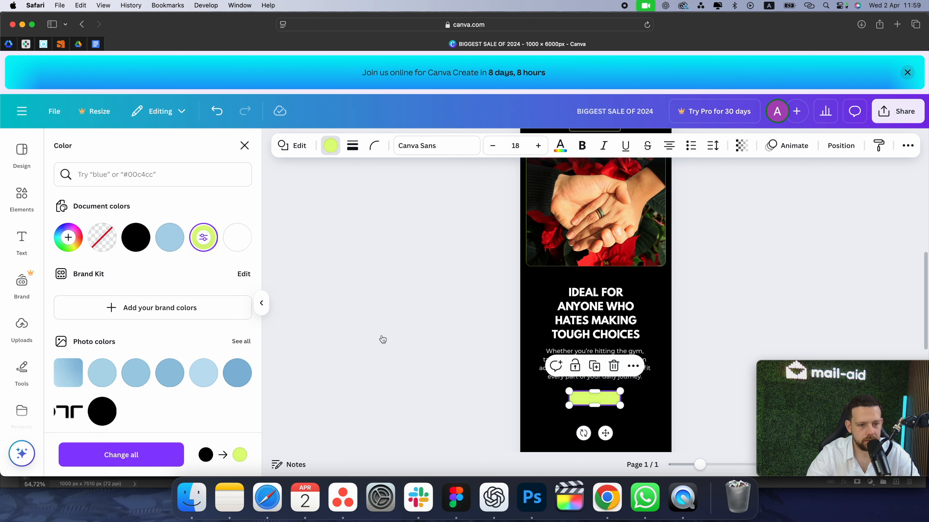
click(596, 400)
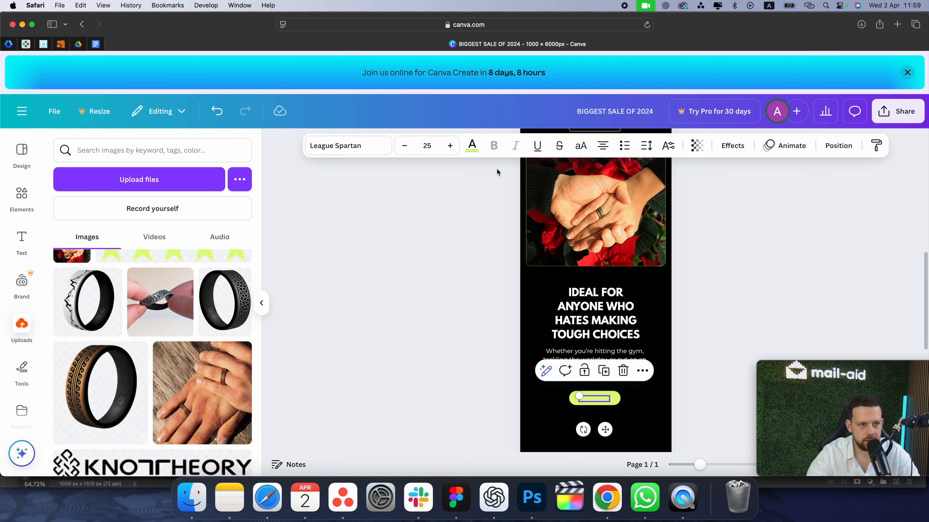
click(471, 146)
click(102, 237)
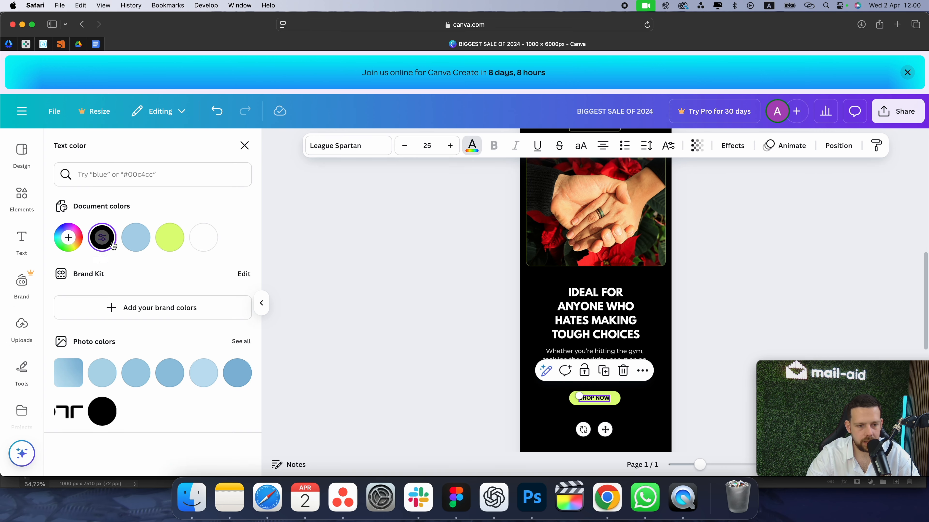
click(690, 415)
Step: Review the layout from the hero down through the offer, photo, heading and button to the end of the black section
scroll(689, 414, up, 3)
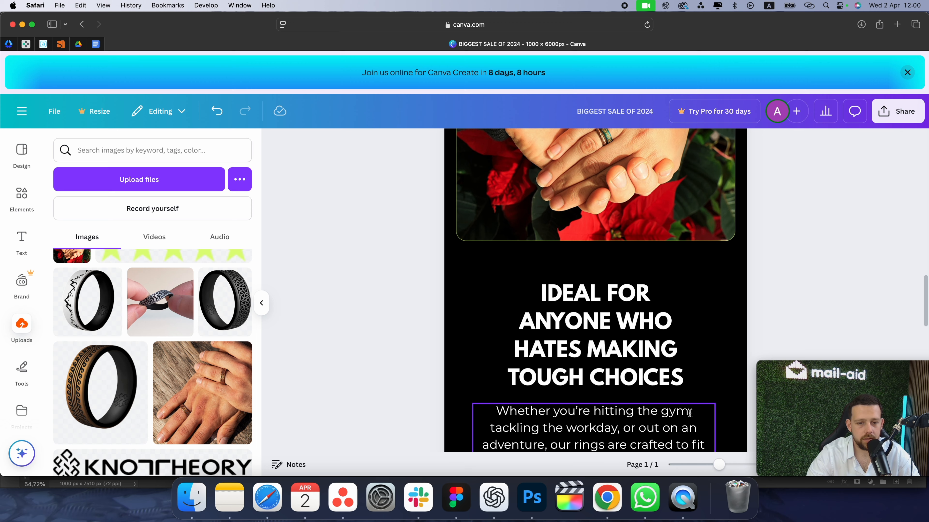
scroll(687, 414, down, 3)
scroll(675, 409, down, 3)
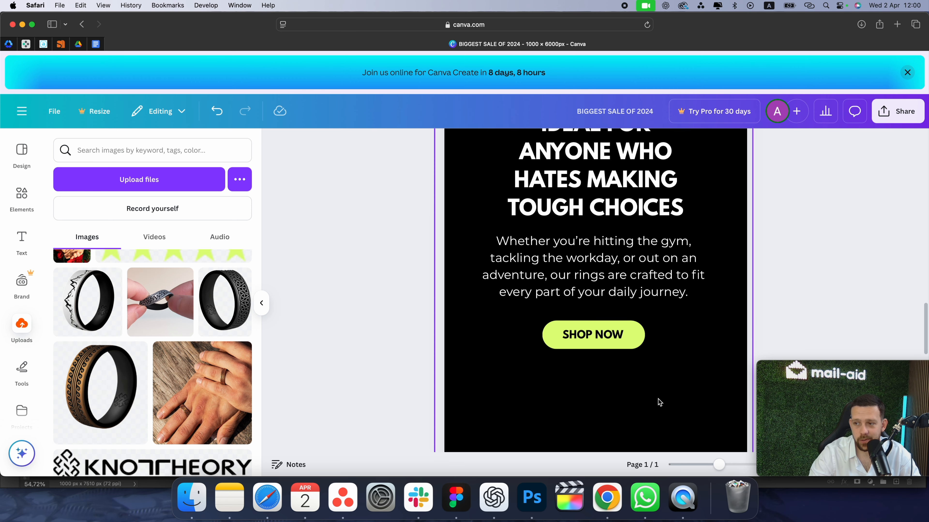
scroll(659, 403, down, 3)
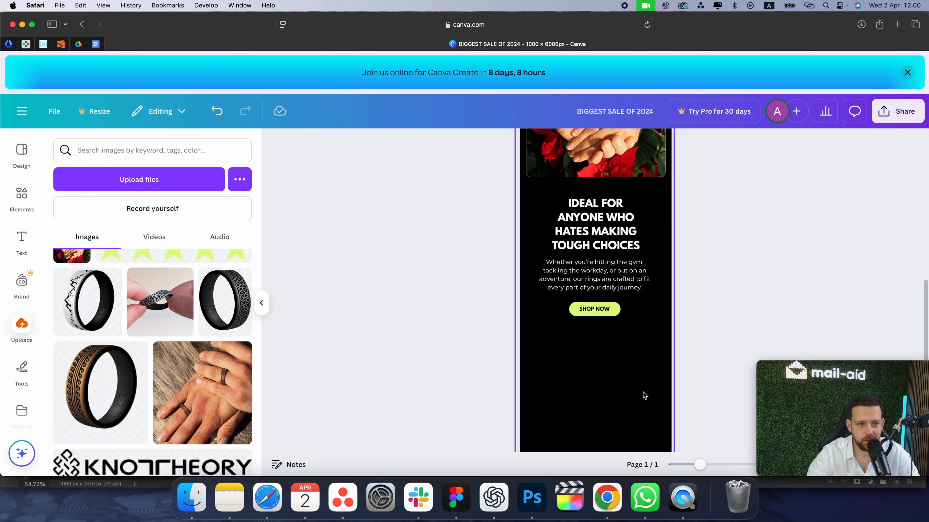
click(651, 230)
click(773, 230)
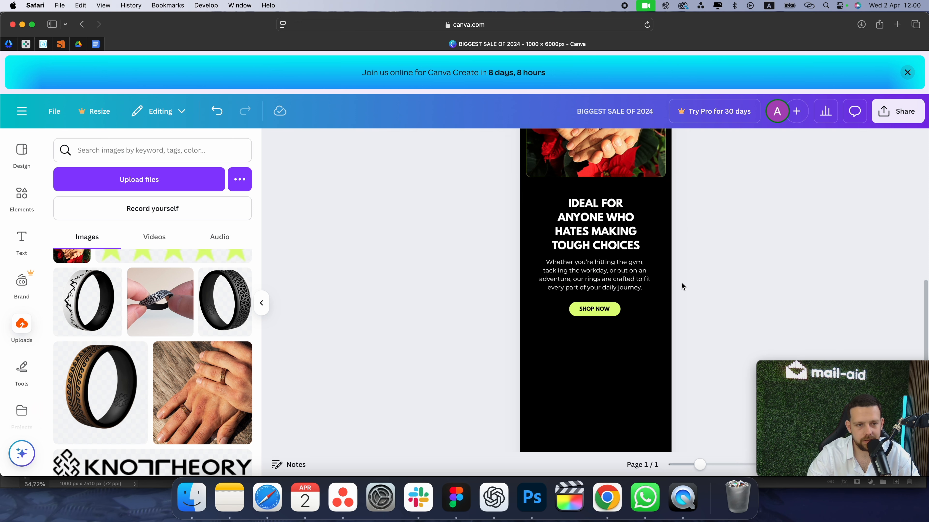
scroll(682, 286, up, 10)
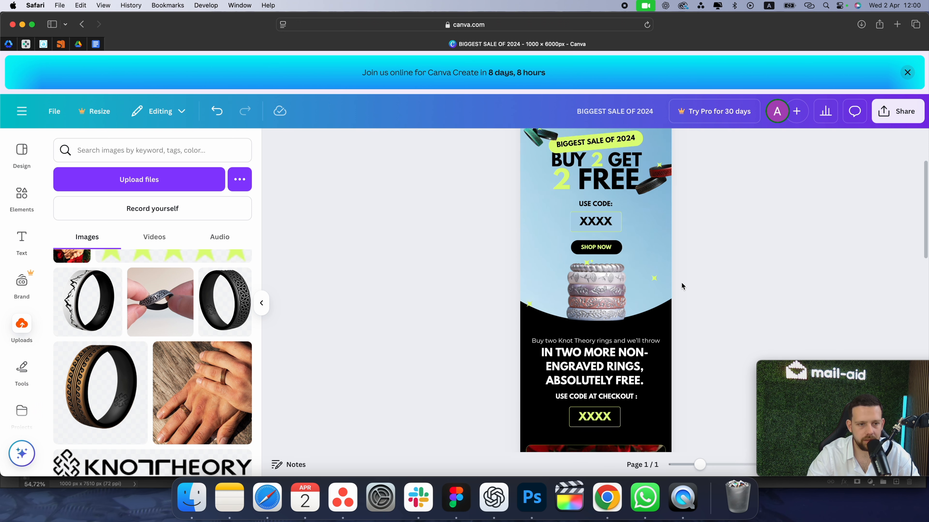
scroll(682, 286, down, 6)
scroll(682, 283, down, 5)
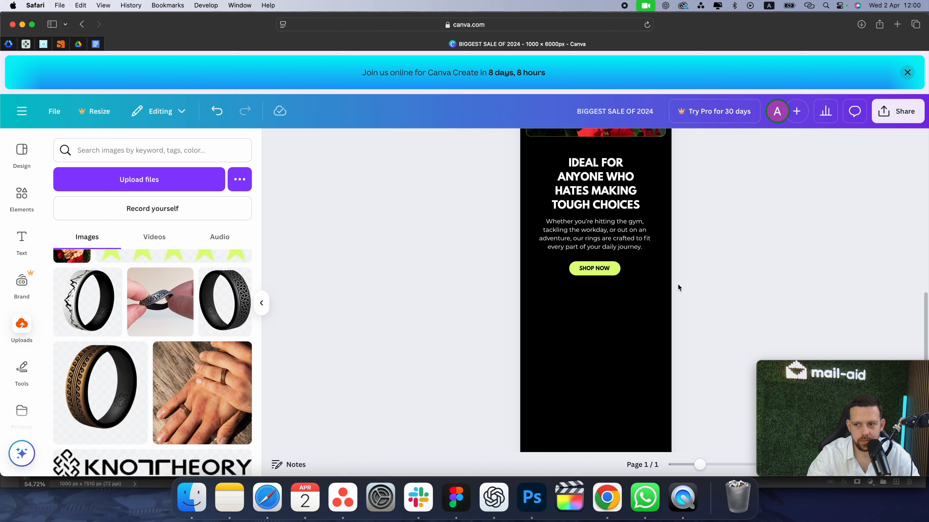
scroll(677, 286, down, 3)
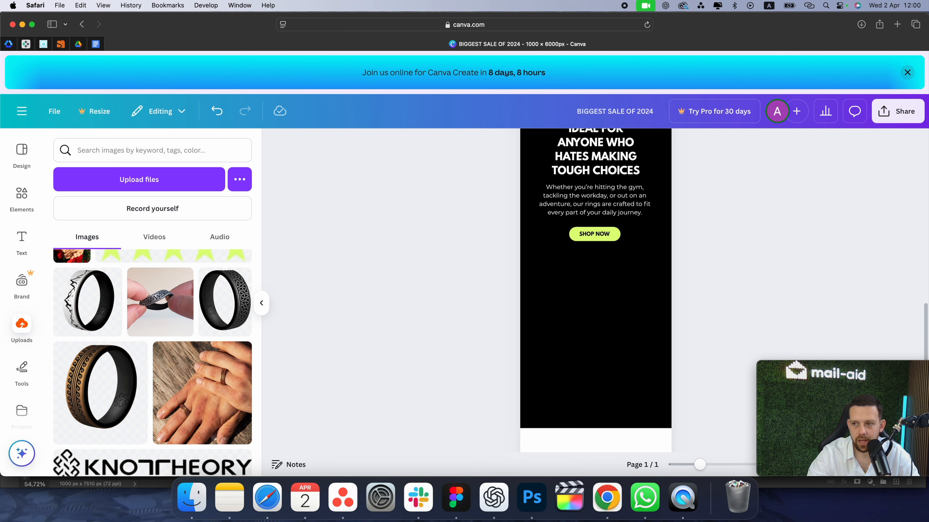
Step: Change the label of the lime button to “GET 2 FREE”
double_click(602, 235)
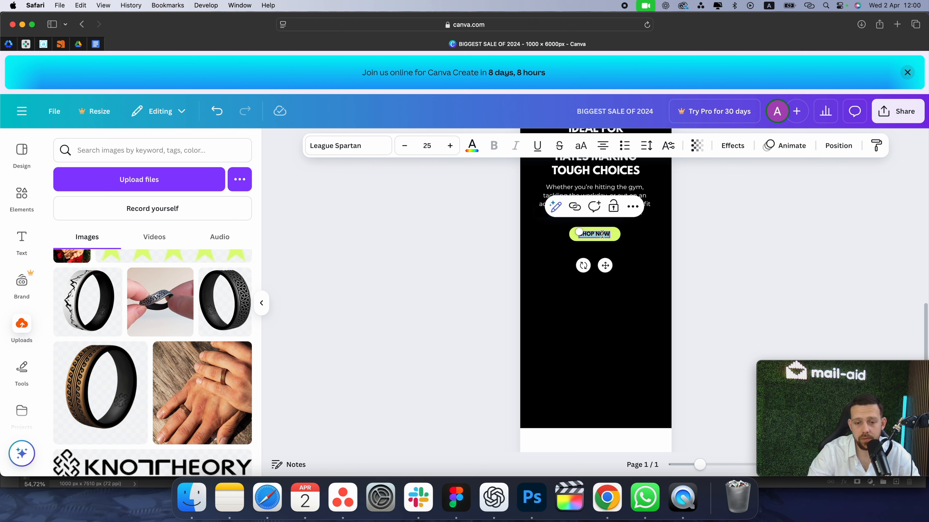
text(GET 2 FREE)
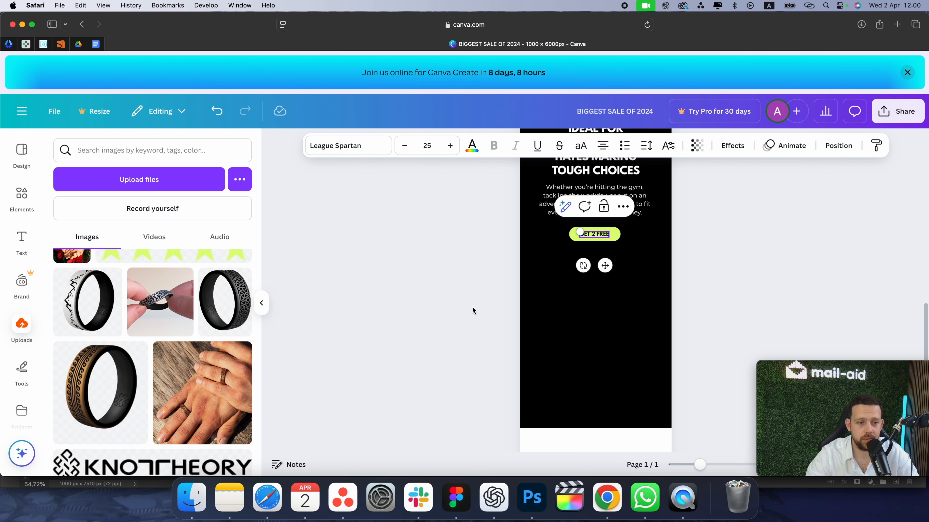
click(612, 303)
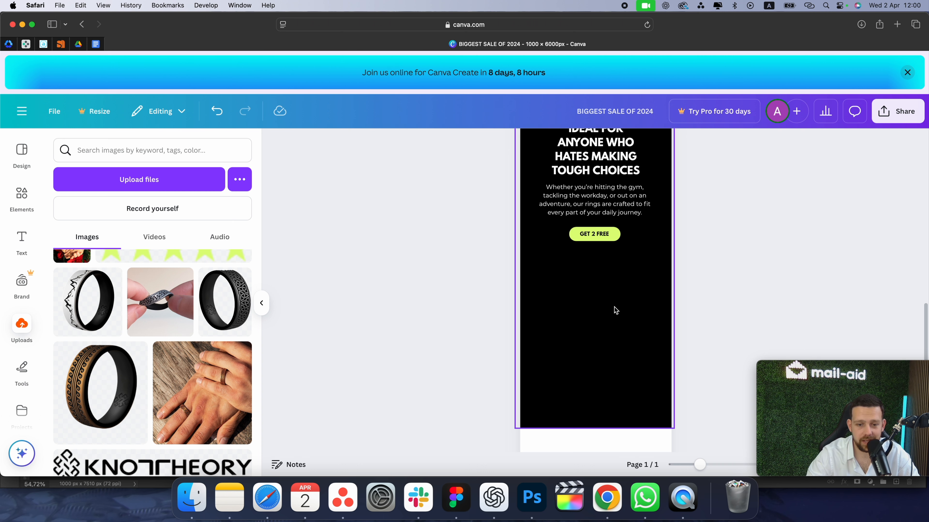
Step: Add the uploaded row of five lime stars at small size to the empty black area below the GET 2 FREE button
scroll(612, 348, up, 2)
scroll(173, 344, up, 3)
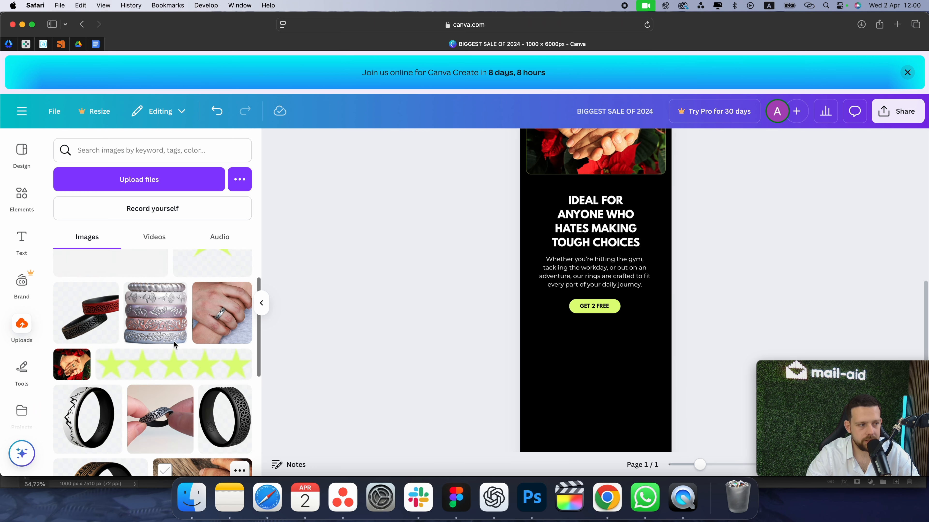
click(163, 366)
drag(608, 170, 544, 359)
key(super+z)
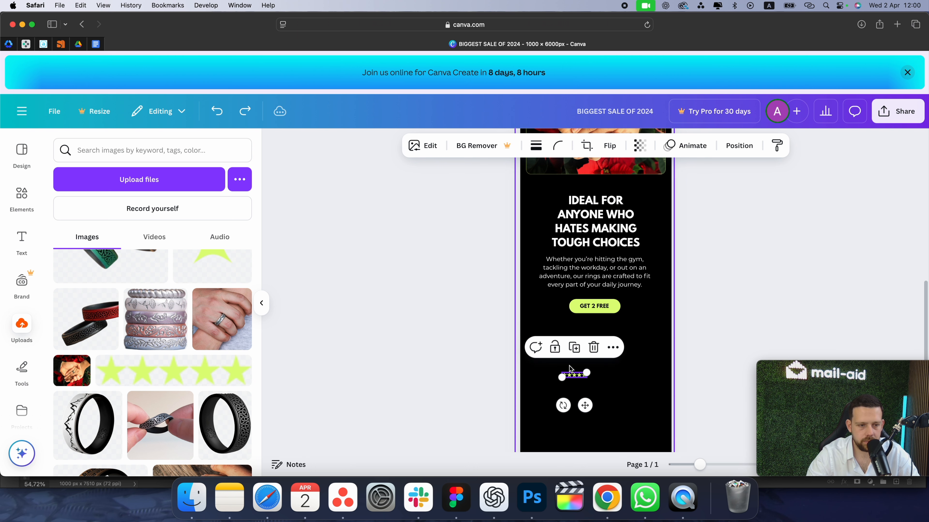
Step: Move the row of stars up and toward the page's left side, a little below the button
scroll(572, 376, up, 5)
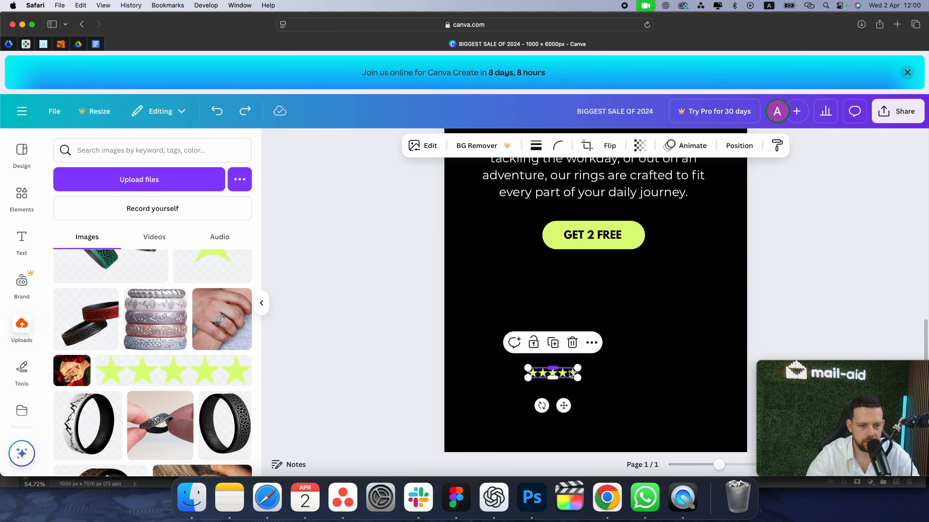
scroll(595, 277, up, 3)
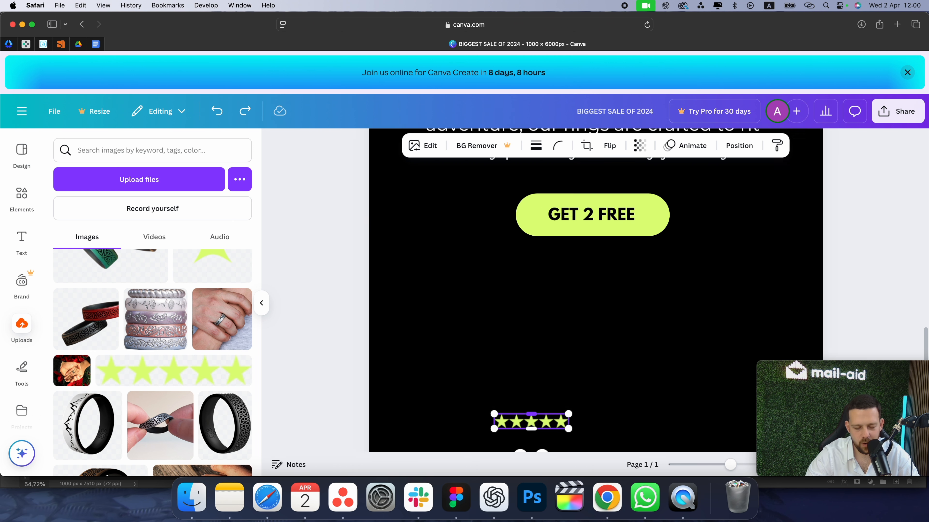
scroll(556, 382, down, 3)
drag(548, 360, 466, 288)
scroll(518, 298, up, 1)
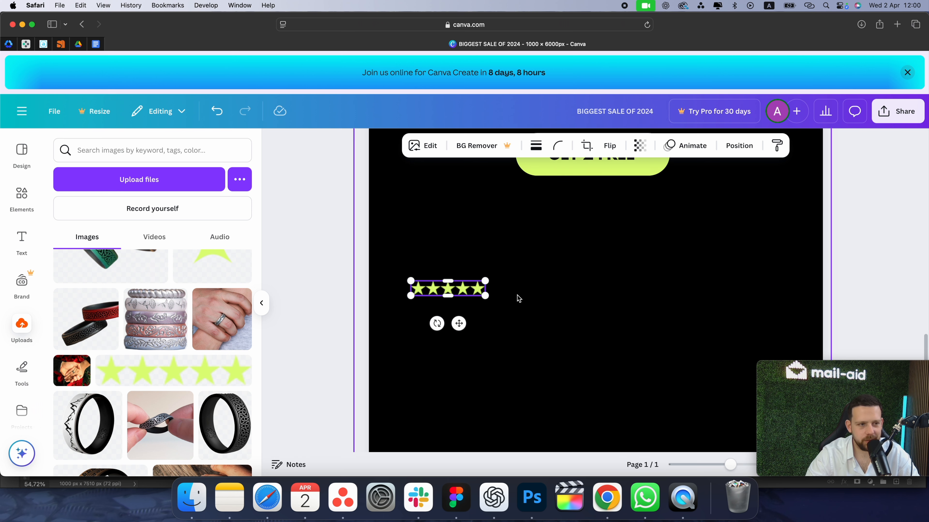
Step: Add a two-line heading reading “ENGRAVED MOUNTAIN” to the black area below the GET 2 FREE button
click(16, 246)
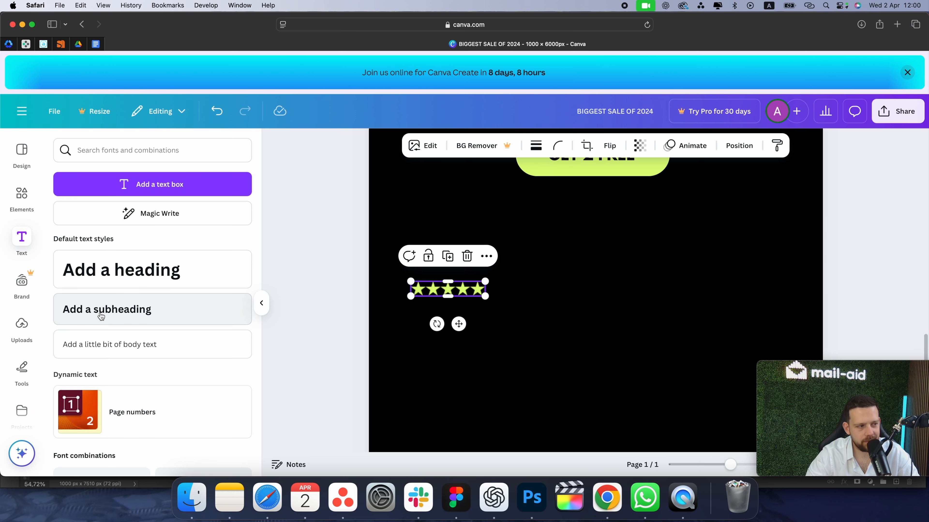
click(120, 270)
text(ENGRAVED)
key(Return)
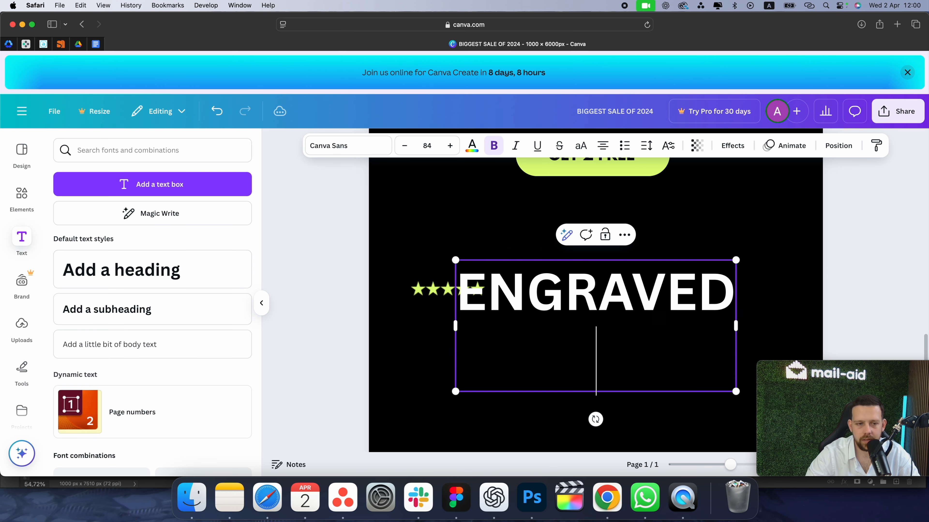
text(MOUNTAIN)
Step: Reduce the ENGRAVED MOUNTAIN heading to font size 30 and place it directly below the row of stars, aligned with their left edge
click(426, 145)
text(18)
click(427, 145)
text(18)
click(617, 284)
drag(601, 268, 479, 331)
click(450, 146)
click(537, 326)
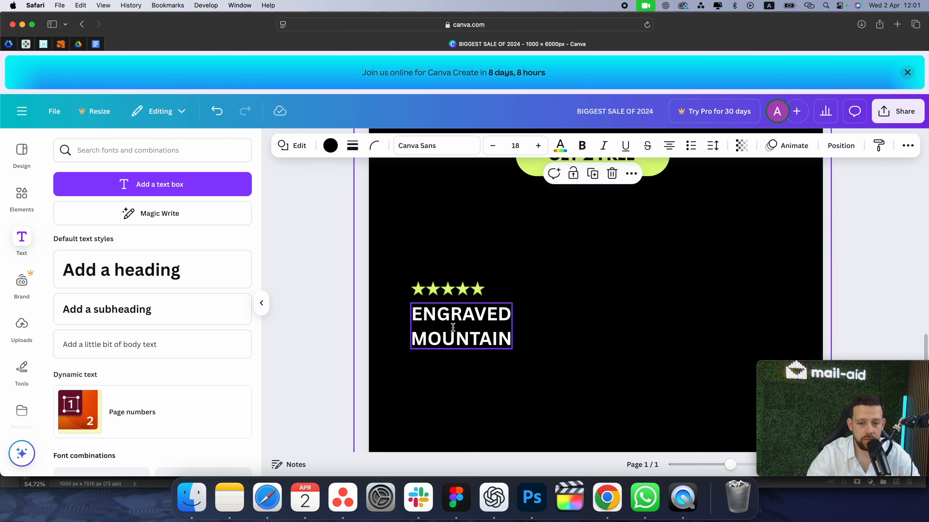
Step: Tighten the line spacing of the ENGRAVED MOUNTAIN heading so its two lines sit close together
click(432, 327)
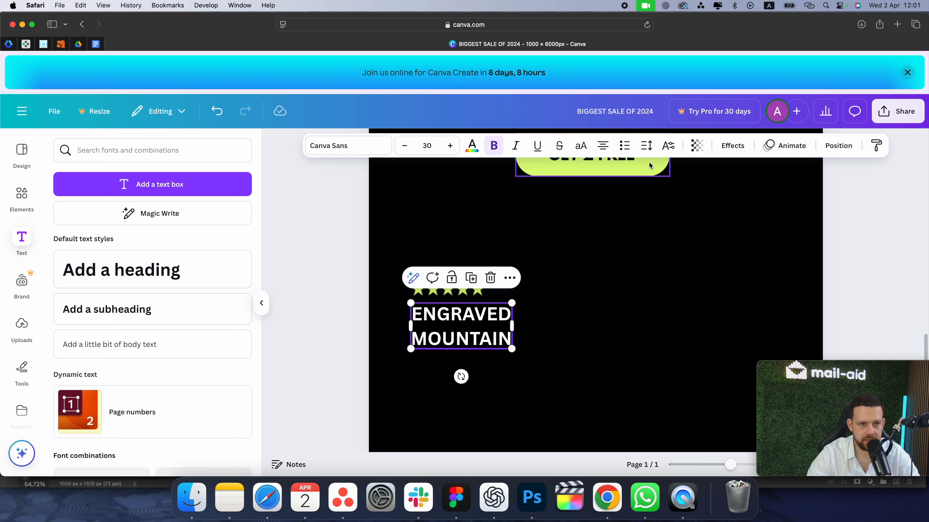
click(647, 150)
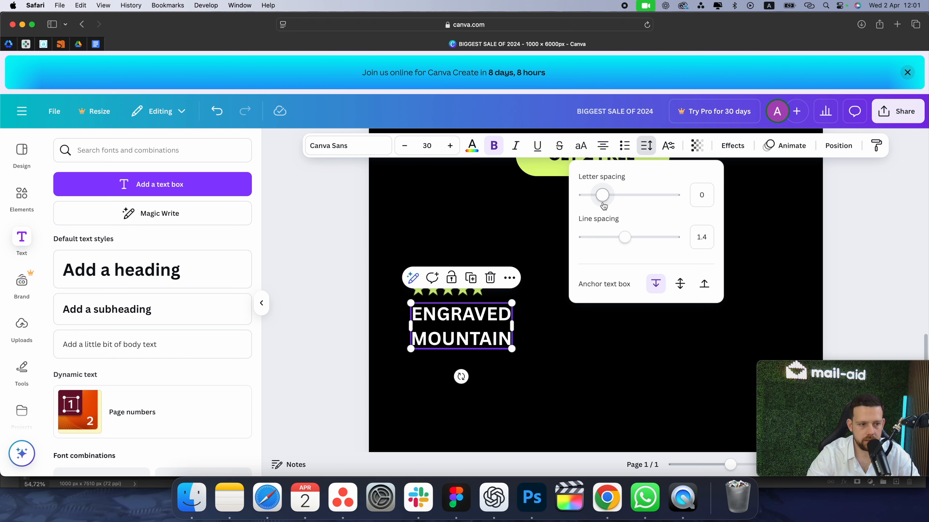
drag(626, 241, 603, 244)
click(619, 385)
scroll(618, 385, down, 1)
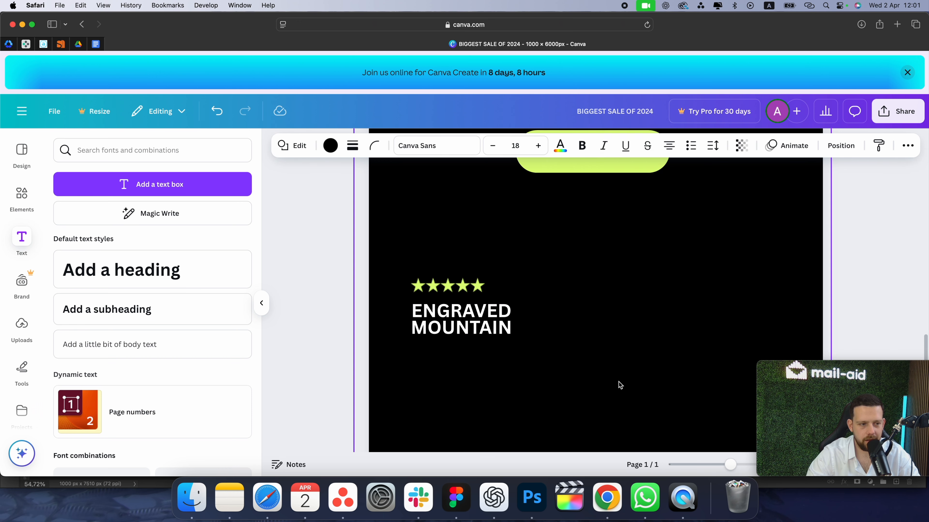
Step: Duplicate the ENGRAVED MOUNTAIN heading just below itself and change the copy's text to “SILICONE RING - DUAL LAYER”
key(super+minus)
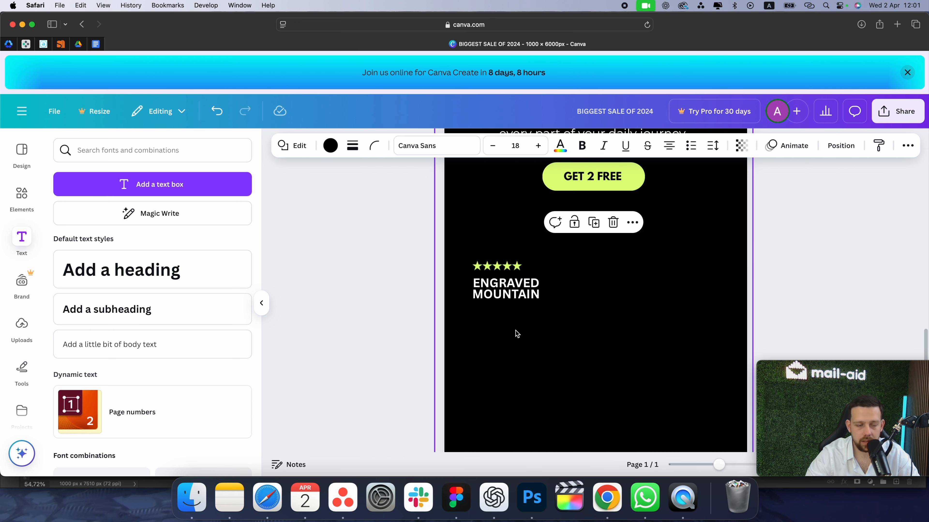
click(517, 296)
key(super+d)
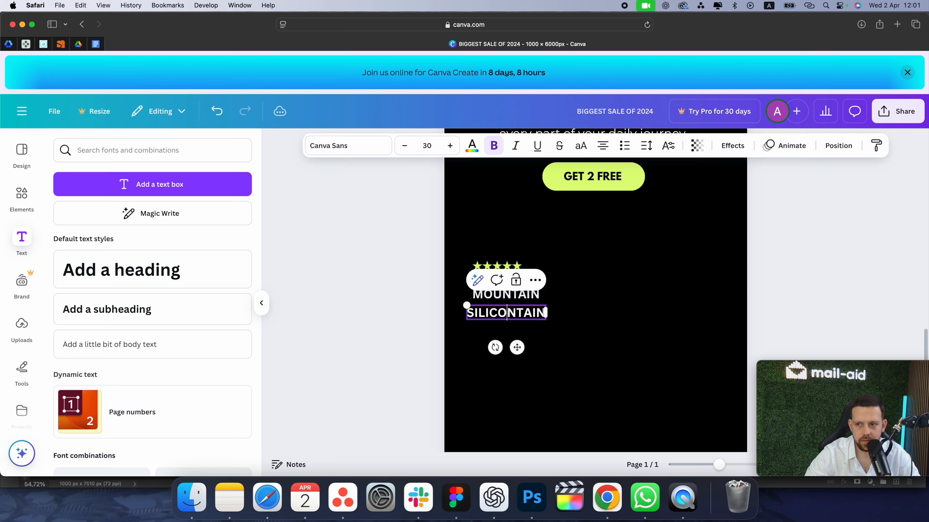
text(RIGHT - DU)
key(Delete)
key(Delete)
key(Delete)
key(Delete)
key(Delete)
key(BackSpace)
key(BackSpace)
key(BackSpace)
key(BackSpace)
key(BackSpace)
key(BackSpace)
key(BackSpace)
key(BackSpace)
key(BackSpace)
key(BackSpace)
text(RING - DUAL LAYER)
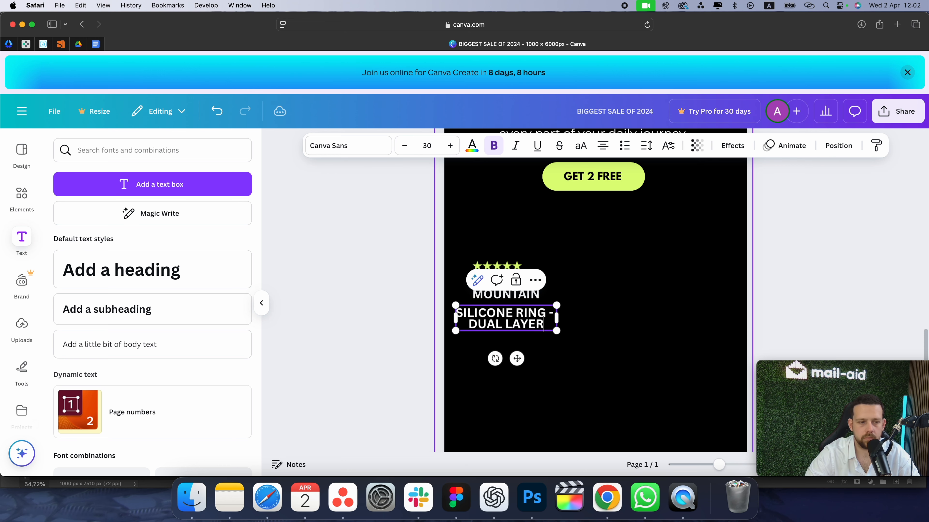
Step: Set ENGRAVED MOUNTAIN in League Spartan and the SILICONE RING - DUAL LAYER line in small Montserrat, left-aligned close beneath it
click(506, 294)
click(383, 156)
click(99, 324)
click(508, 332)
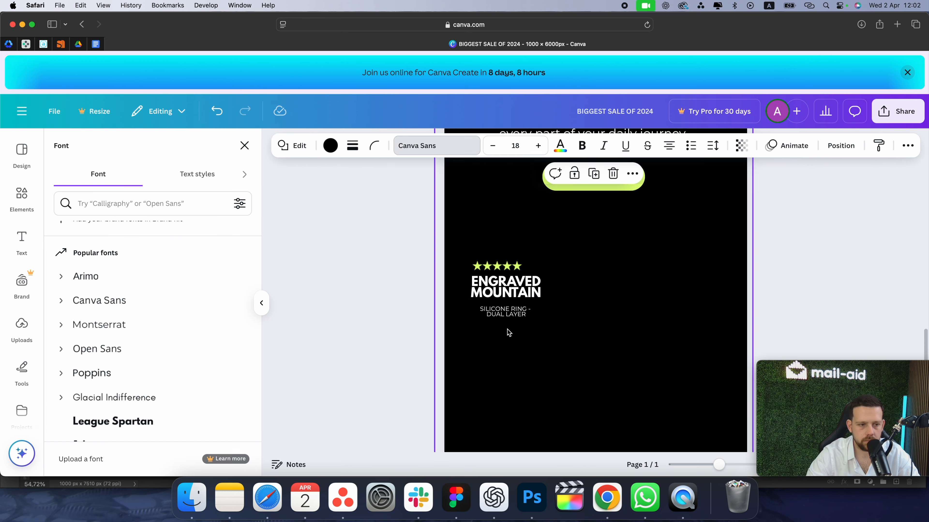
scroll(552, 332, down, 2)
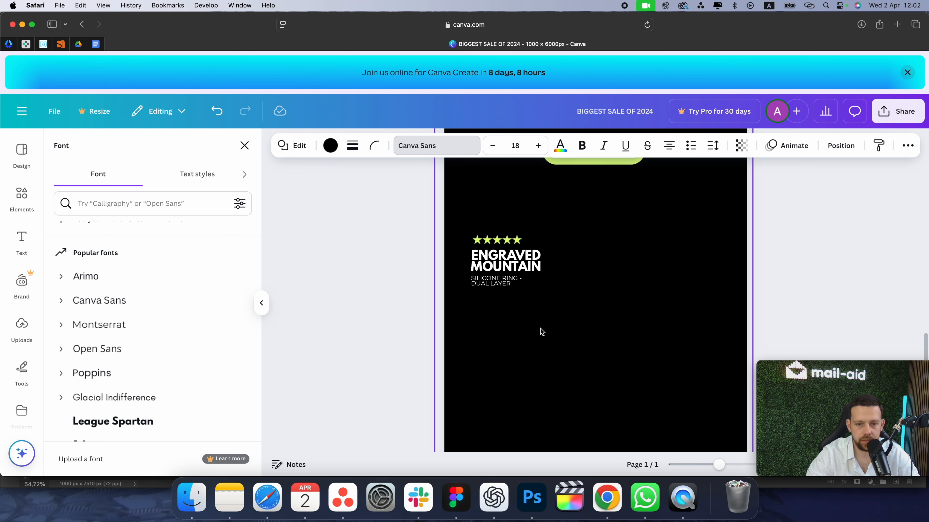
Step: Place a copy of the lime GET 2 FREE button below the product text and change its label to “SHOP NOW”
scroll(554, 313, up, 3)
click(592, 191)
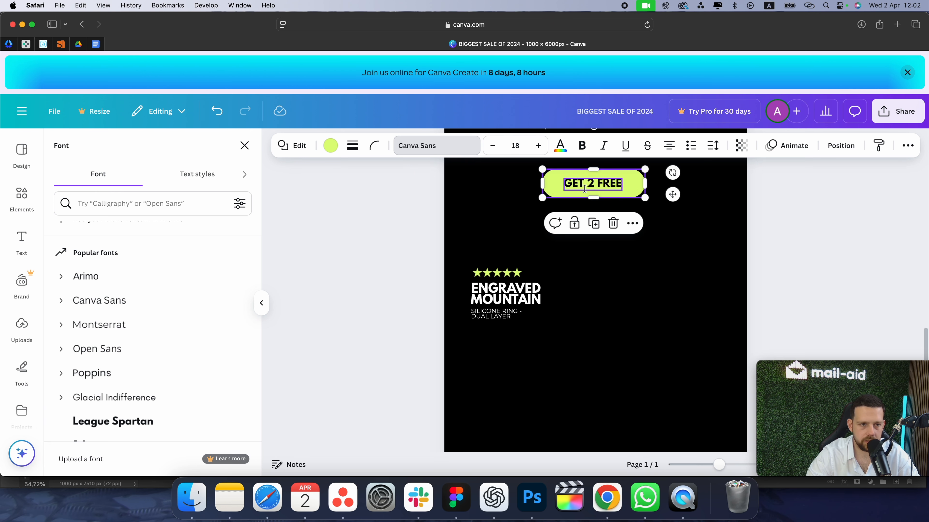
drag(592, 191, 504, 343)
click(536, 366)
double_click(536, 345)
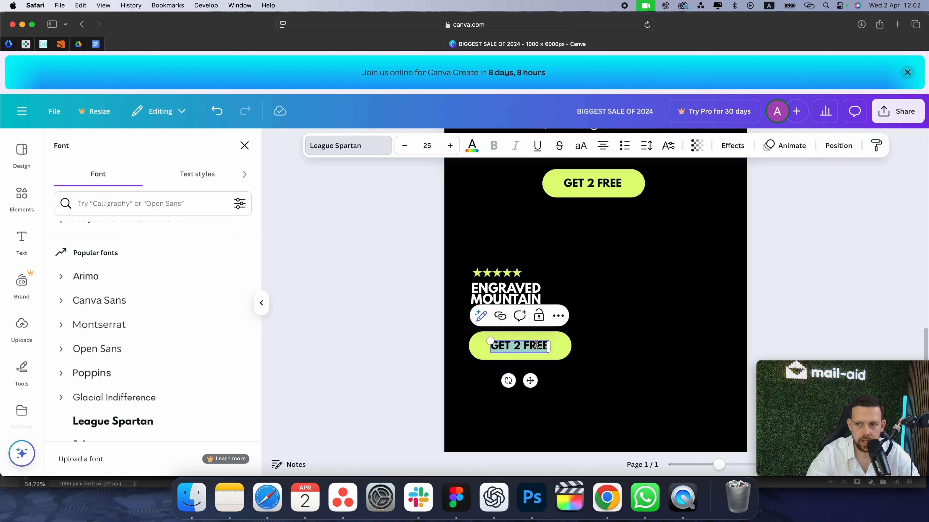
text(SHOP NOW)
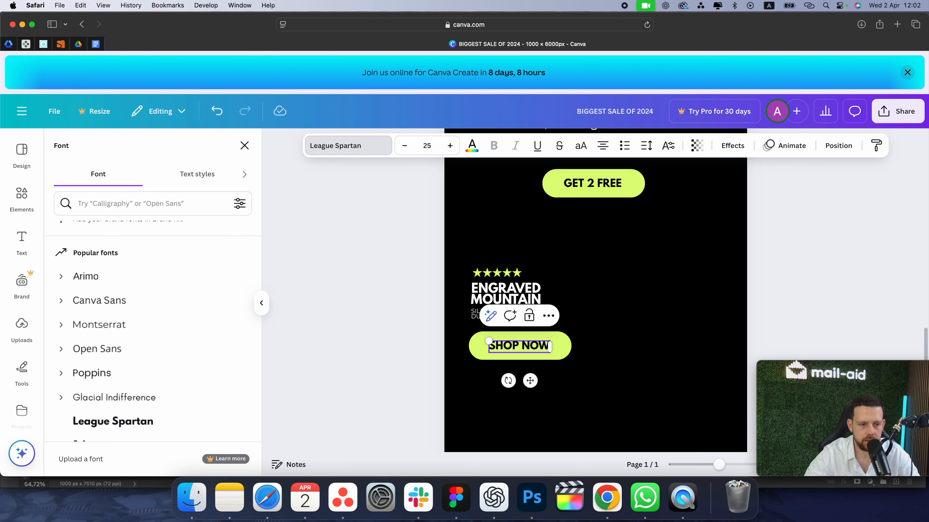
key(Escape)
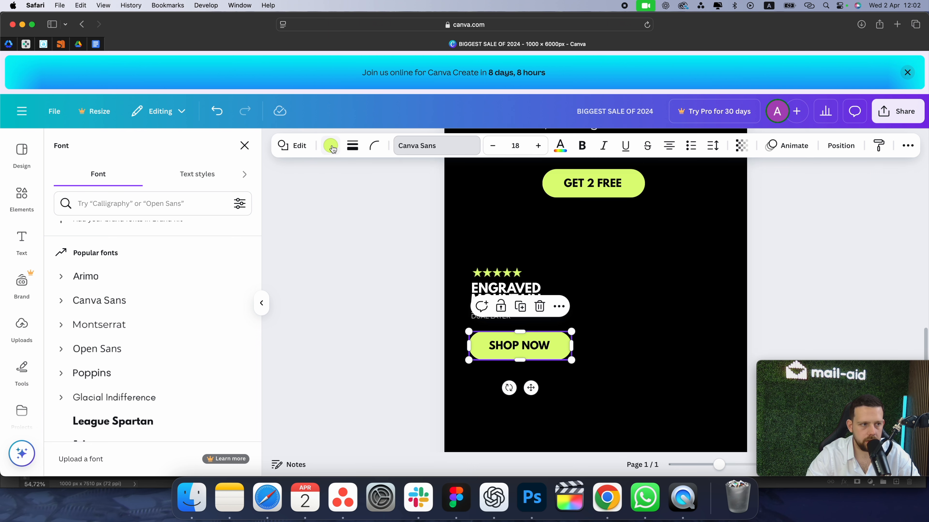
Step: Fill the SHOP NOW button with black and give it a solid lime border of weight 1
click(331, 148)
click(136, 237)
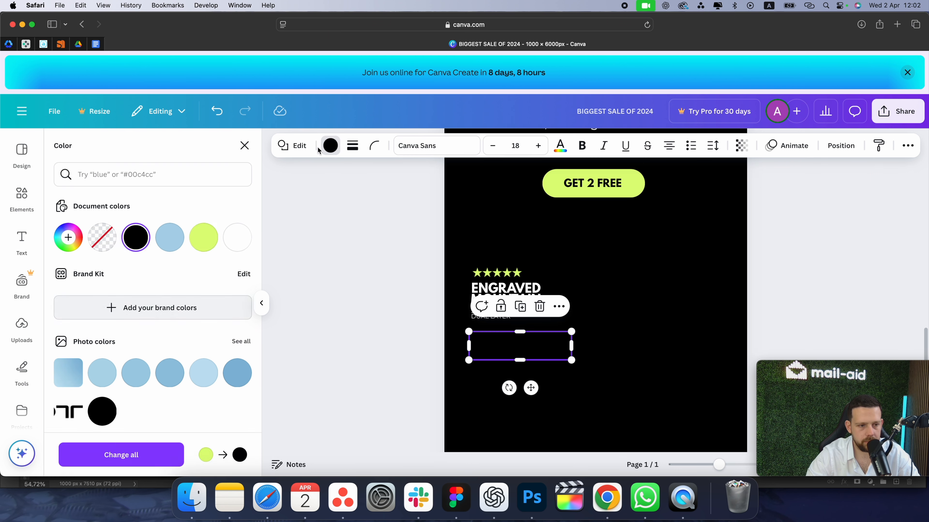
click(351, 145)
click(317, 189)
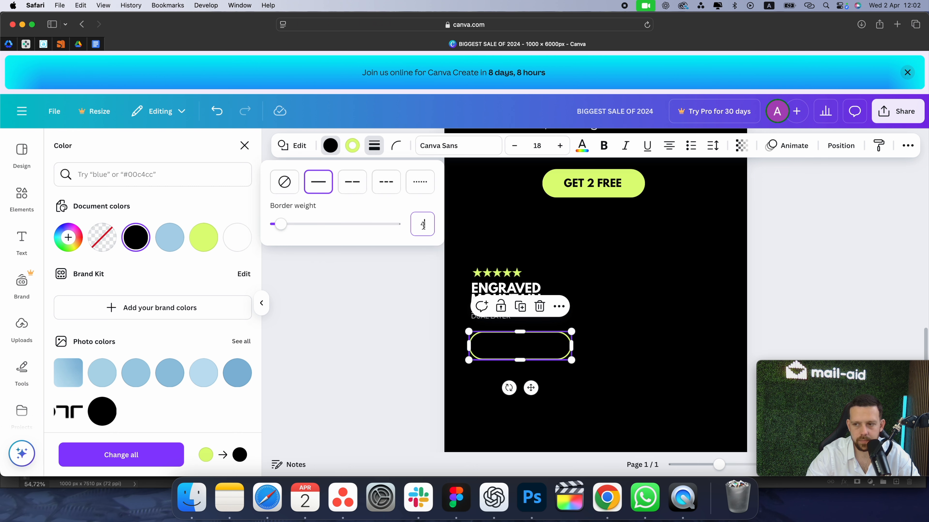
text(1)
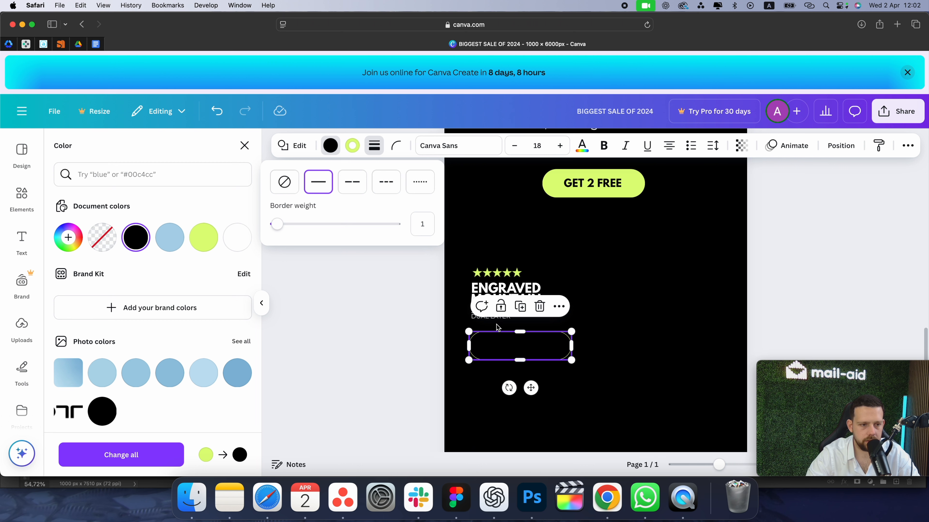
Step: Change the SHOP NOW label's text color to lime
double_click(517, 349)
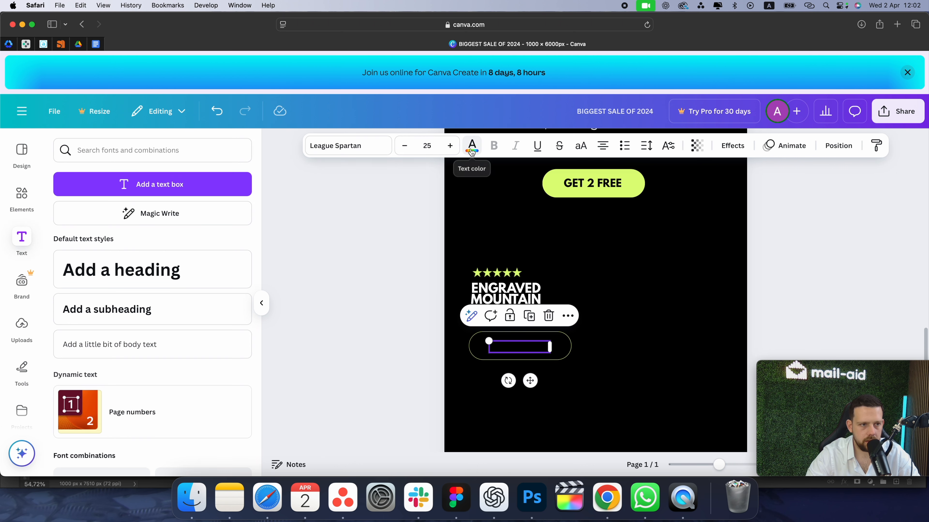
click(472, 145)
click(166, 248)
click(369, 384)
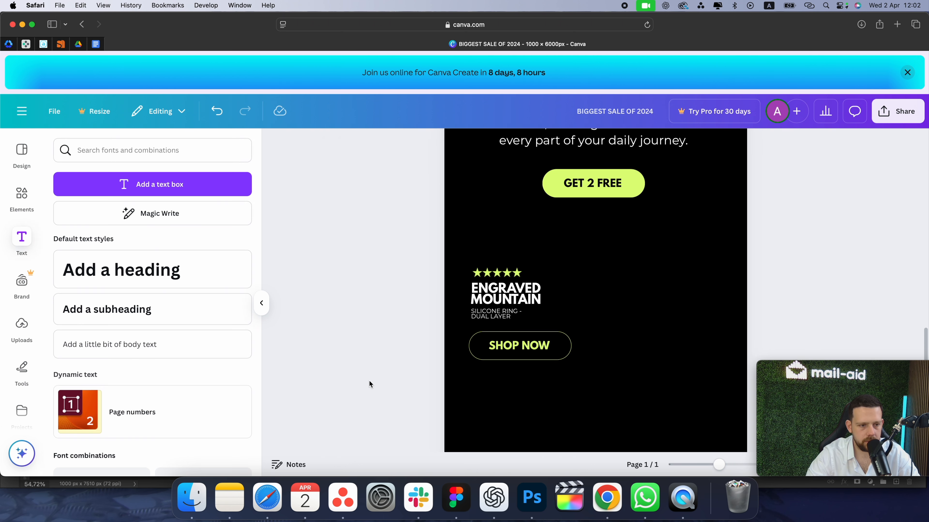
Step: Shrink the SHOP NOW button and reduce its label size to fit, keeping it aligned beneath the product text
click(557, 352)
drag(571, 359, 520, 343)
click(404, 146)
click(651, 336)
click(634, 352)
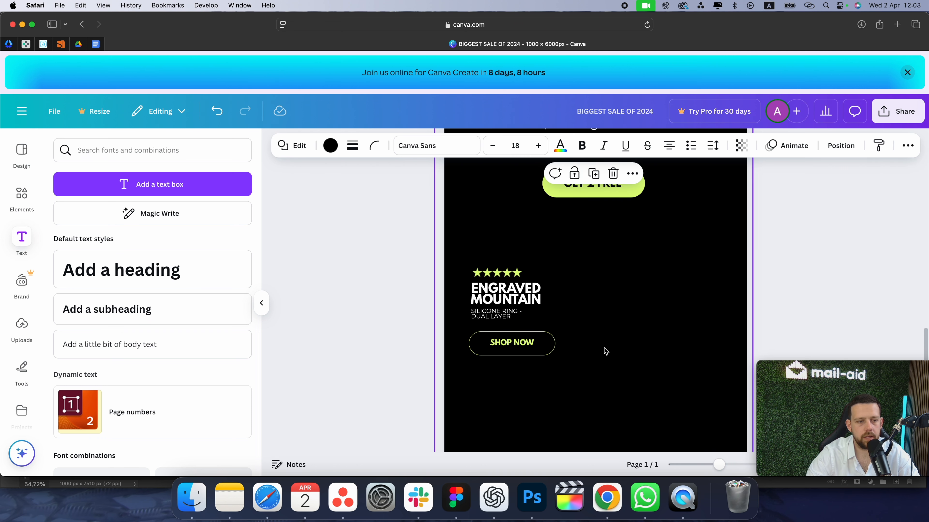
Step: Add the uploaded black-and-white mountain ring image and move it down to the empty black area below the product block
scroll(496, 325, down, 2)
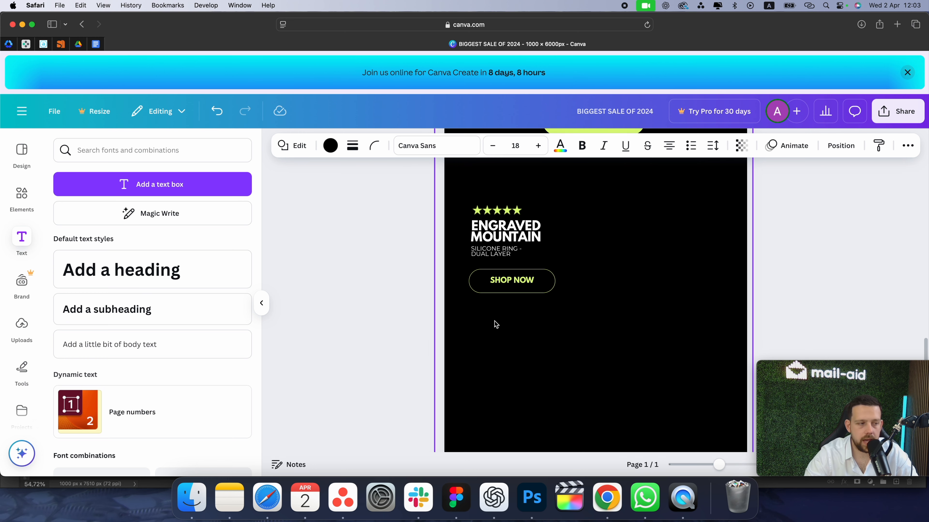
click(22, 323)
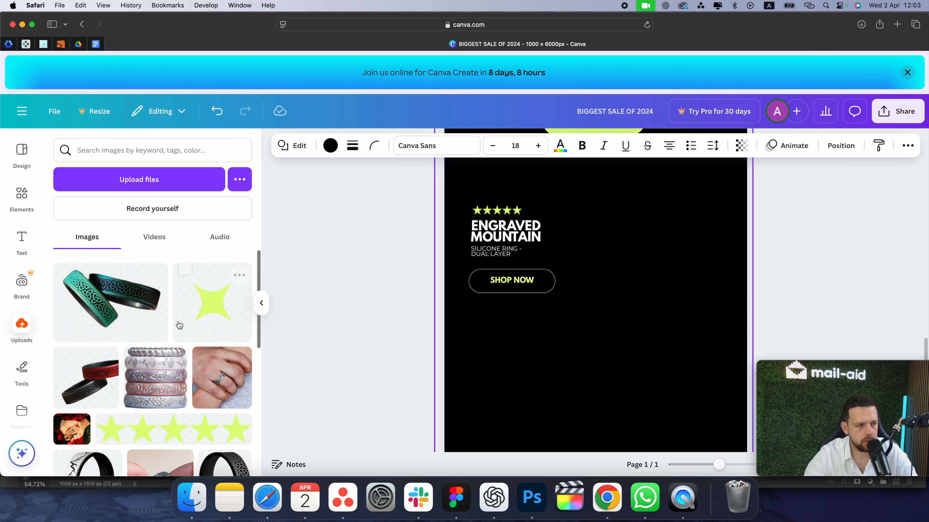
scroll(174, 319, down, 8)
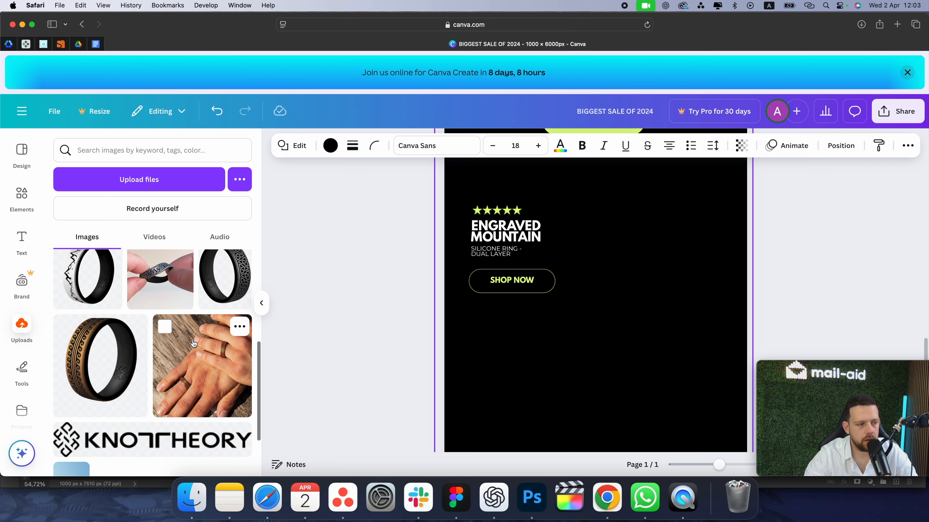
scroll(191, 340, up, 5)
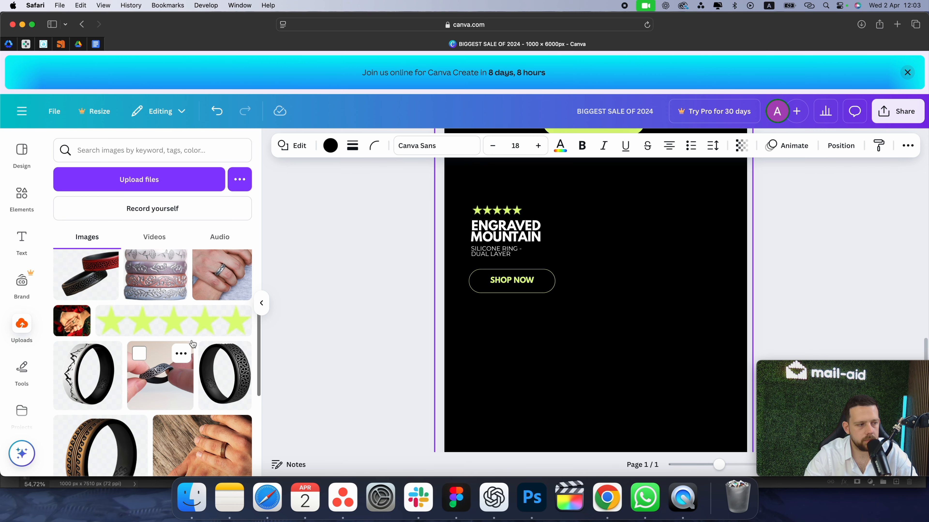
click(89, 395)
scroll(565, 325, down, 8)
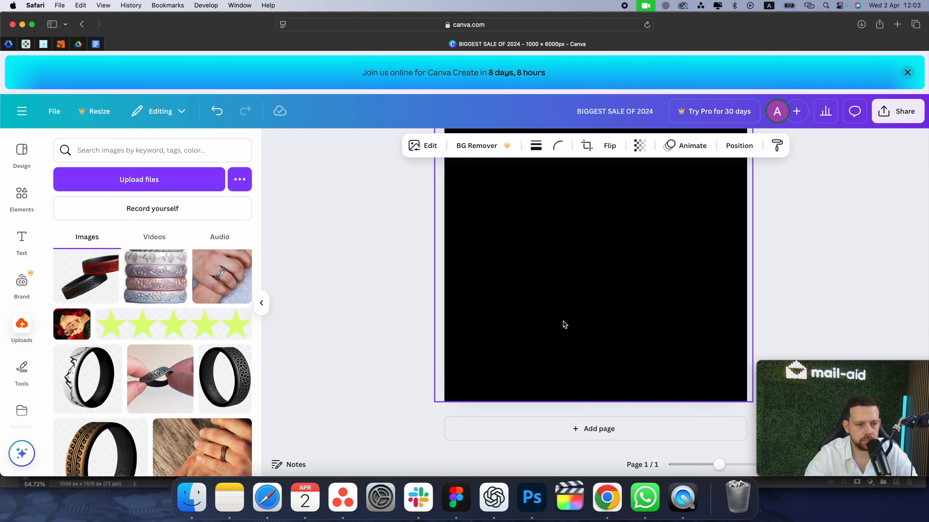
scroll(565, 325, up, 7)
key(super+minus)
key(super+minus)
scroll(596, 278, up, 2)
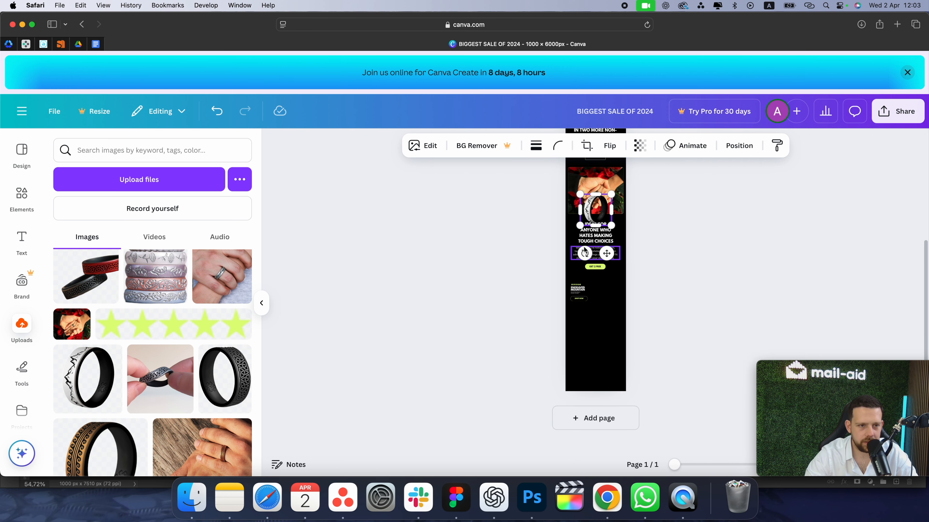
drag(599, 218, 585, 348)
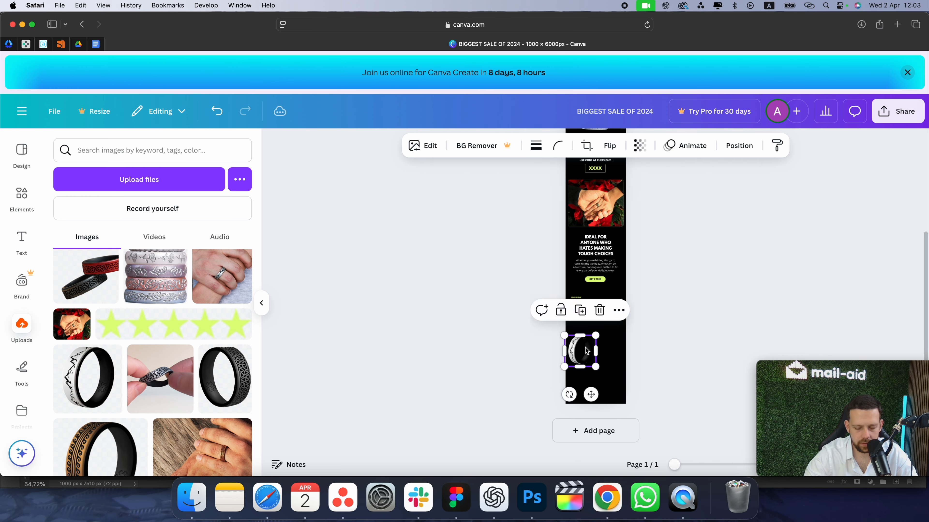
Step: Scale down the mountain ring image and position it a little below the SHOP NOW button
key(super+plus)
key(super+plus)
scroll(541, 357, down, 1)
drag(530, 400, 560, 330)
drag(626, 303, 579, 357)
key(super+z)
drag(627, 308, 536, 326)
click(645, 321)
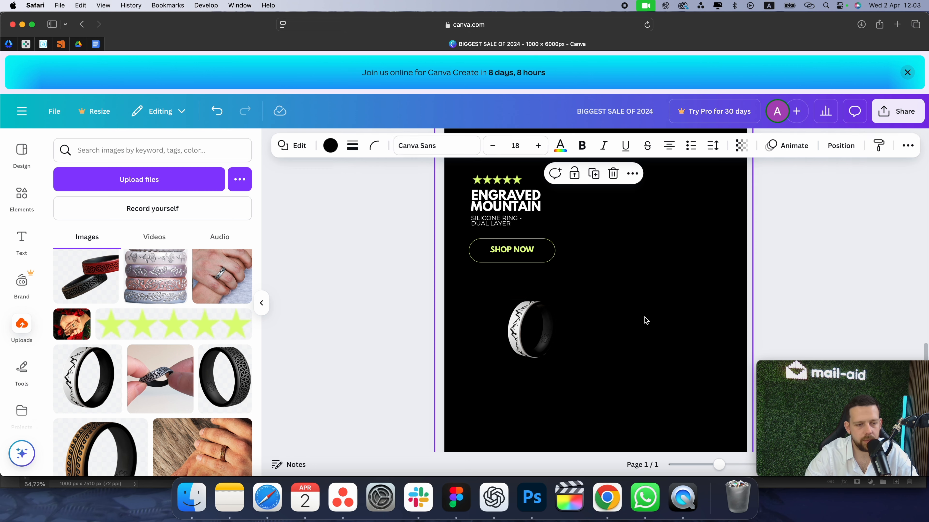
Step: Add a rounded square shape and move it down over the mountain ring, below the SHOP NOW button
click(16, 218)
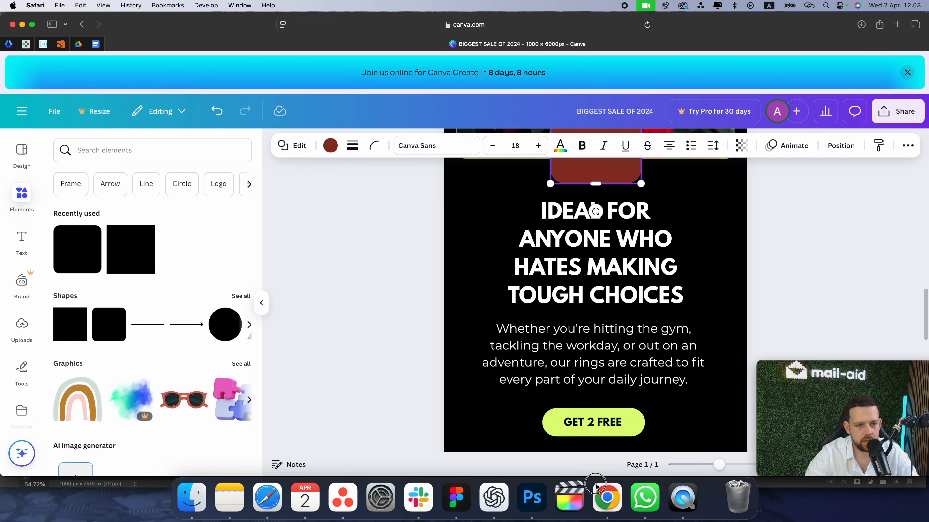
scroll(595, 293, down, 2)
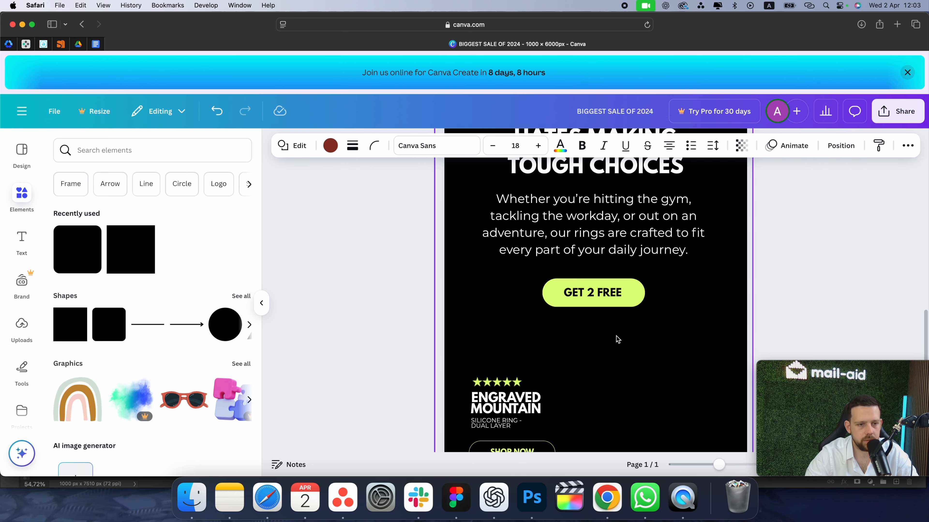
scroll(595, 256, up, 8)
click(704, 362)
click(607, 356)
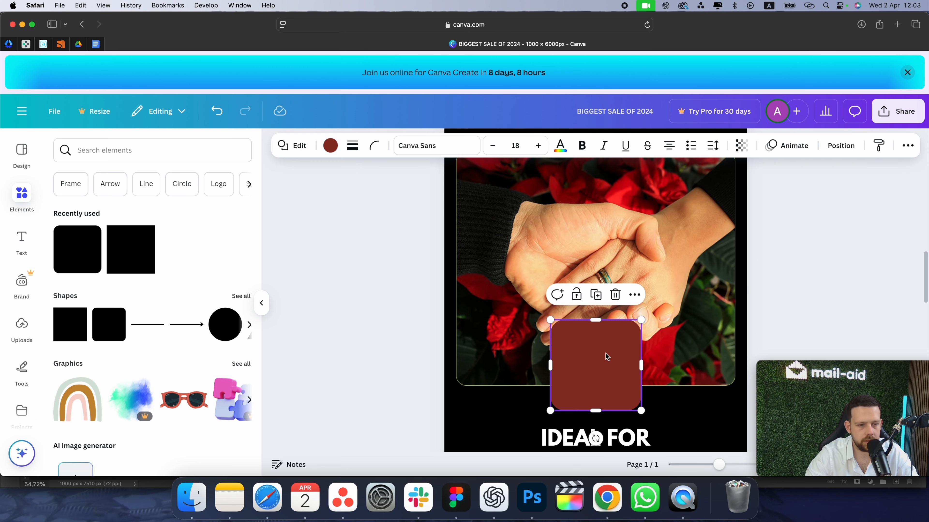
drag(607, 356, 533, 251)
scroll(599, 391, down, 15)
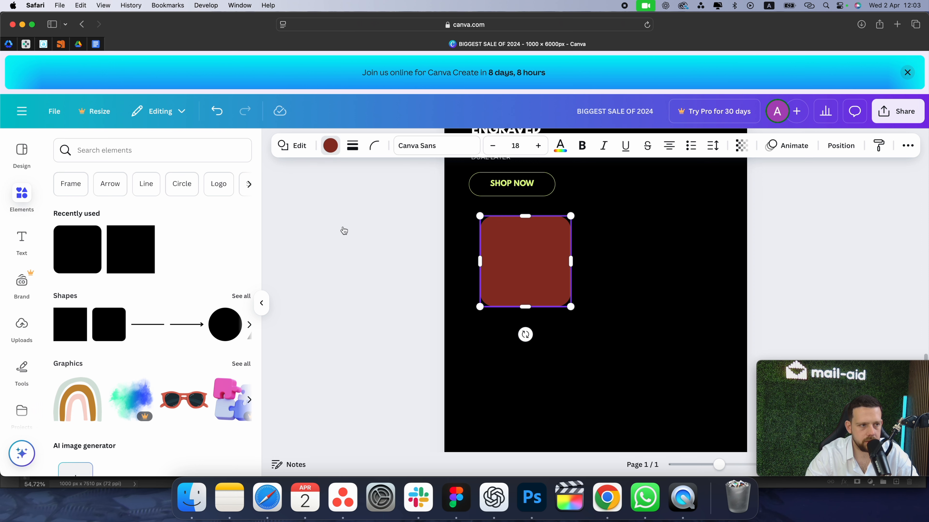
Step: Fill the rounded square with white and bring the mountain ring image in front of it in the layer order
click(62, 273)
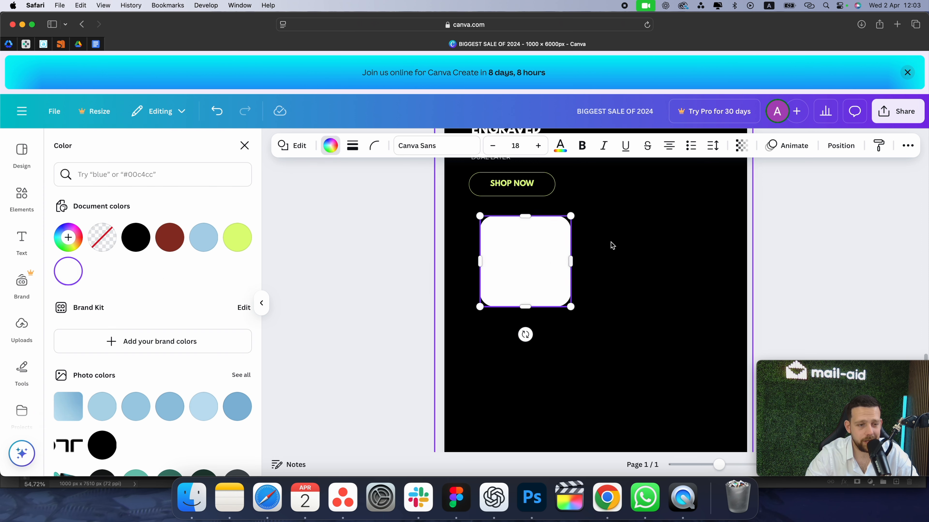
right_click(551, 263)
mouse_move(586, 264)
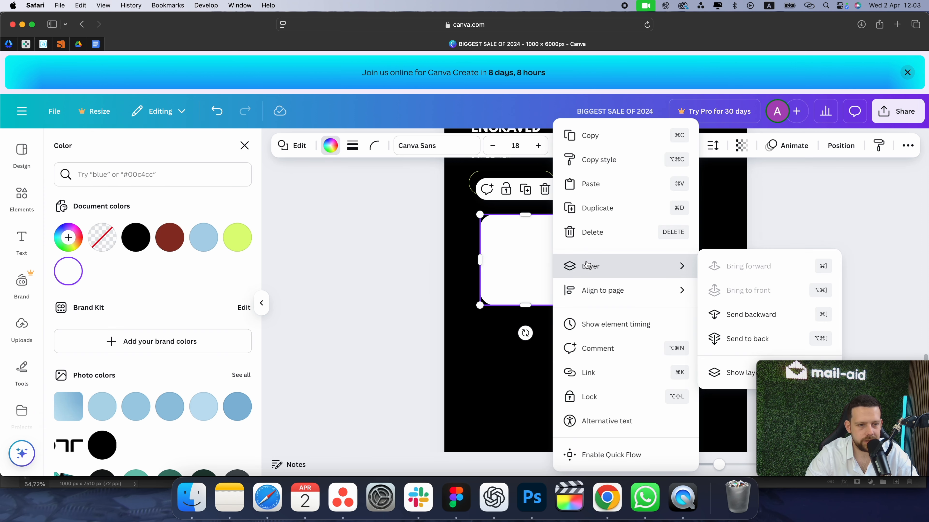
click(718, 377)
scroll(176, 290, down, 10)
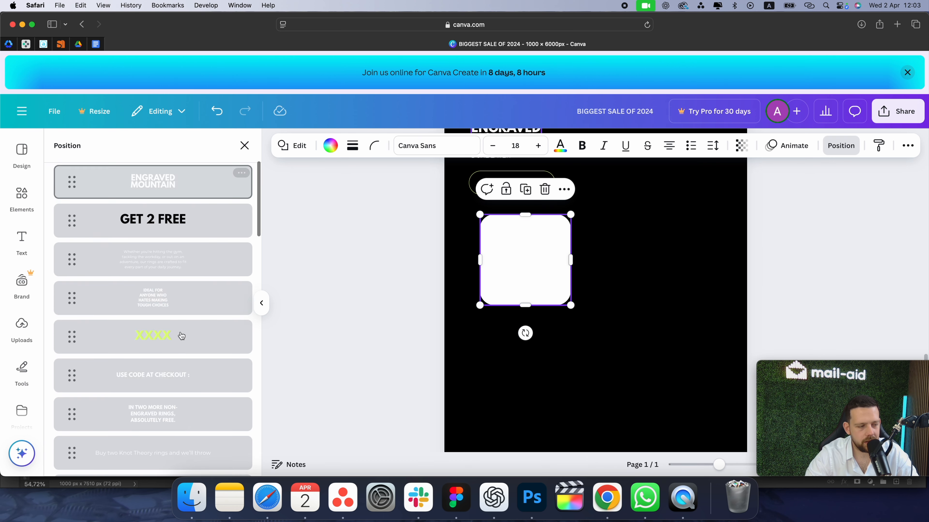
scroll(173, 285, up, 3)
drag(169, 256, 166, 217)
click(657, 286)
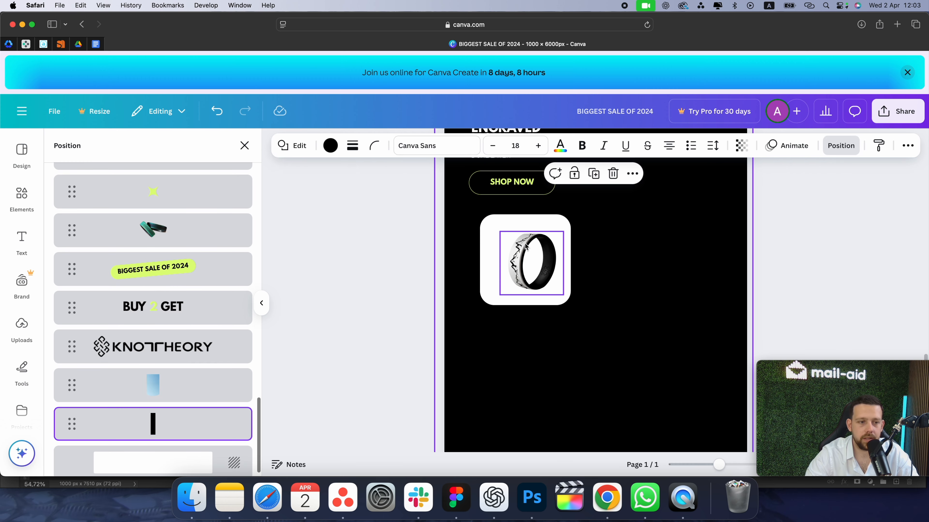
Step: Center the mountain ring image on the white rounded square
click(527, 255)
drag(527, 255, 517, 252)
click(726, 267)
scroll(664, 285, up, 3)
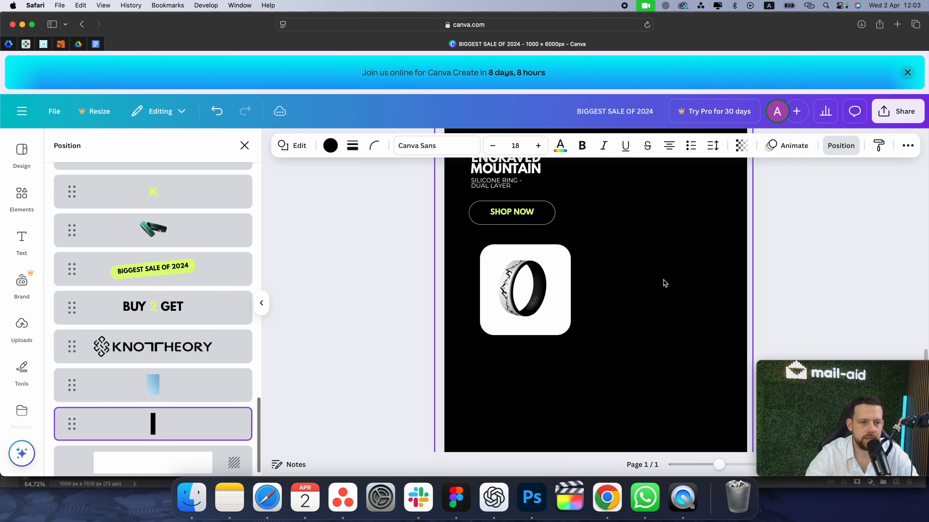
click(528, 307)
key(Right)
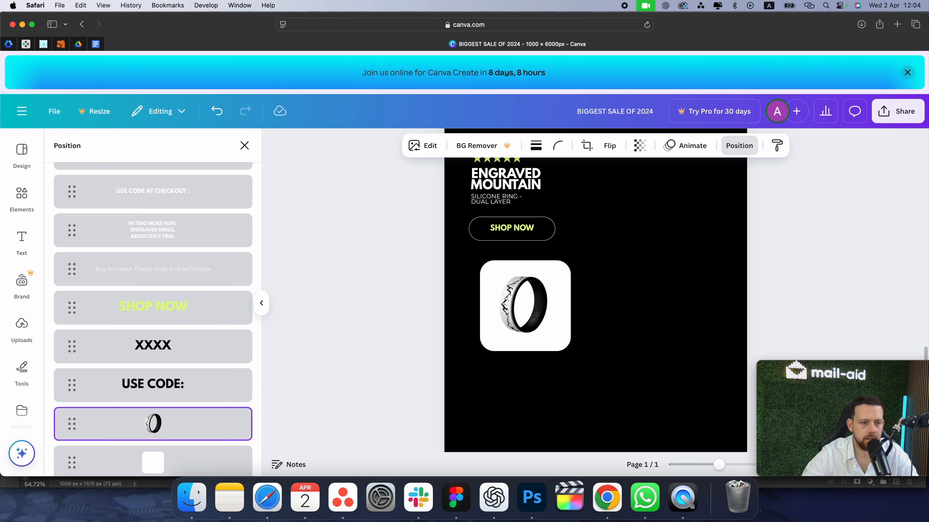
click(609, 309)
scroll(640, 300, up, 1)
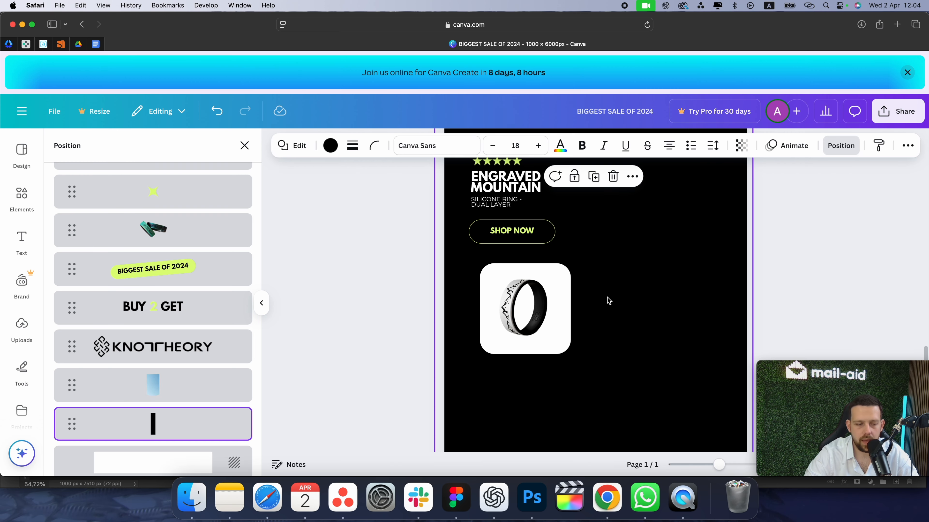
Step: Add the uploaded photo of a hand wearing the mountain ring against a grey-blue background to the design
click(23, 327)
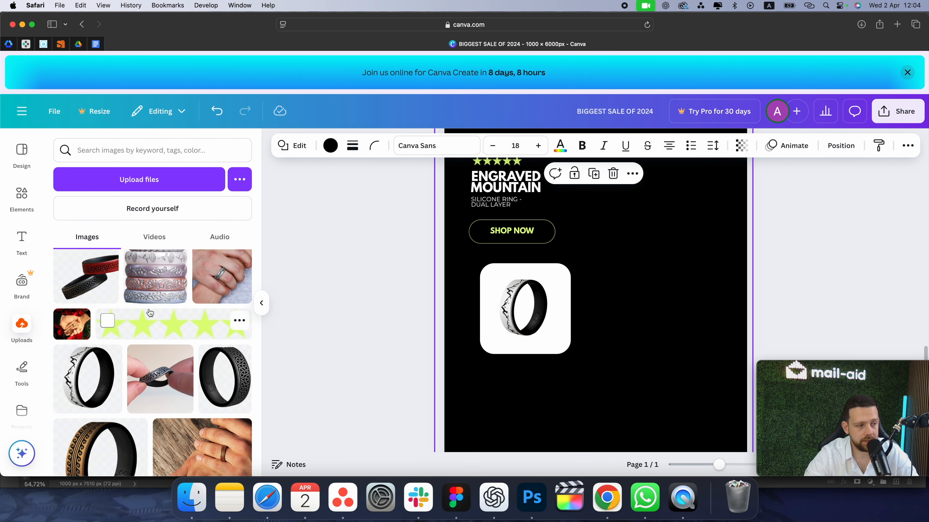
scroll(136, 319, down, 5)
scroll(136, 319, up, 3)
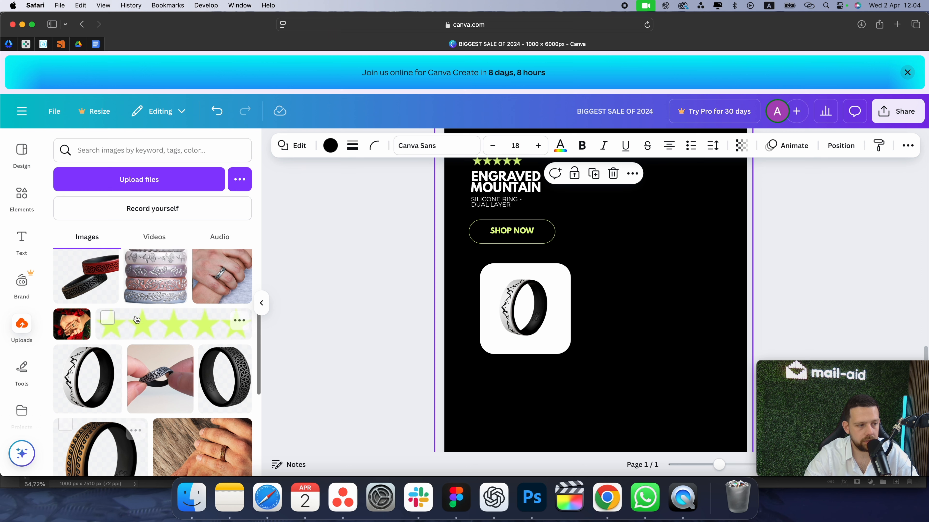
scroll(137, 320, up, 3)
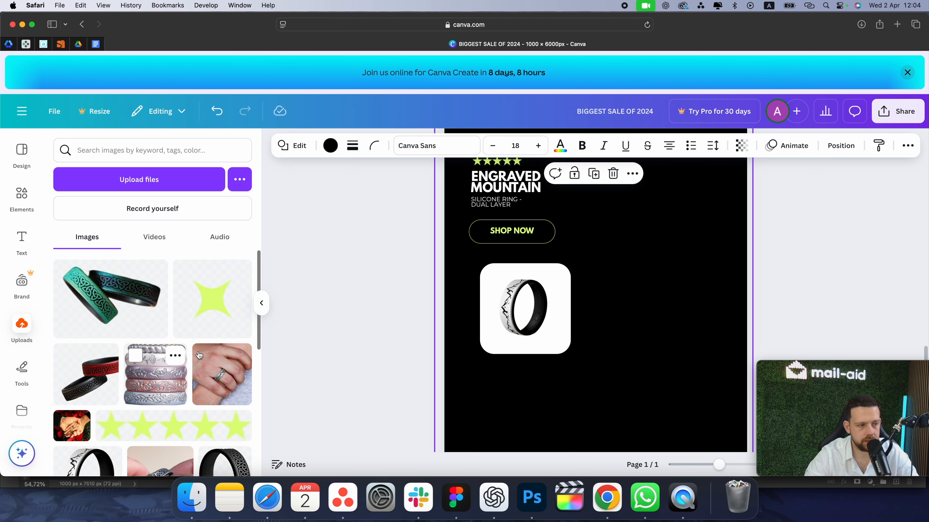
scroll(205, 354, down, 7)
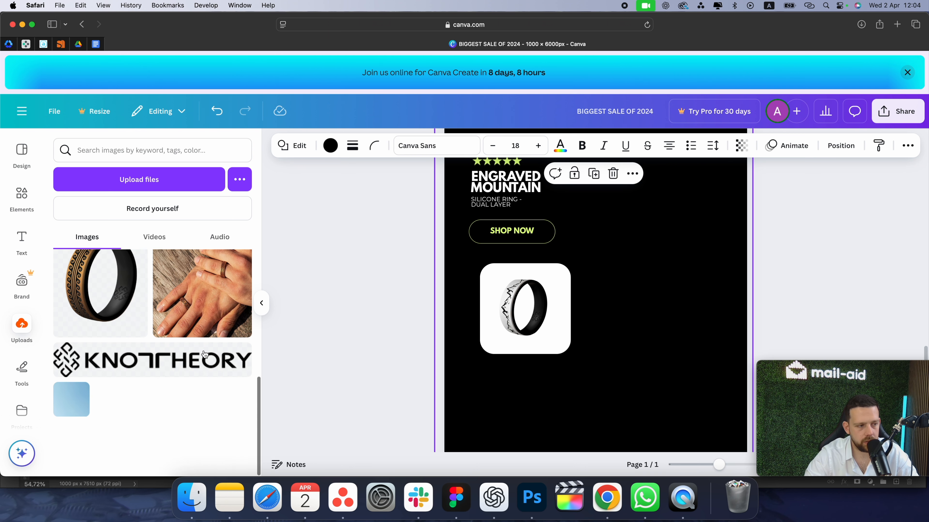
scroll(204, 354, up, 4)
scroll(204, 354, up, 3)
click(594, 341)
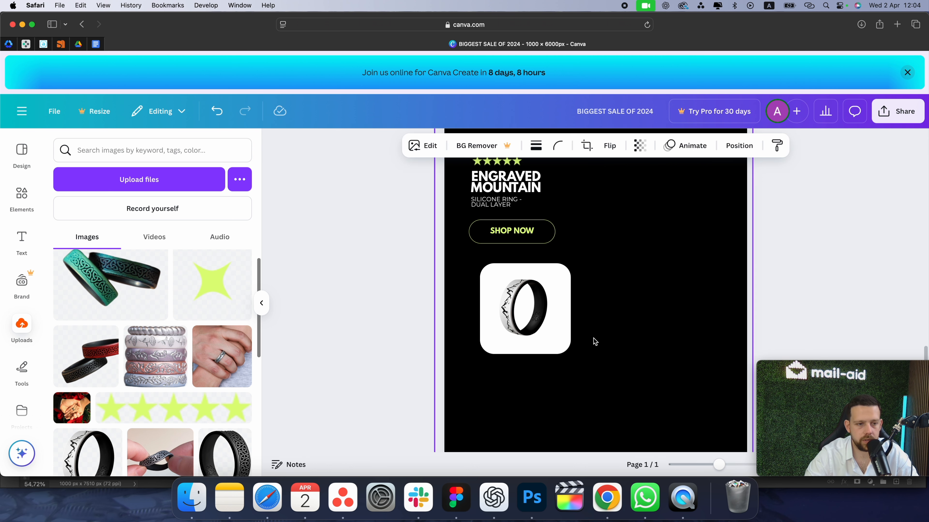
Step: Move the hand photo down to the right of the Engraved Mountain text, with its upper edge level with the stars
key(super+minus)
scroll(554, 239, up, 6)
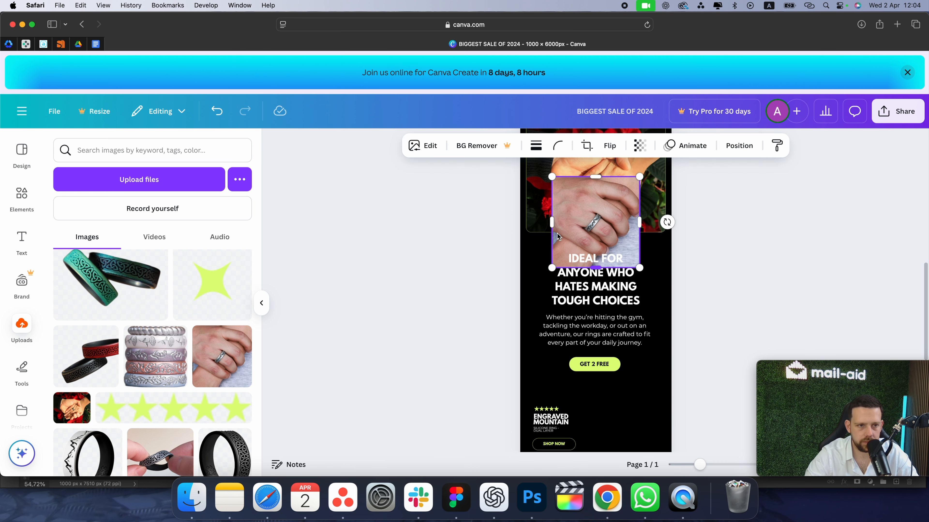
scroll(613, 314, down, 4)
drag(605, 236, 625, 317)
scroll(622, 321, down, 1)
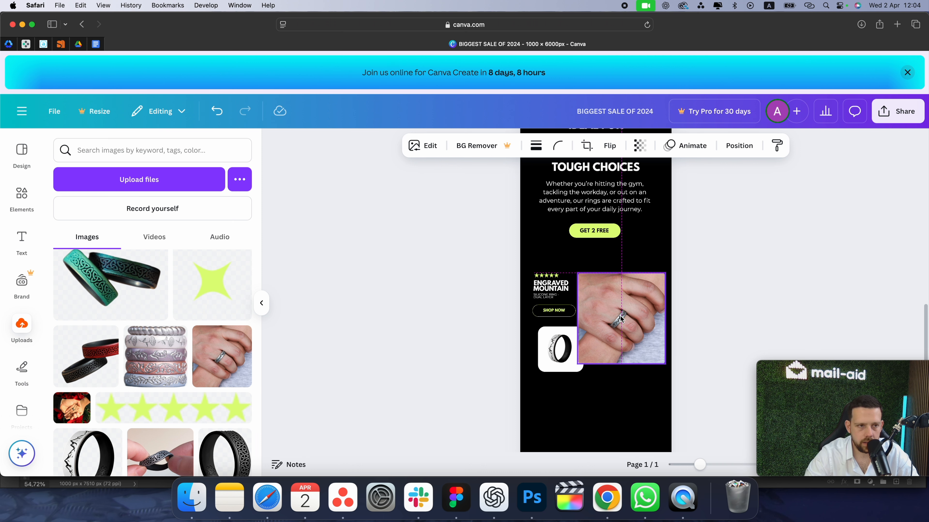
Step: Round the hand photo's corners to about 19 and nudge the photo slightly up beside the product text
click(558, 145)
drag(497, 198, 517, 197)
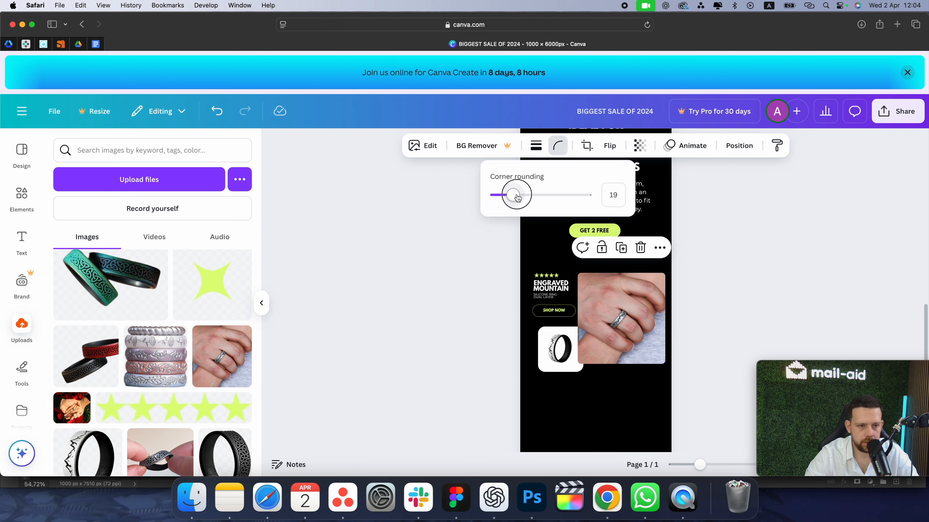
click(774, 322)
click(694, 359)
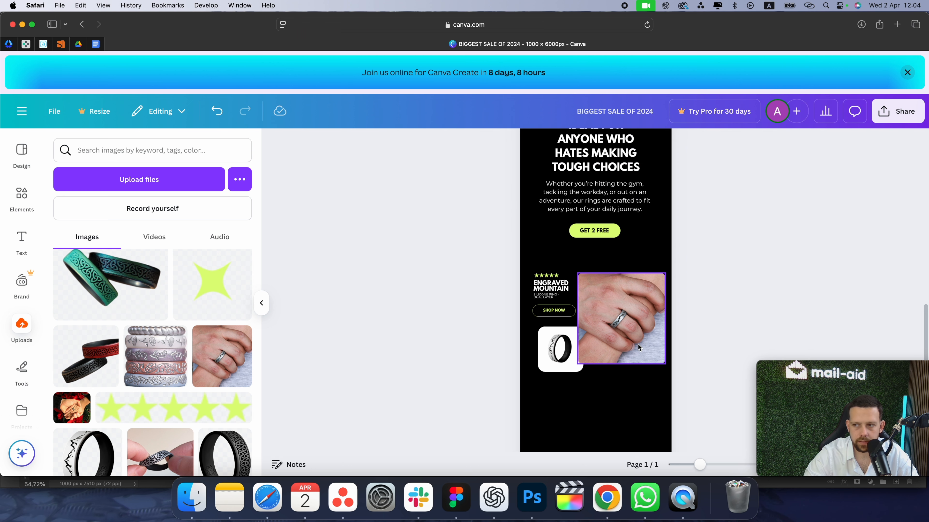
scroll(638, 346, up, 3)
drag(637, 328, 639, 322)
scroll(639, 322, down, 3)
Step: Bring the white rounded square and the mountain ring image in front of the hand photo in the layer order
click(486, 367)
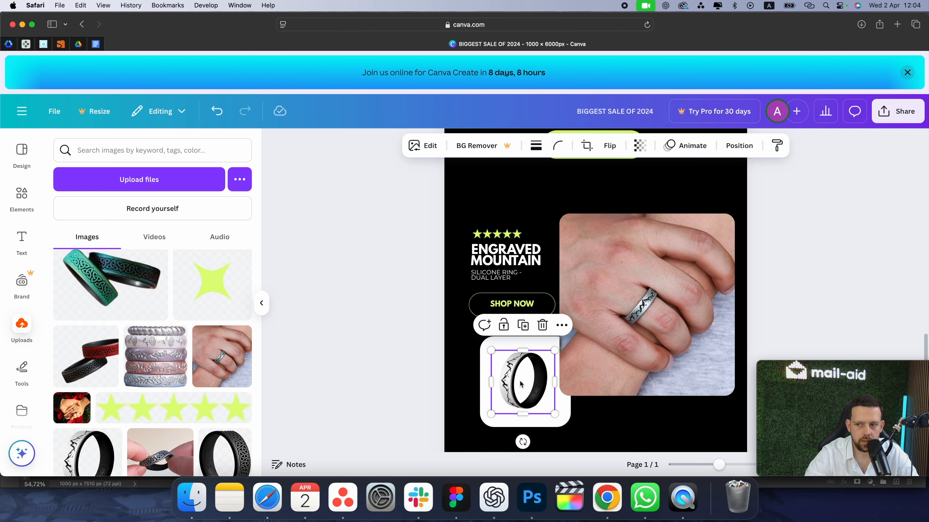
right_click(484, 367)
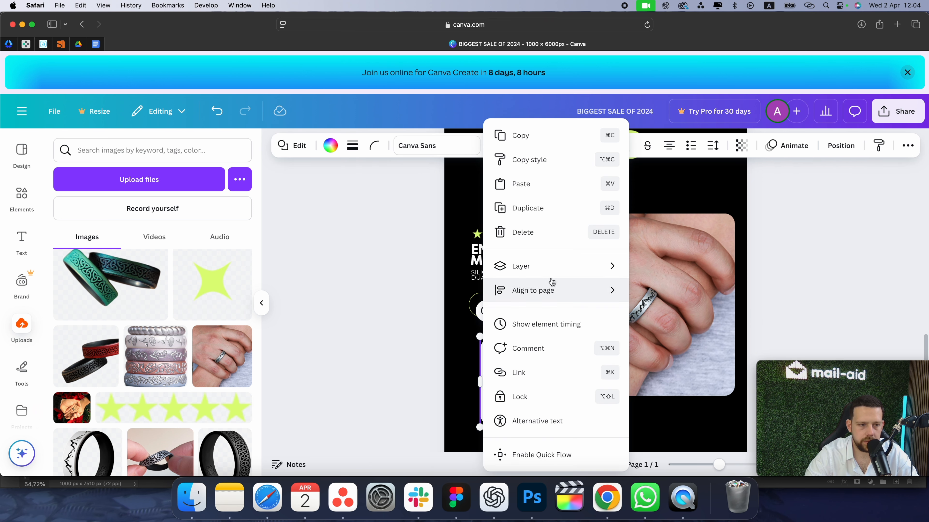
mouse_move(607, 290)
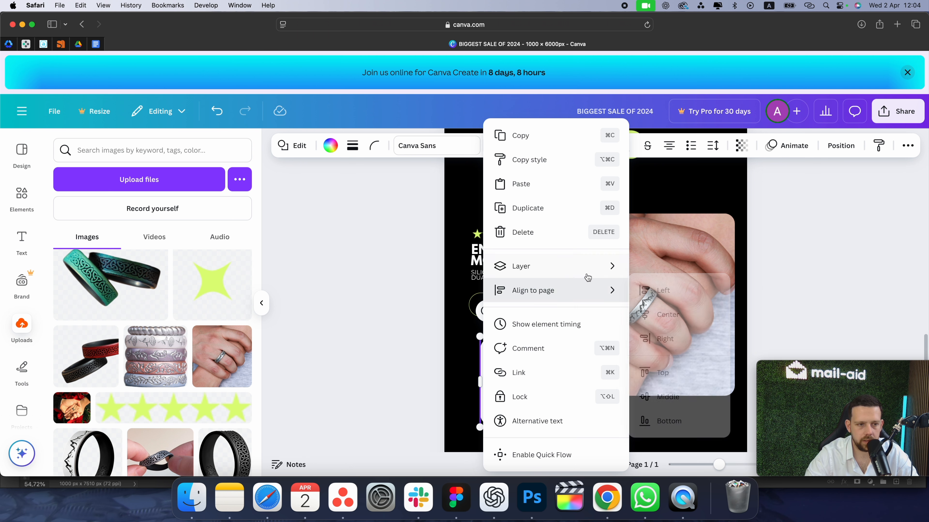
mouse_move(607, 266)
click(672, 373)
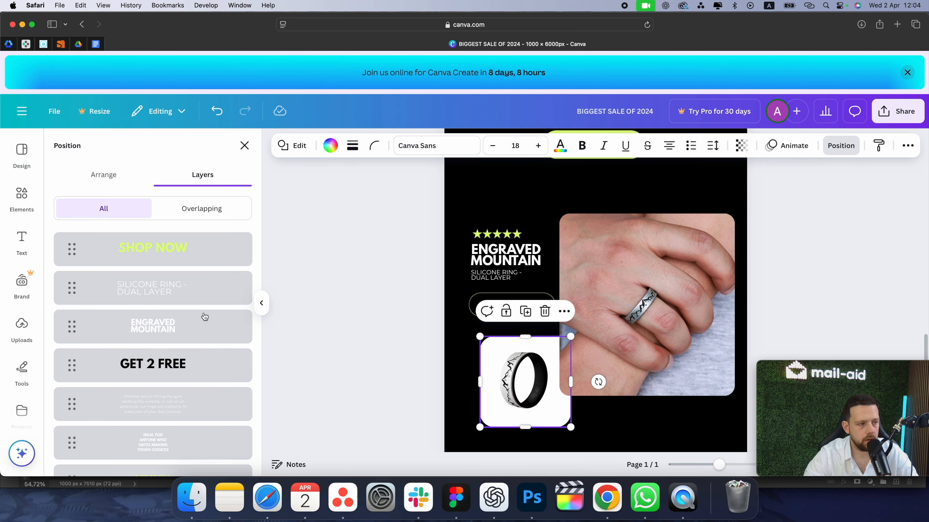
scroll(191, 367, down, 5)
scroll(190, 367, down, 3)
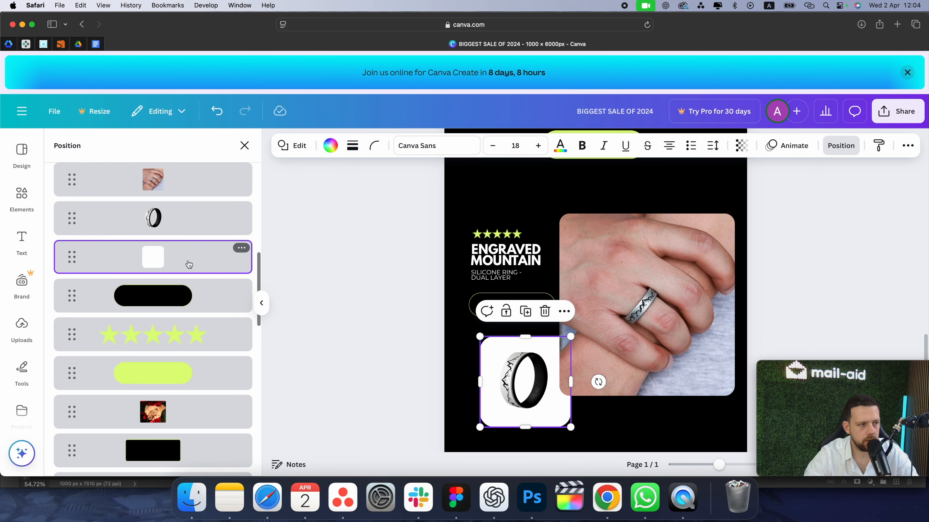
scroll(186, 263, up, 1)
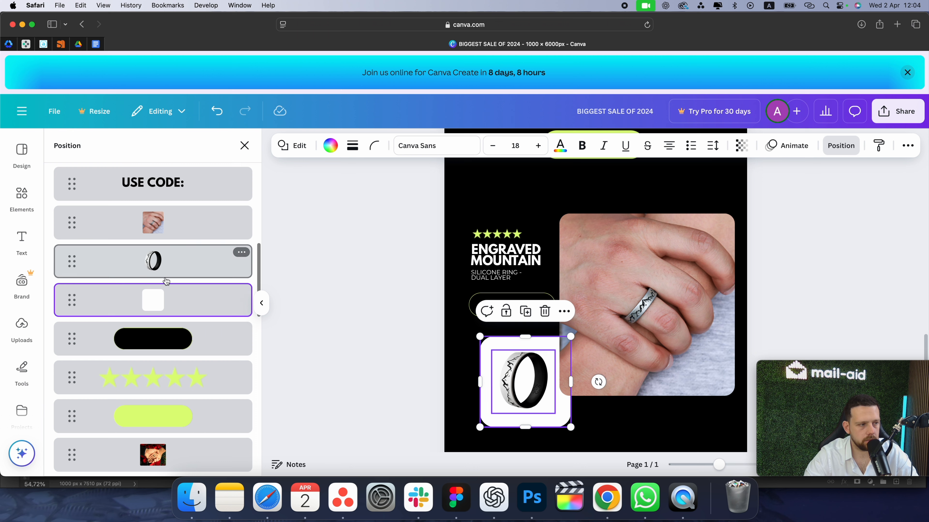
drag(157, 298, 156, 222)
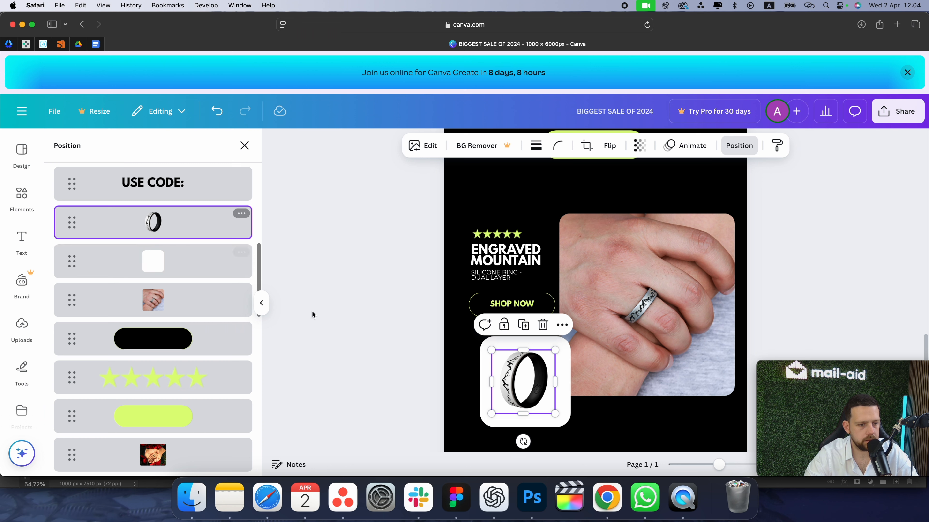
click(783, 278)
click(819, 281)
Step: Shift the hand photo, the white square and the ring image together slightly to the left on the page
key(super+minus)
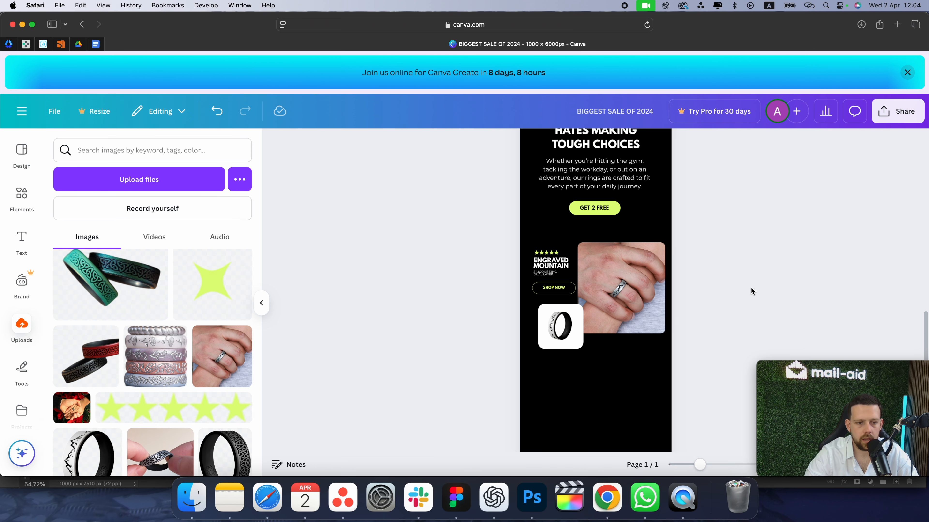
click(614, 319)
shift+click(559, 334)
drag(596, 324, 611, 324)
key(super+z)
shift+click(539, 332)
click(716, 322)
key(super+plus)
Step: Move the SHOP NOW button and its label left, clear of the hand photo
click(516, 315)
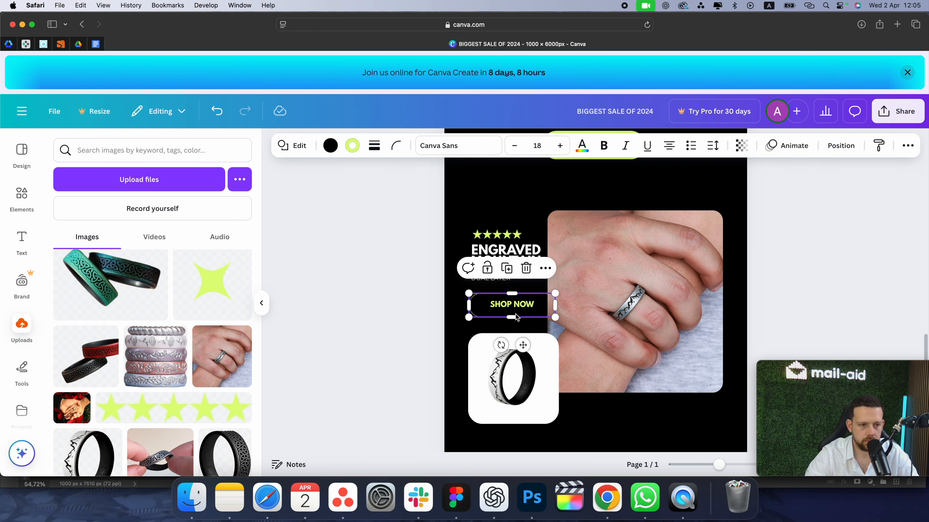
shift+click(508, 310)
drag(508, 311, 490, 314)
Step: Move the stars, the ENGRAVED MOUNTAIN title and its subtitle left to line up with the SHOP NOW button
click(507, 289)
click(502, 276)
shift+click(508, 256)
shift+click(507, 237)
drag(507, 240, 492, 240)
click(374, 316)
key(super+minus)
key(super+minus)
key(super+plus)
key(super+plus)
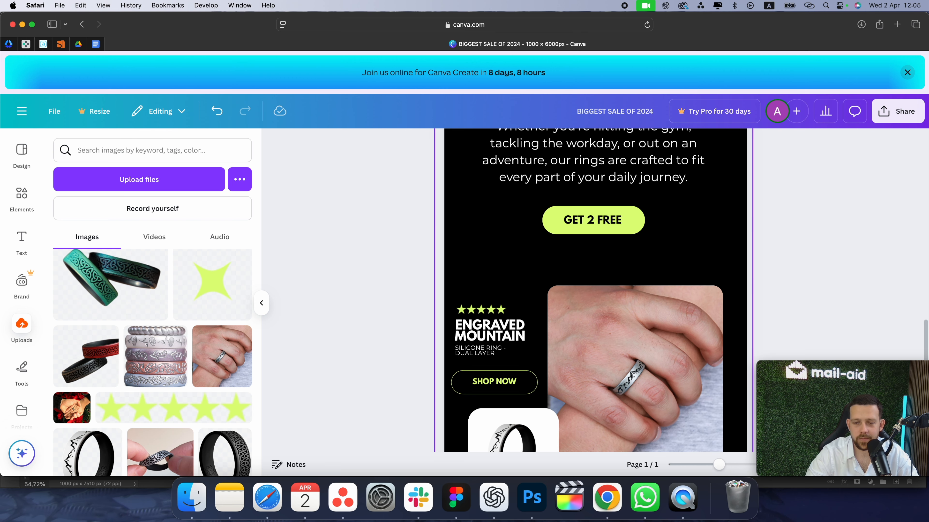
Step: Group all elements of the Engraved Mountain product block, including stars, texts, button, ring card and hand photo
scroll(620, 304, down, 5)
key(super+minus)
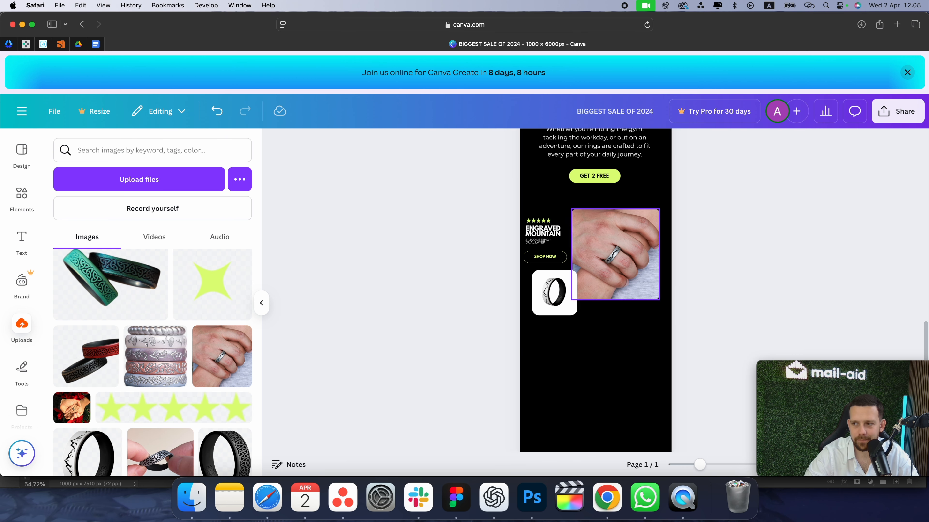
scroll(746, 267, down, 2)
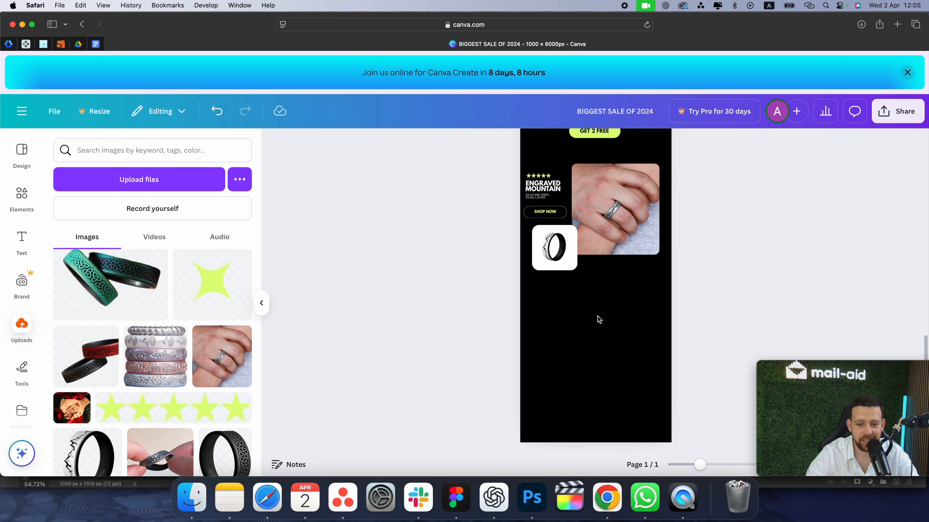
scroll(695, 283, up, 2)
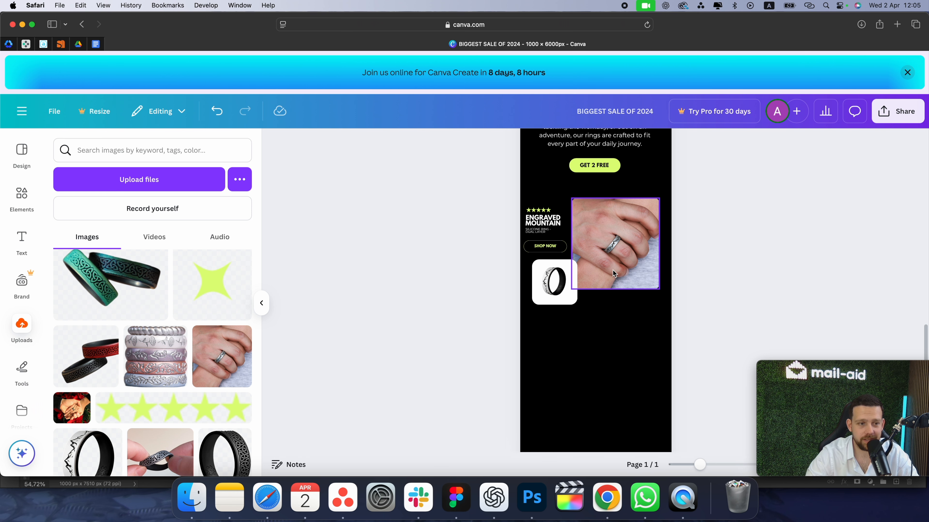
click(615, 286)
click(640, 262)
shift+click(547, 301)
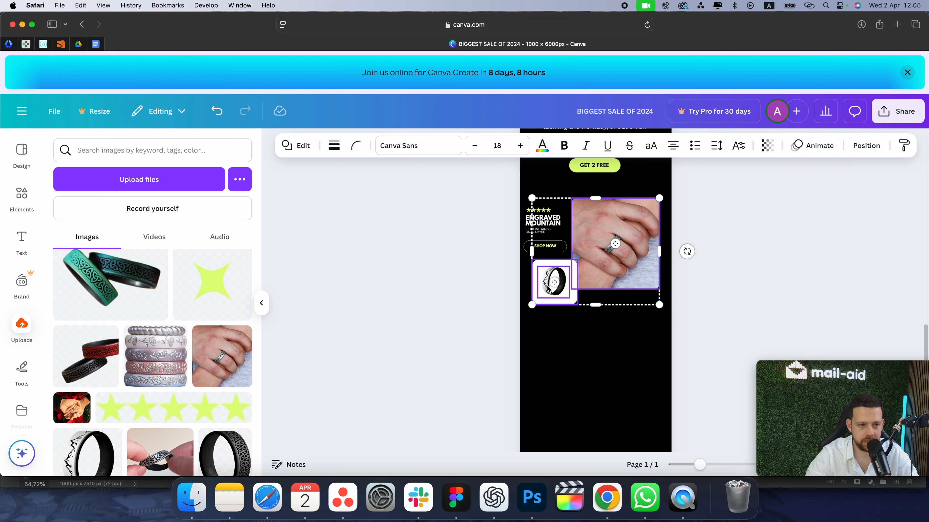
shift+click(560, 251)
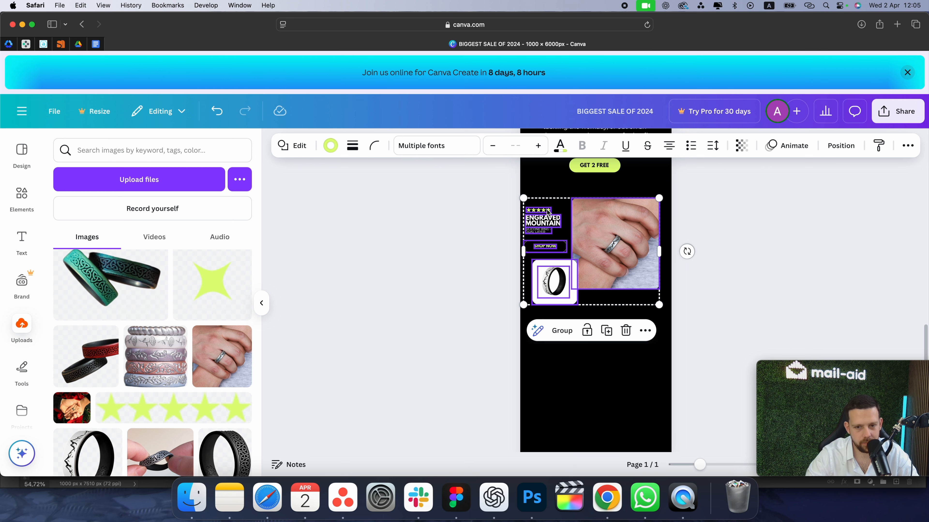
key(super+g)
click(689, 271)
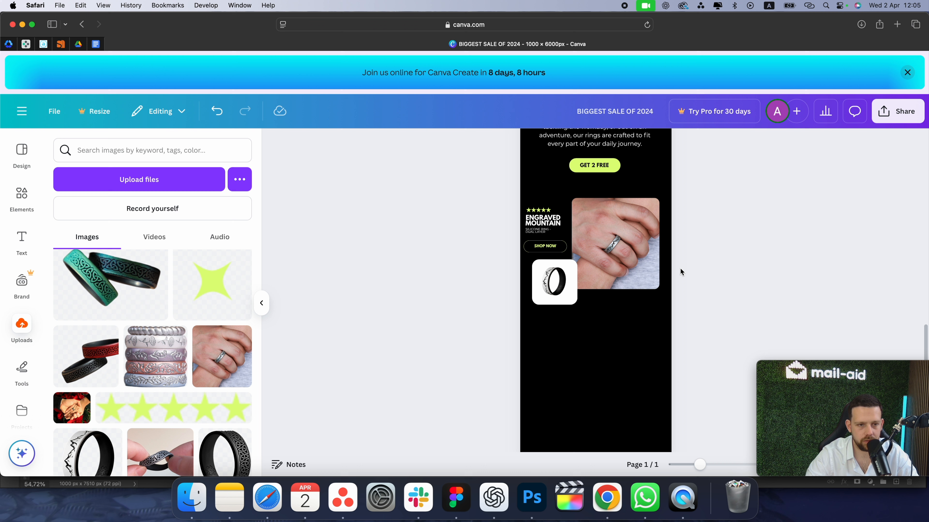
Step: Make a copy of the grouped product block and place it directly below the original
click(641, 275)
key(super+v)
drag(629, 281, 631, 400)
Step: Paste another copy of the product block, try placing it at the page's lower end, and undo that move
scroll(631, 384, down, 2)
key(super+v)
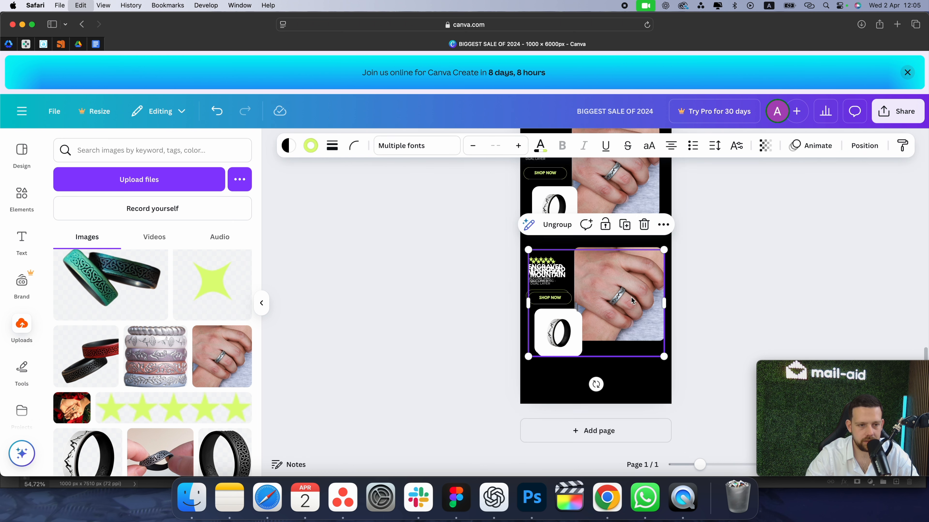
drag(610, 274, 608, 389)
click(719, 339)
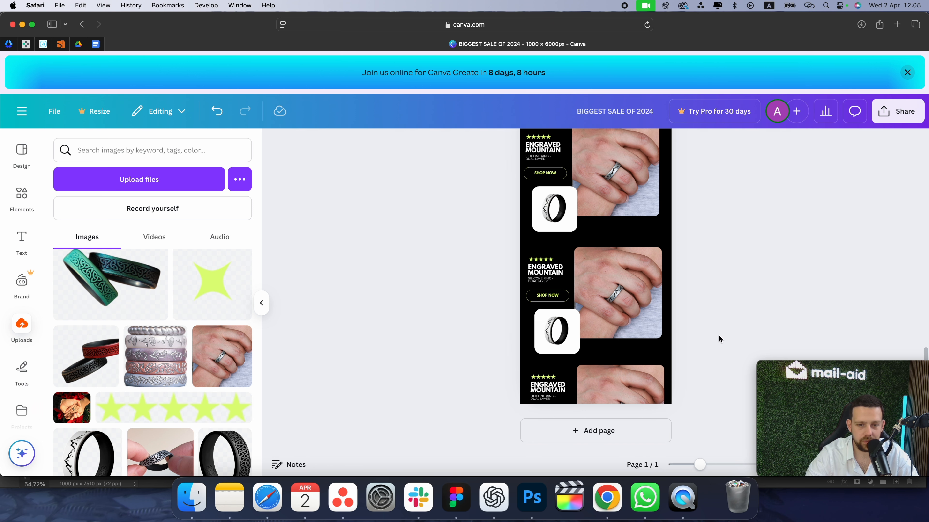
key(super+z)
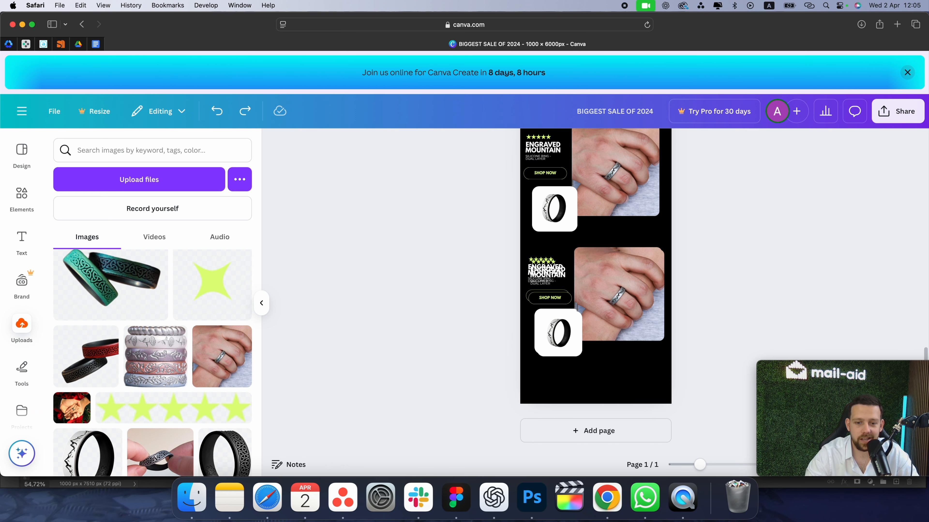
Step: Undo the extra product block copy and replace the lower block's hand photo with the photo of fingers holding a ring
key(super+z)
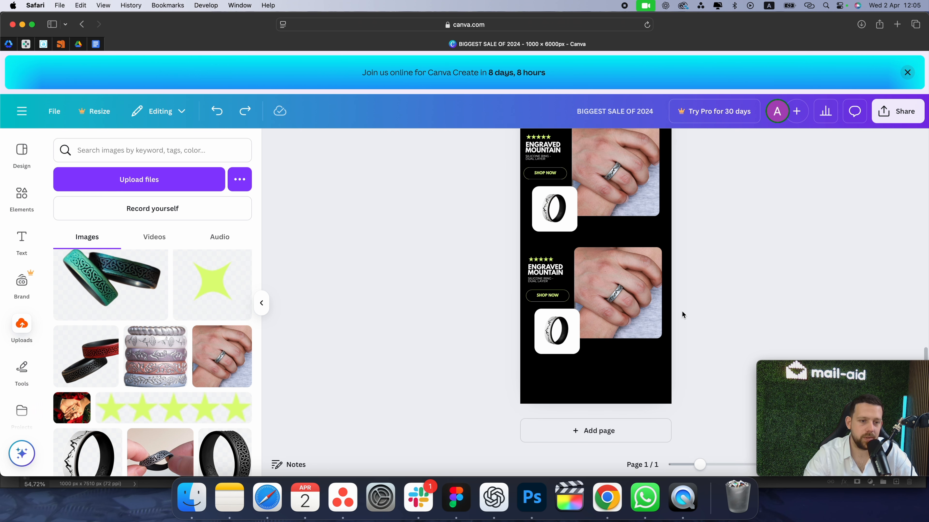
scroll(618, 330, up, 2)
scroll(581, 374, down, 5)
scroll(581, 373, up, 5)
double_click(618, 360)
click(487, 316)
click(21, 329)
drag(160, 454, 509, 360)
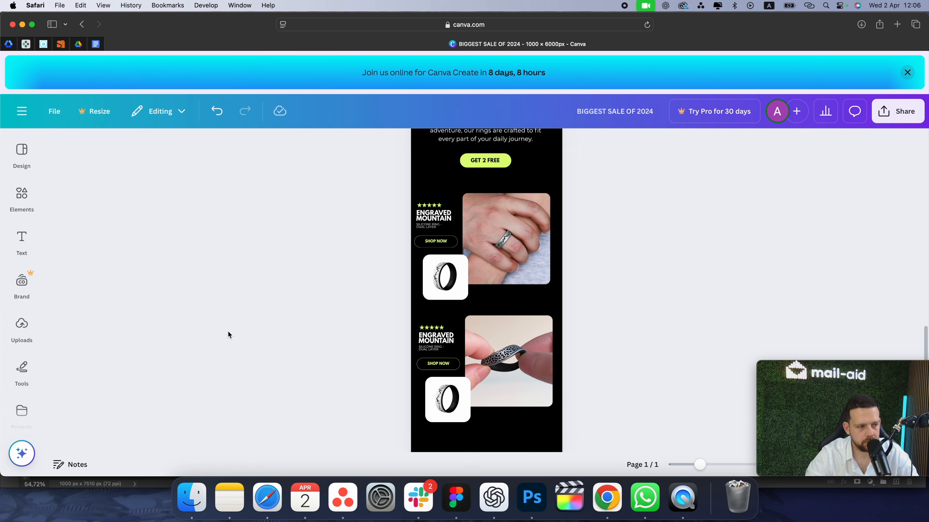
Step: Replace the ring picture in the lower block's white card with the black patterned ring image
click(22, 330)
drag(225, 326, 556, 406)
scroll(556, 406, up, 5)
double_click(517, 346)
click(201, 455)
click(518, 344)
click(797, 350)
scroll(802, 351, down, 5)
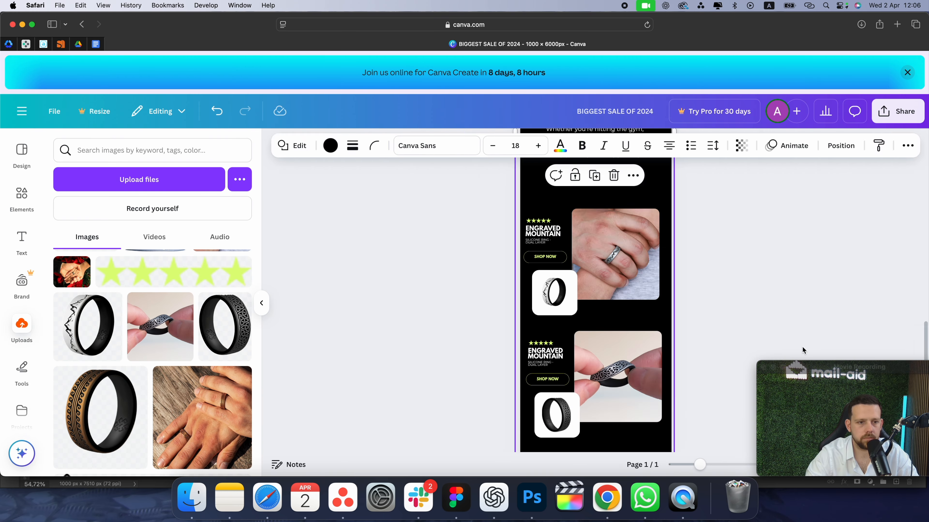
Step: Review the whole email layout and download the design as a 1,000 × 6,000 px JPG
scroll(708, 322, up, 4)
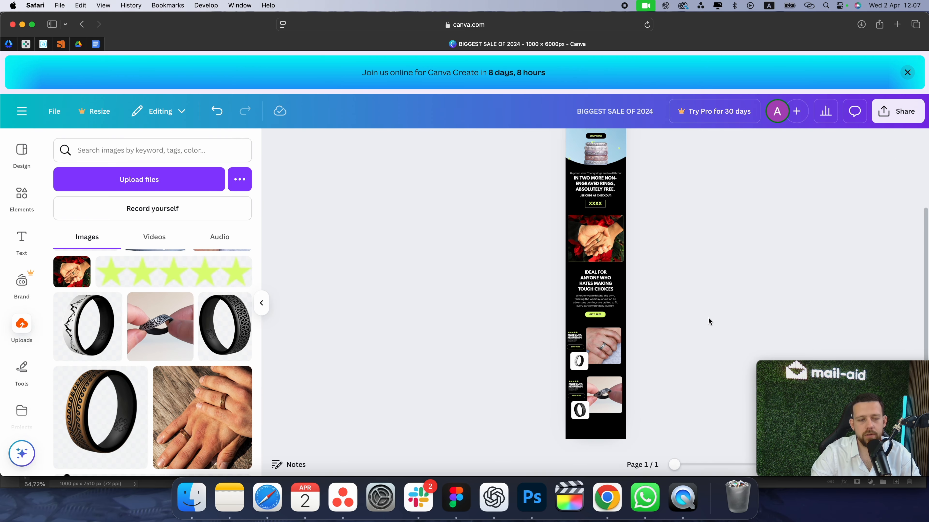
scroll(709, 321, up, 3)
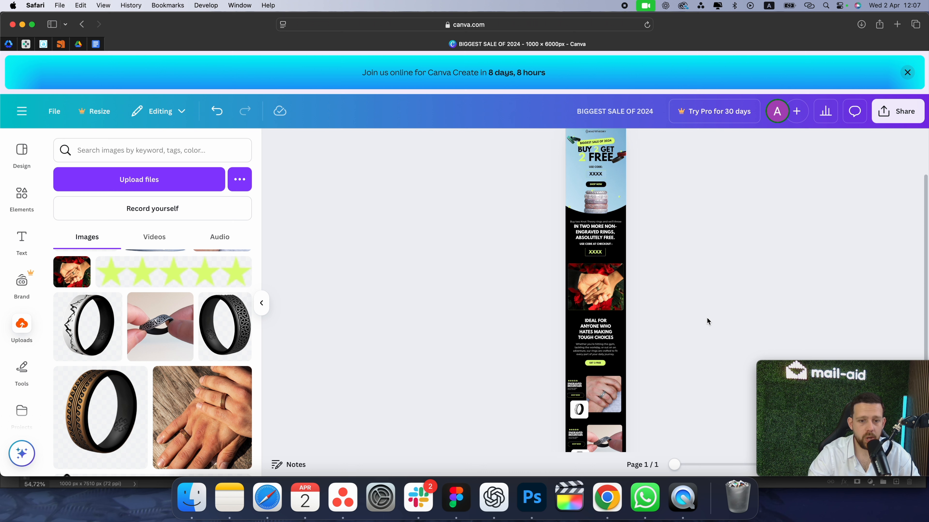
scroll(707, 319, up, 1)
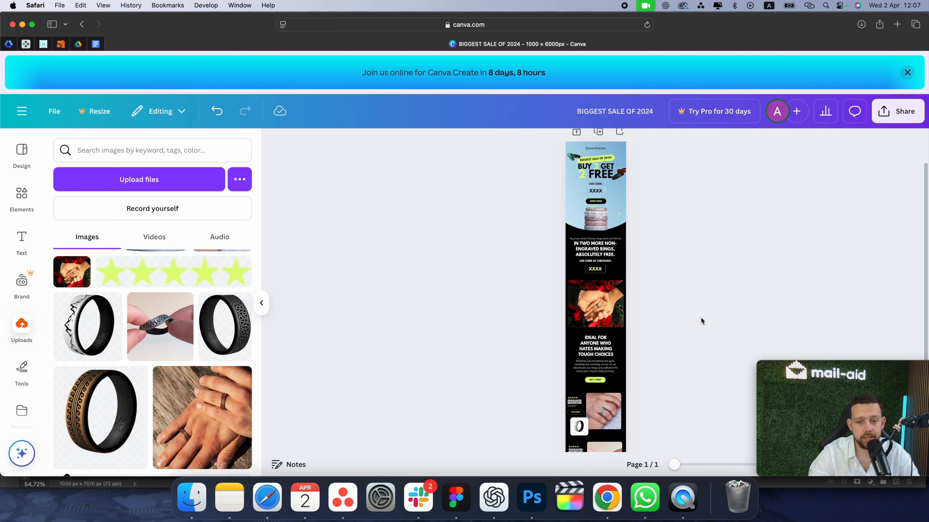
scroll(701, 319, up, 1)
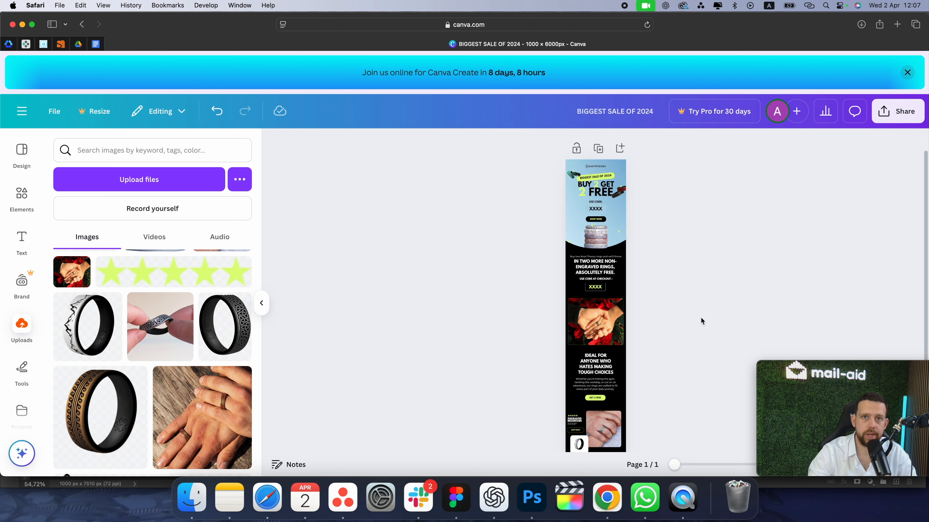
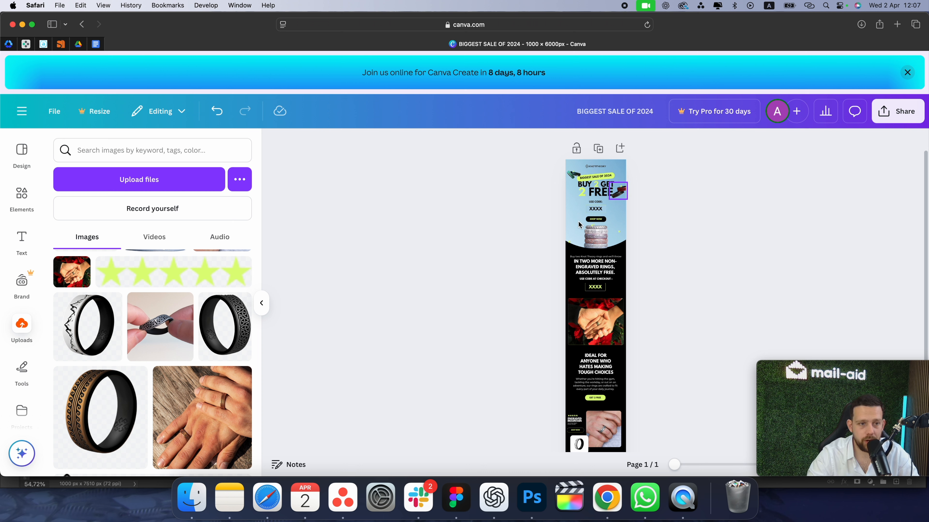
scroll(728, 353, down, 5)
scroll(759, 243, up, 5)
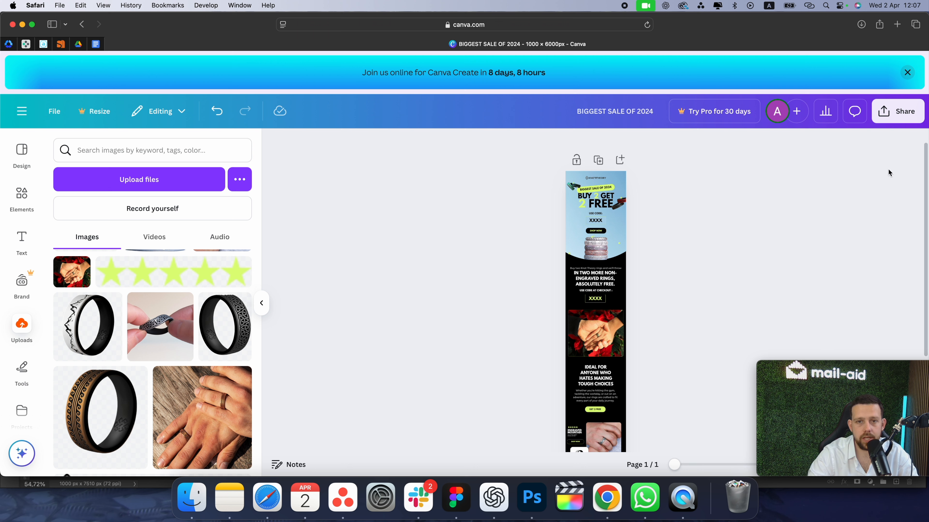
click(894, 121)
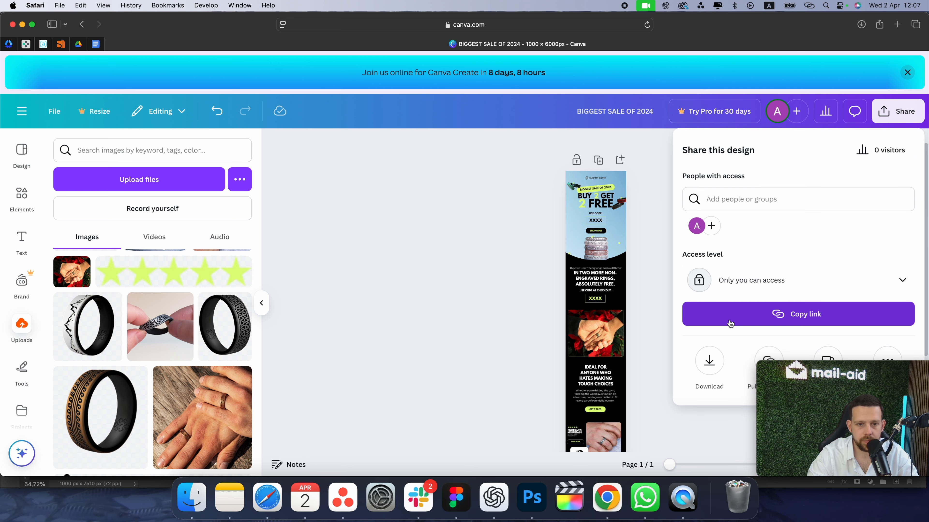
click(711, 360)
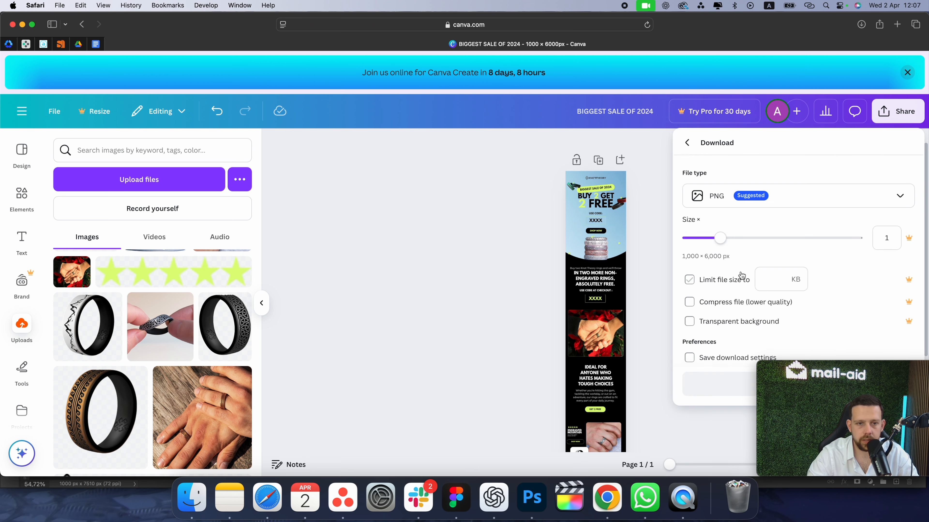
click(731, 198)
click(725, 240)
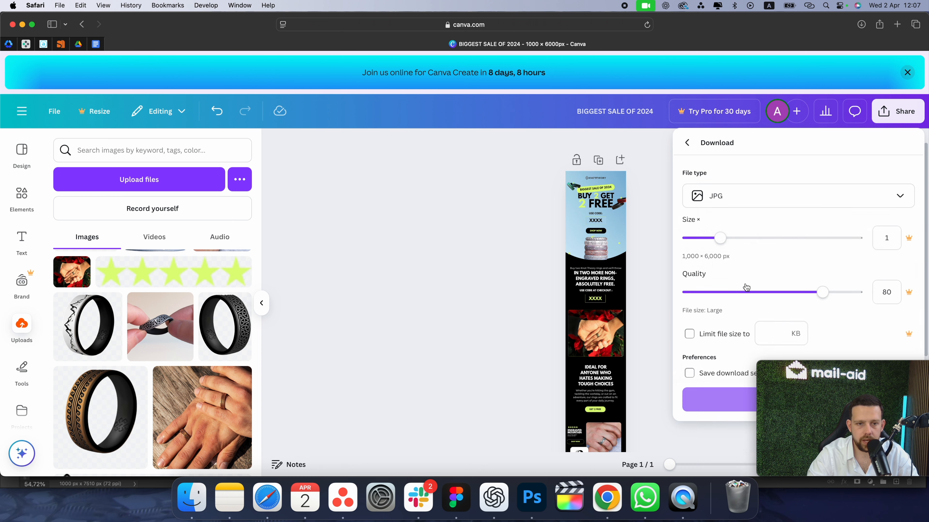
click(713, 399)
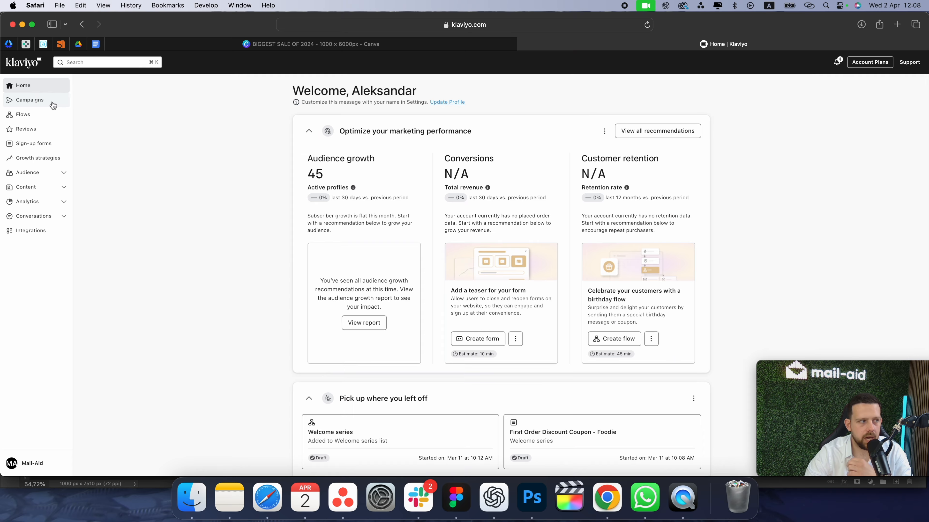
Step: Switch to Klaviyo, create an email campaign with the Newsletter list as audience, and continue to the message stage
click(51, 103)
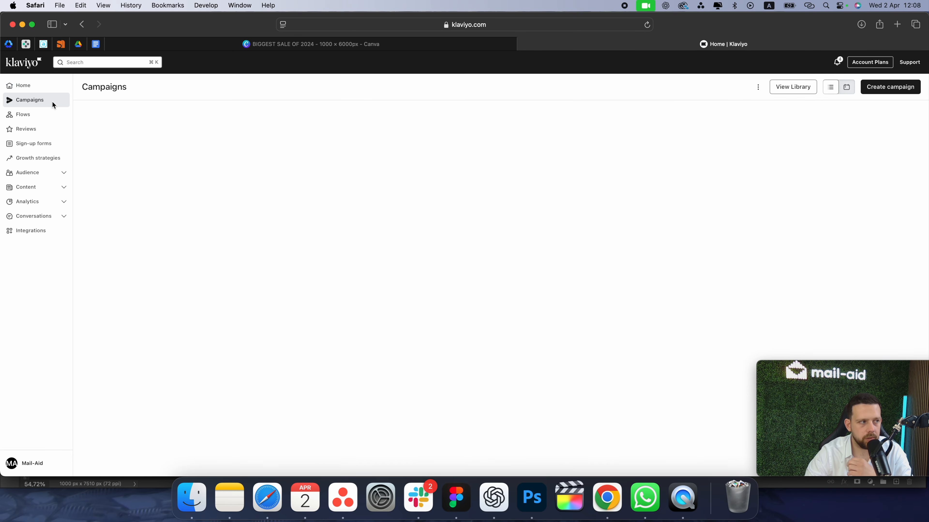
click(882, 88)
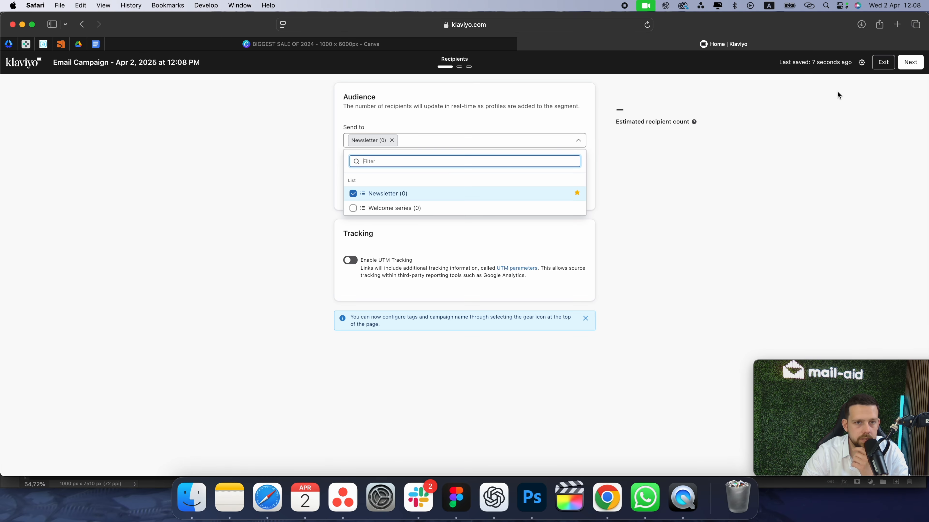
click(908, 63)
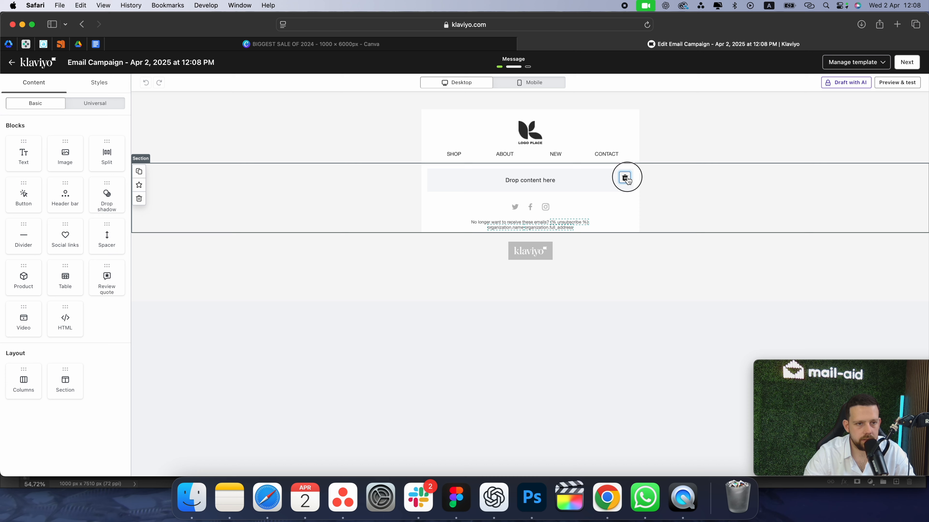
Step: Delete the header with the placeholder logo and the SHOP, ABOUT, NEW and CONTACT links from the email template
click(625, 178)
click(414, 145)
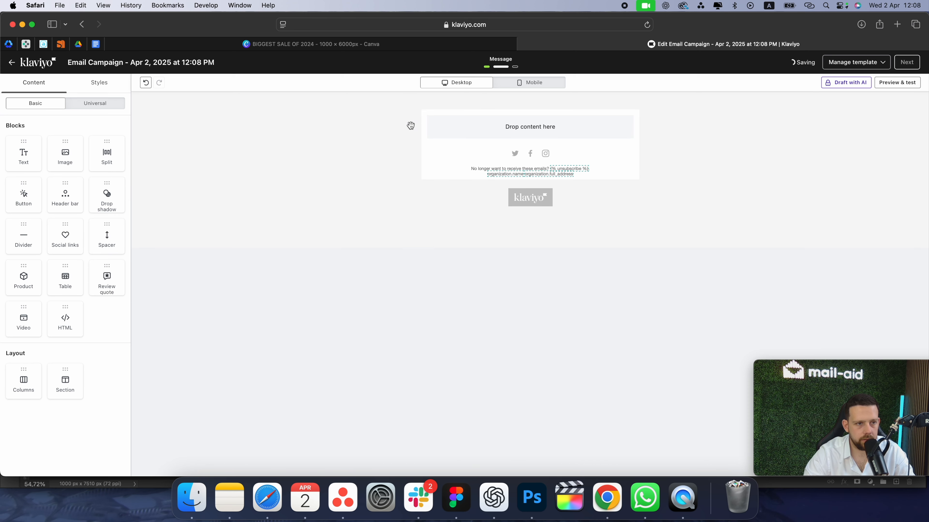
click(266, 120)
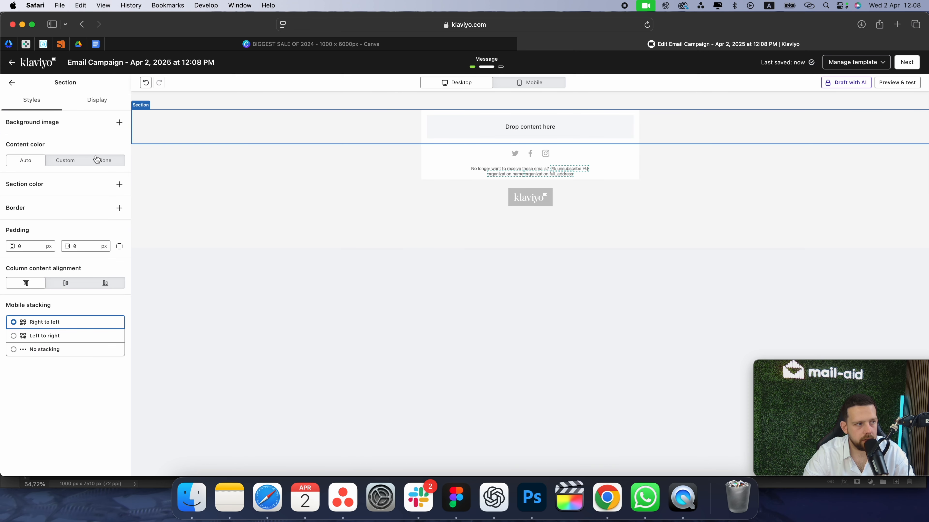
click(12, 84)
Step: Add an image block to the empty content area and upload BIGGEST SALE OF 2024.jpg from the Desktop into it
drag(243, 165, 510, 134)
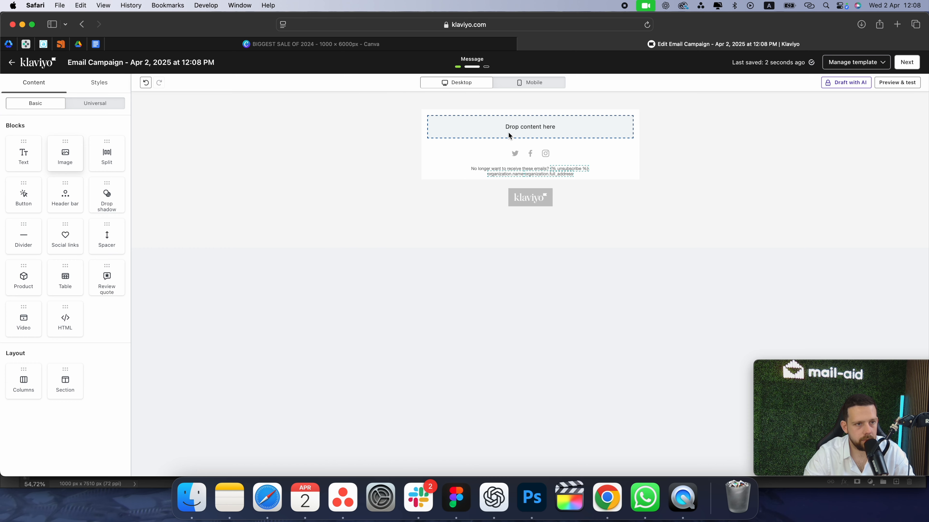
click(78, 202)
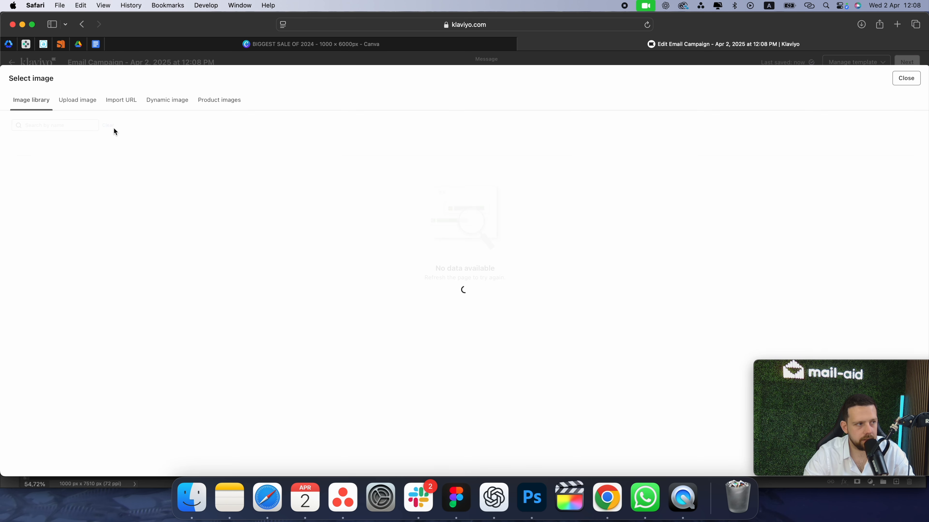
click(99, 108)
click(421, 221)
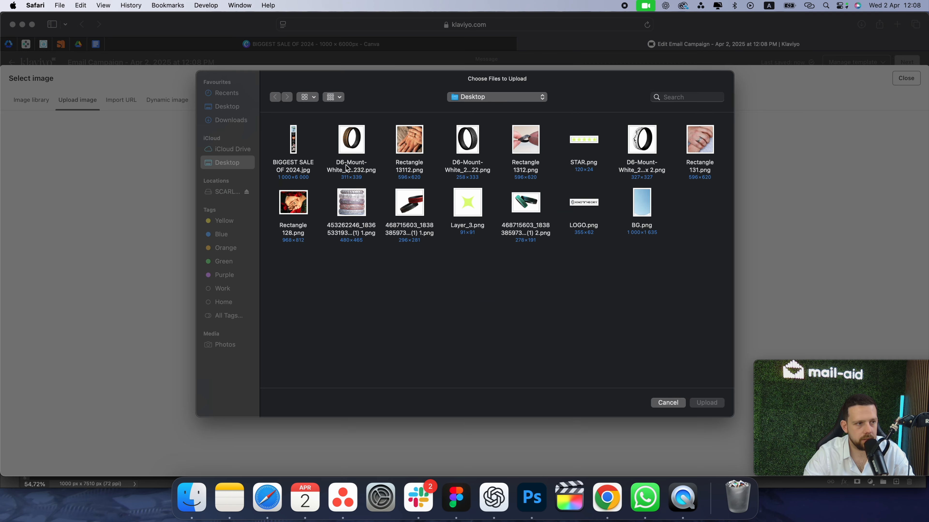
double_click(305, 173)
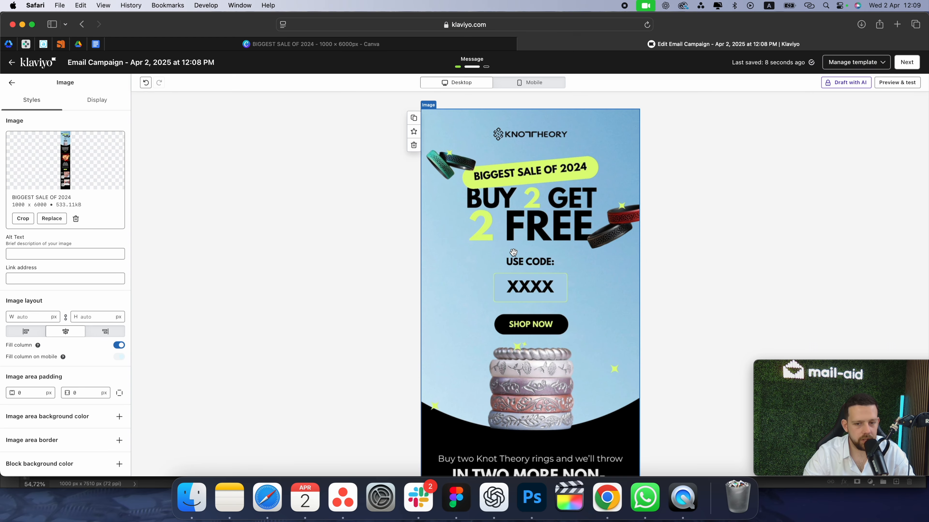
Step: Crop the email image from below to the blue hero section, 1000 × 1521 px, and save the crop
click(23, 218)
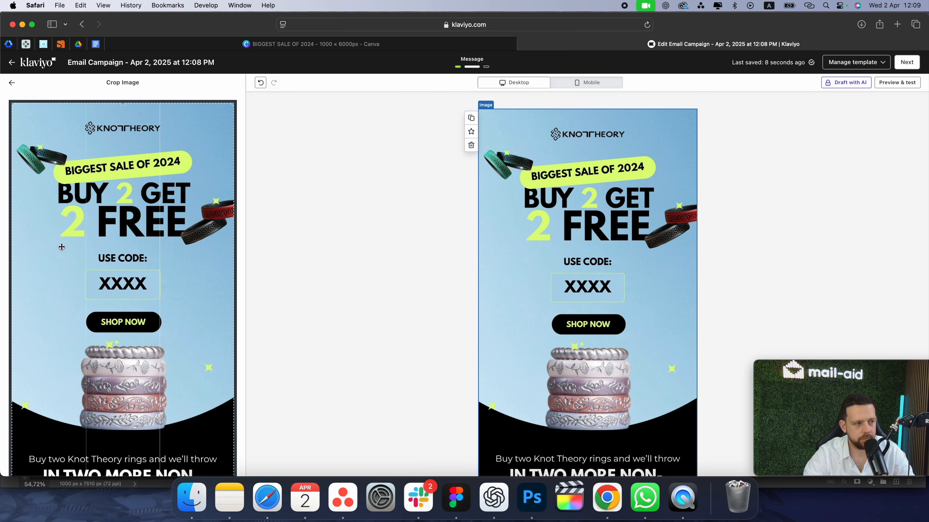
scroll(120, 330, down, 15)
scroll(125, 439, down, 5)
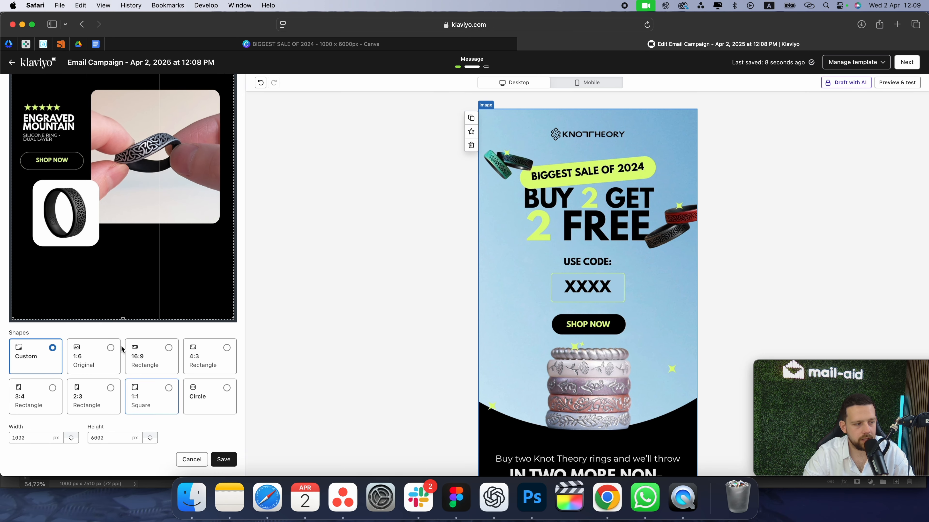
scroll(133, 227, up, 15)
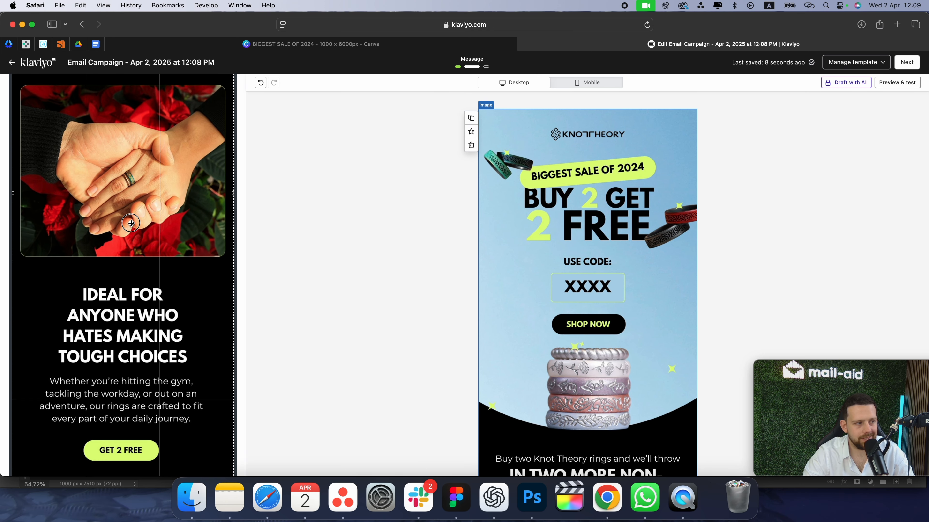
scroll(149, 132, up, 4)
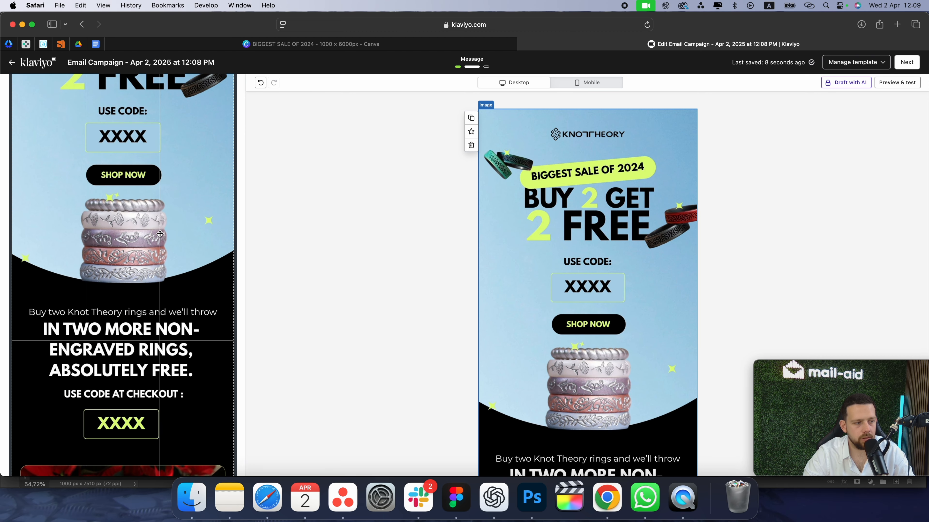
scroll(152, 339, down, 20)
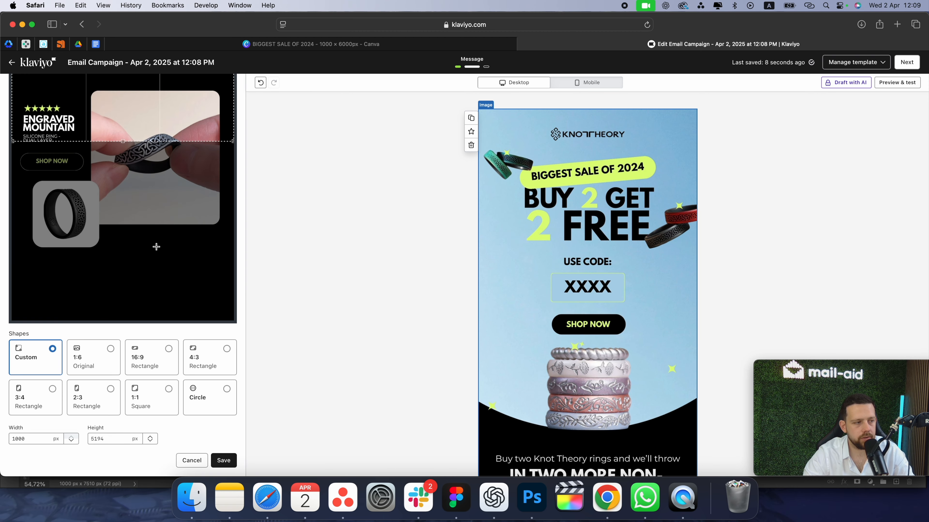
scroll(124, 139, up, 14)
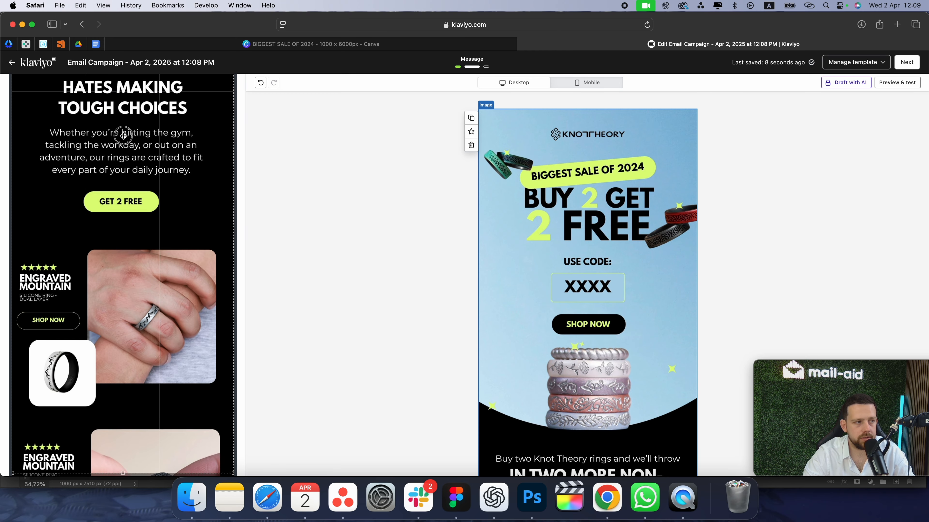
scroll(139, 234, down, 4)
scroll(140, 235, down, 8)
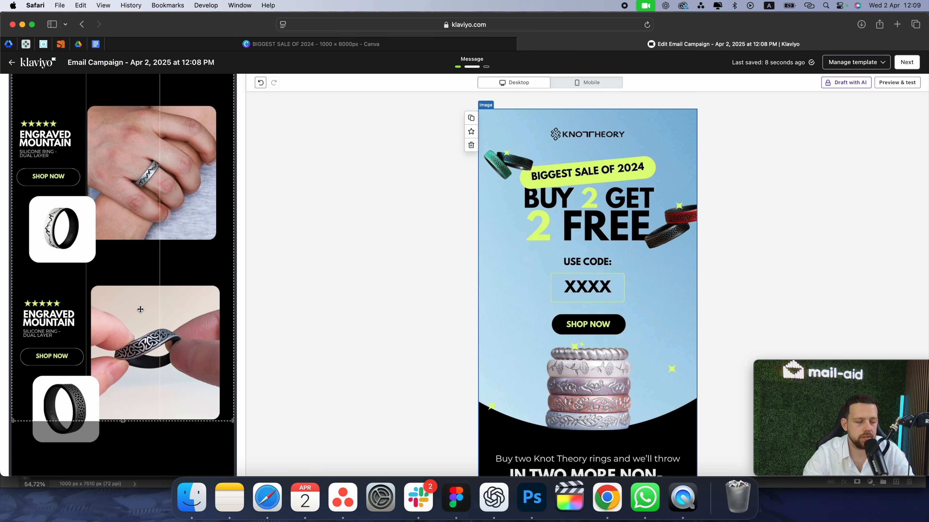
drag(124, 422, 153, 87)
scroll(166, 161, up, 10)
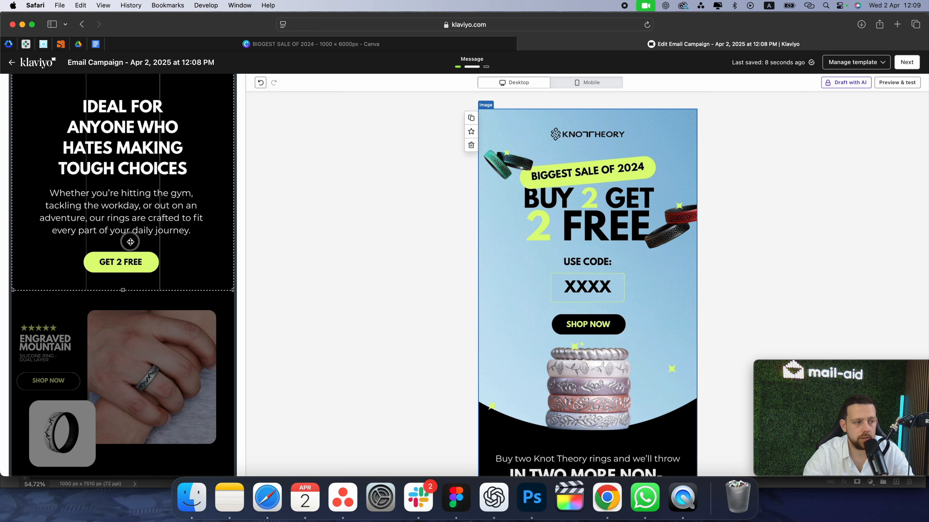
drag(130, 241, 139, 105)
scroll(158, 247, up, 13)
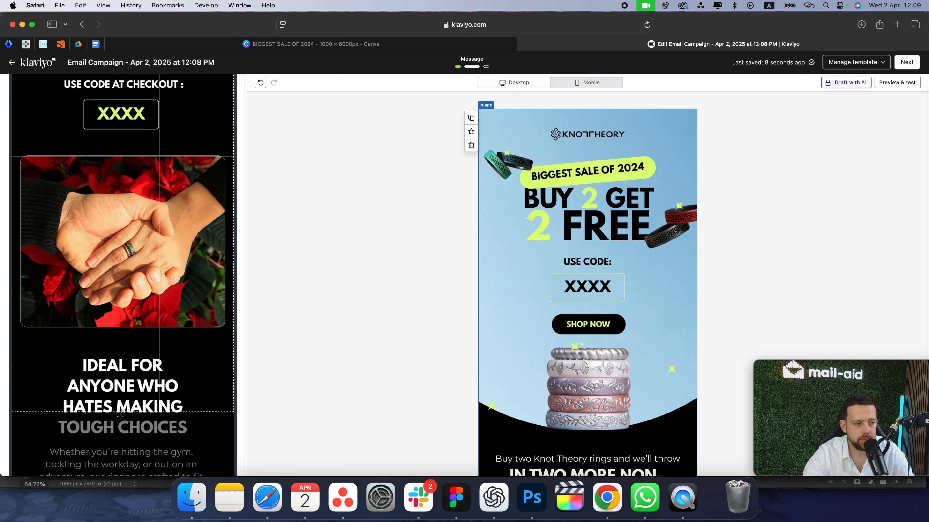
drag(124, 413, 145, 175)
scroll(136, 263, up, 9)
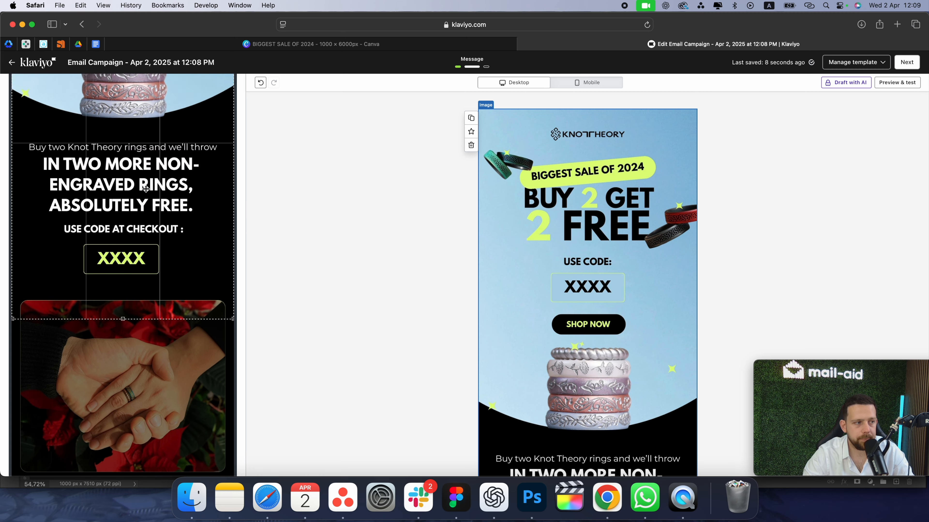
drag(123, 346, 153, 156)
scroll(199, 234, down, 20)
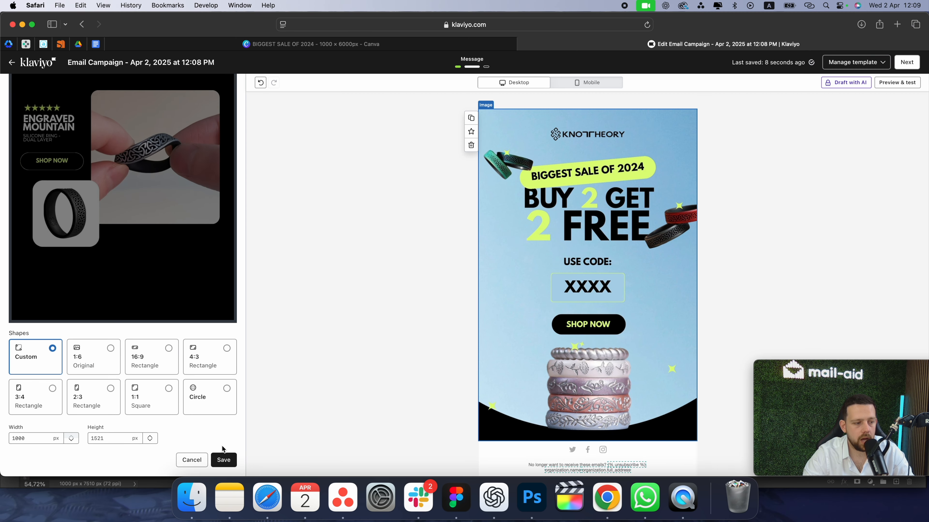
click(223, 460)
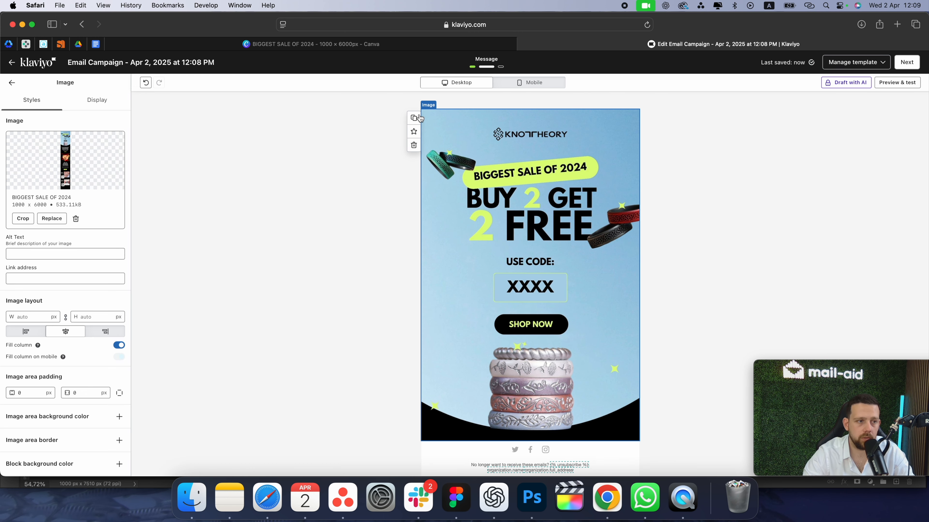
Step: Duplicate the cropped hero image block below the original
click(415, 118)
scroll(430, 153, up, 5)
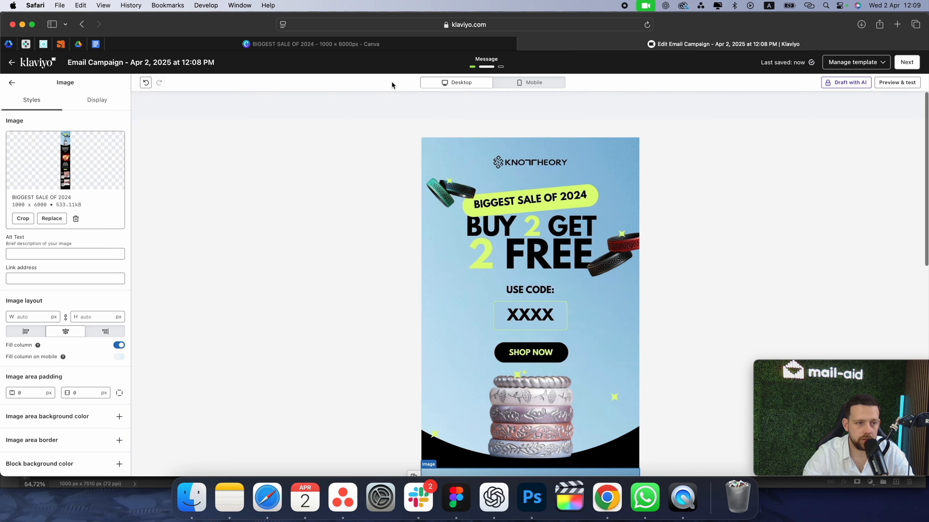
Step: Crop the duplicated image block to the section from "Buy two Knot Theory rings" through the hands photo, 1000 × 1609 px, and save the crop
scroll(463, 243, down, 7)
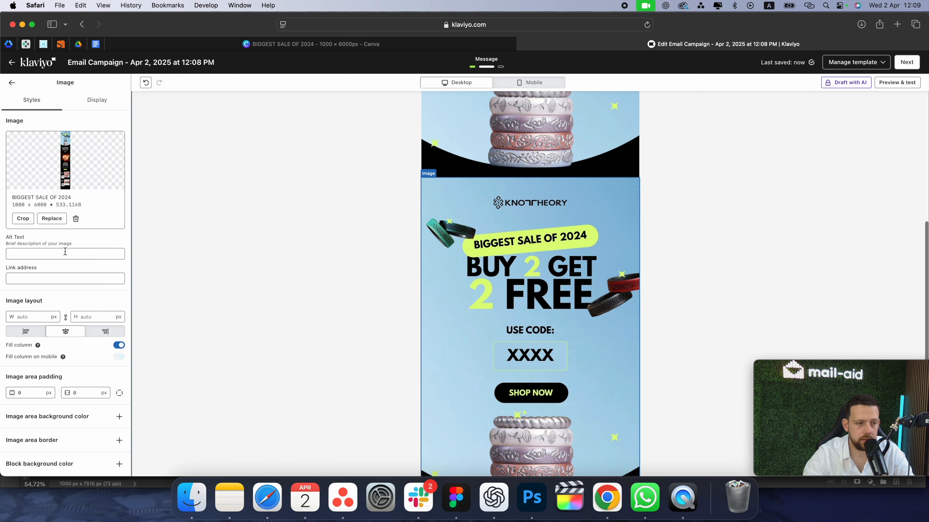
click(16, 218)
drag(125, 243, 143, 329)
scroll(142, 326, down, 5)
scroll(143, 314, up, 5)
scroll(143, 314, down, 5)
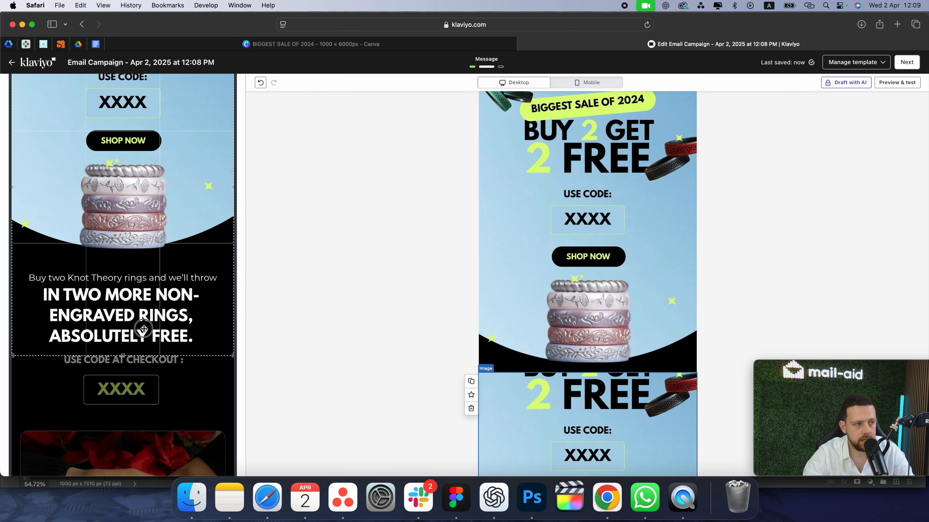
drag(150, 178, 147, 325)
scroll(146, 336, down, 9)
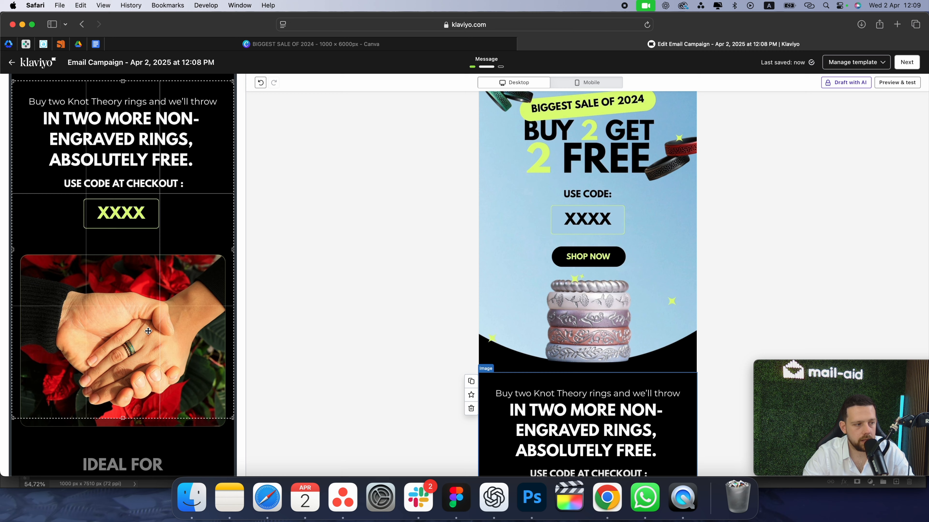
scroll(139, 335, down, 1)
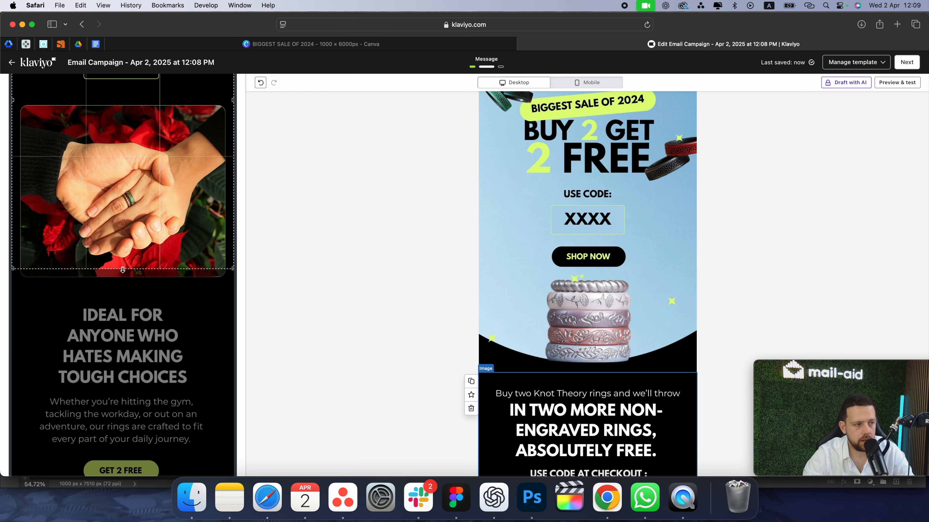
drag(122, 270, 124, 287)
scroll(193, 450, down, 10)
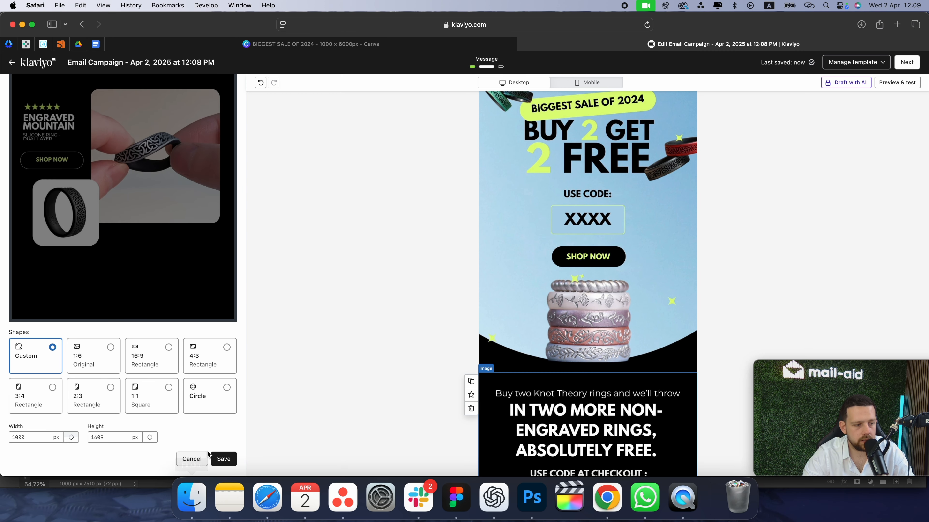
click(224, 460)
Step: Duplicate the hands photo section block and crop the copy to the "IDEAL FOR ANYONE WHO HATES MAKING TOUGH CHOICES" text with its GET 2 FREE button
scroll(631, 244, up, 10)
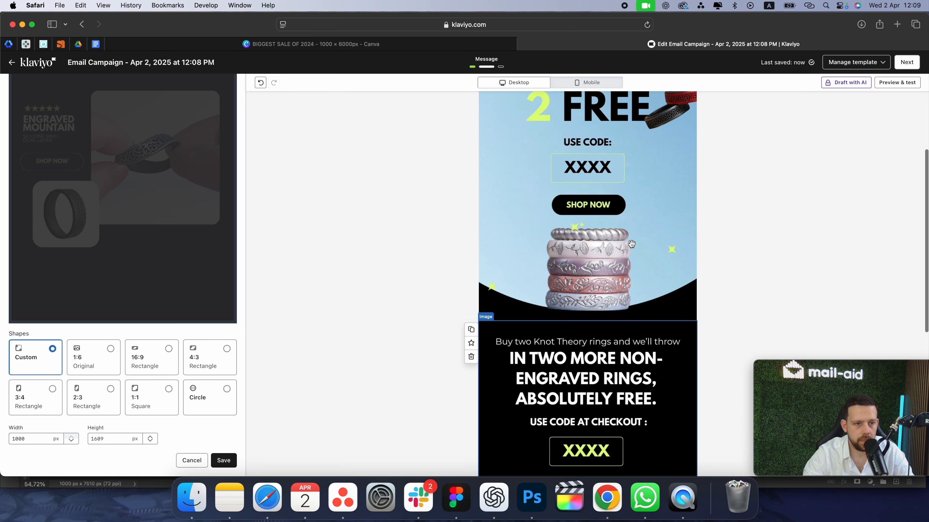
click(631, 244)
scroll(611, 253, down, 5)
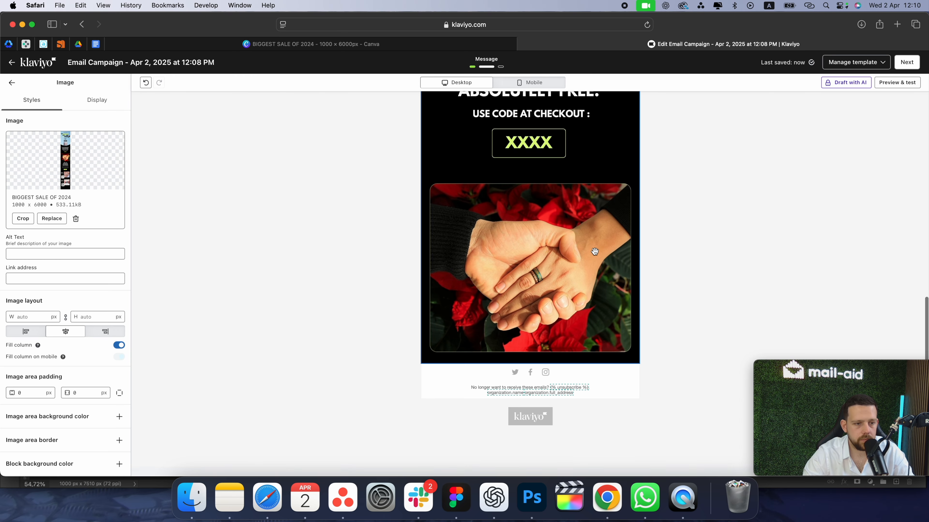
scroll(410, 219, up, 5)
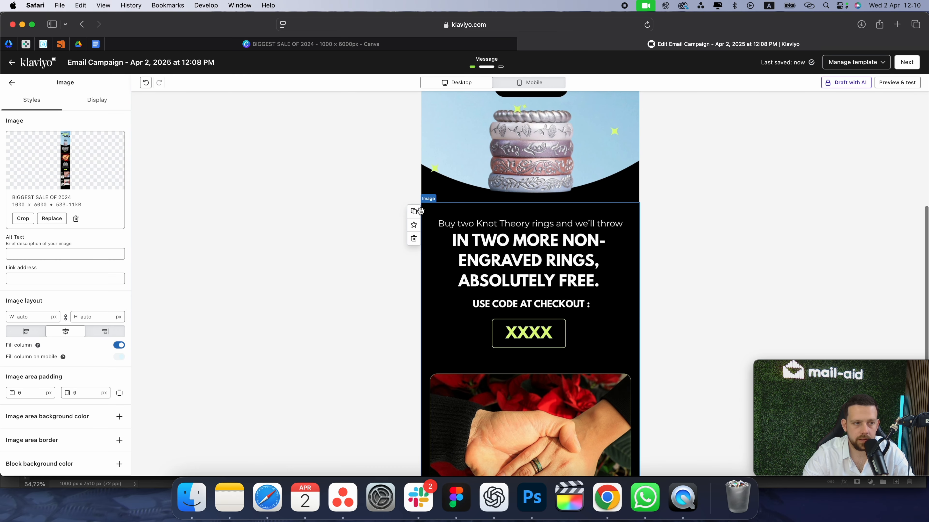
click(413, 212)
click(223, 461)
Step: Duplicate the last image block twice more, cropping and saving the copies for the remaining ENGRAVED MOUNTAIN product sections
click(414, 173)
click(25, 218)
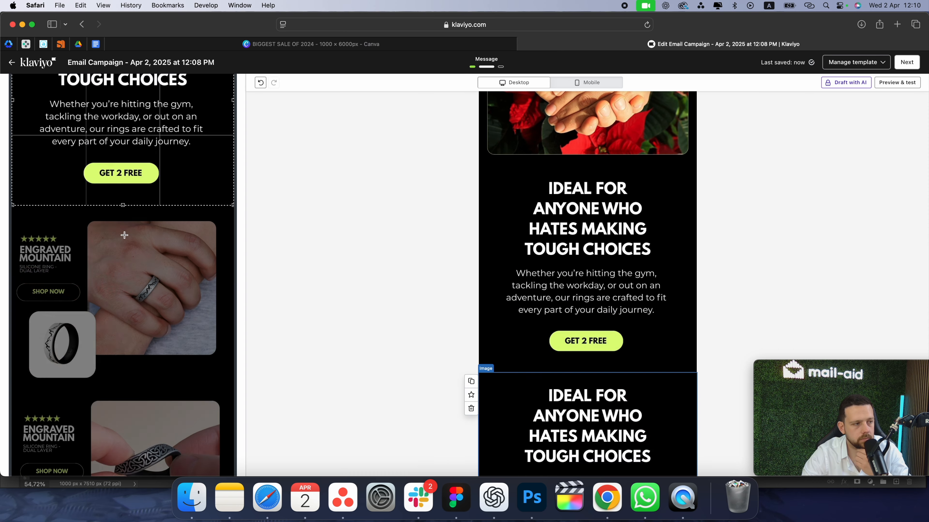
click(224, 460)
click(413, 197)
click(25, 218)
click(223, 460)
Step: Check the hero image's Alt Text and Link address fields and look through the stacked image sections of the email
scroll(597, 281, up, 15)
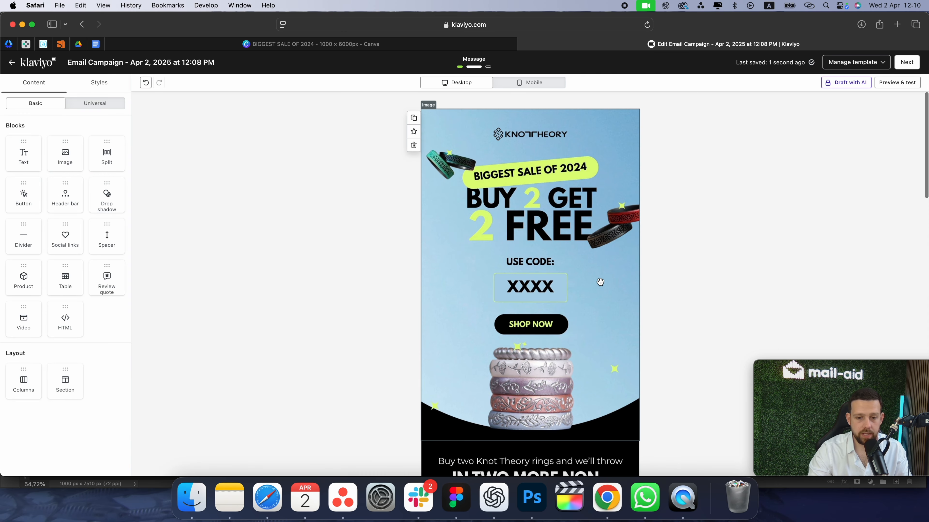
click(503, 255)
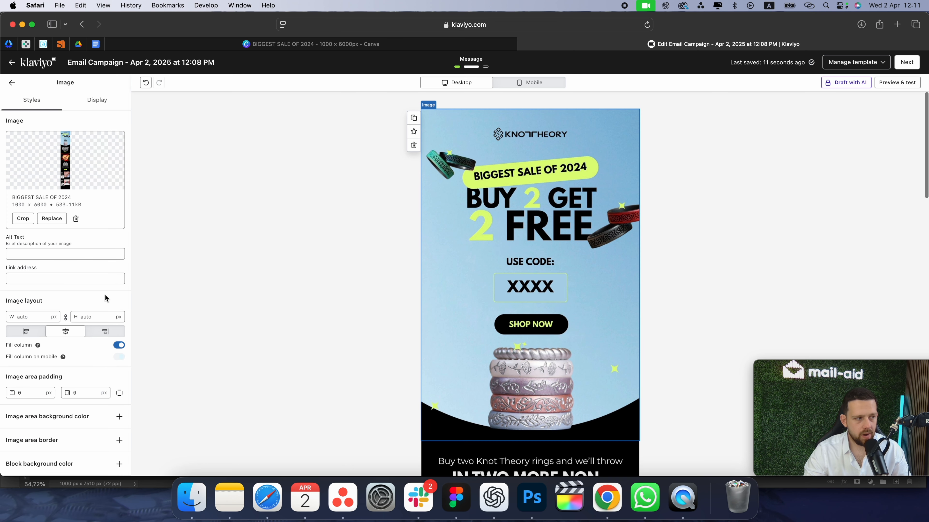
click(74, 253)
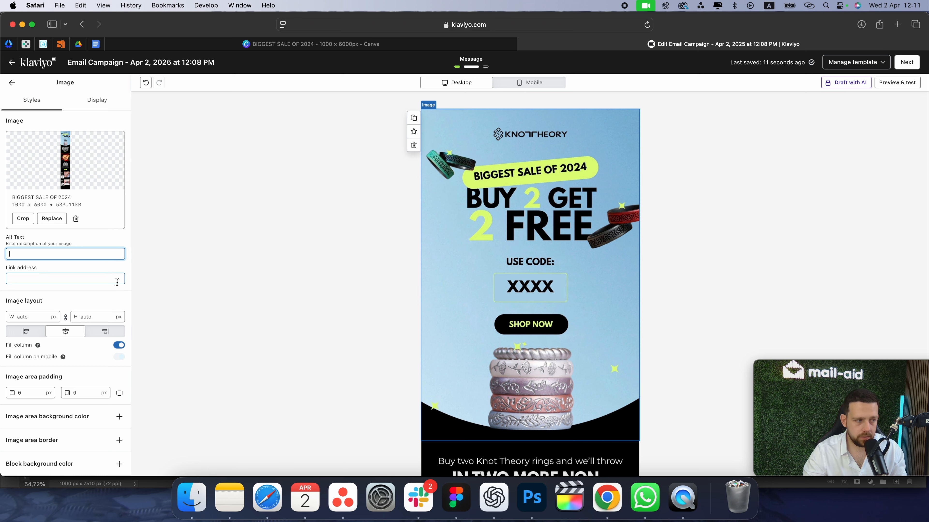
key(Tab)
scroll(474, 308, down, 10)
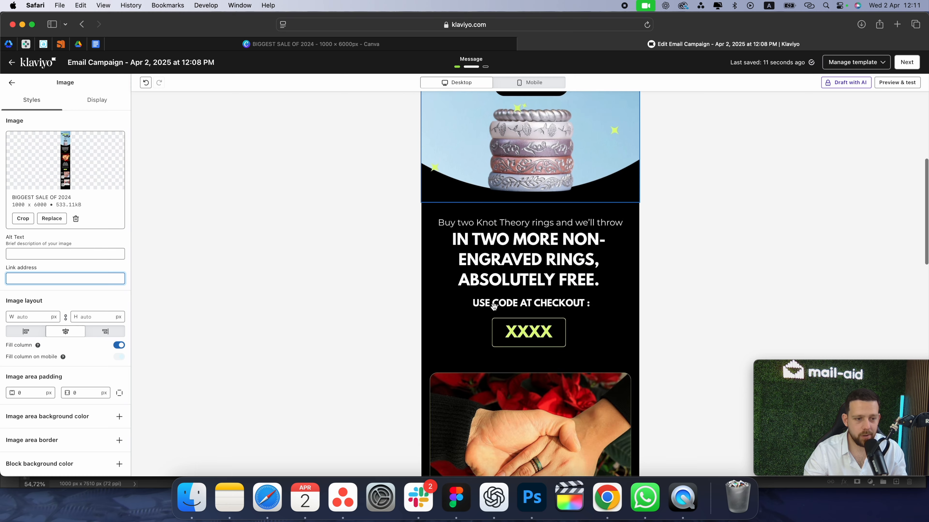
click(493, 306)
scroll(494, 309, down, 1)
scroll(493, 309, down, 2)
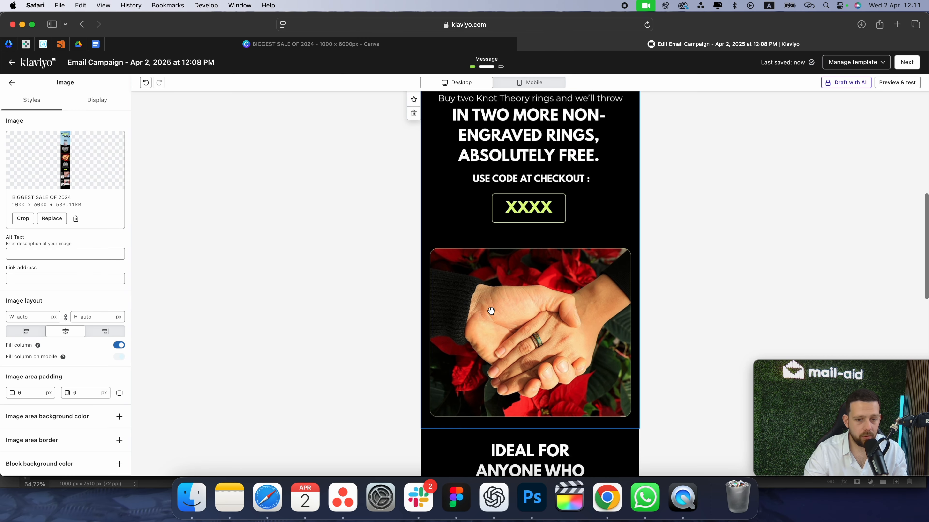
scroll(491, 311, down, 5)
scroll(688, 249, down, 3)
scroll(855, 134, up, 20)
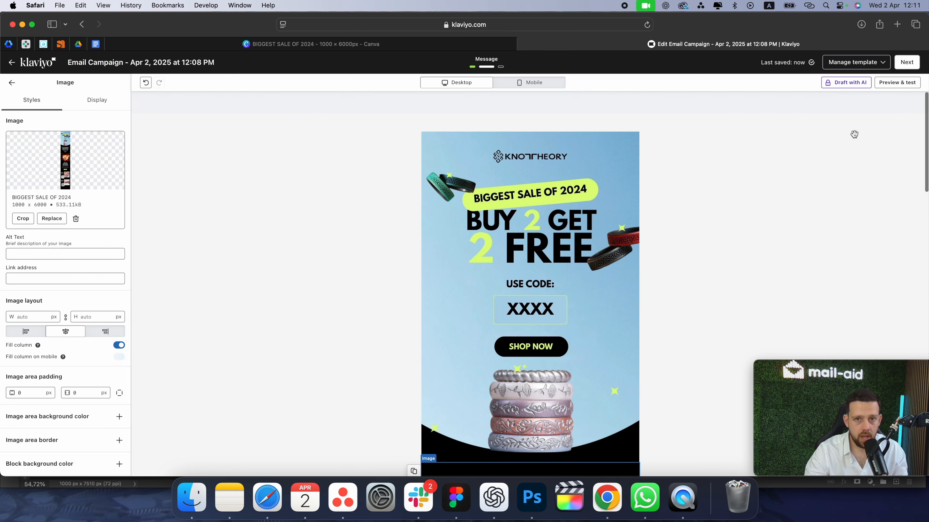
Step: Preview the email in the mobile and desktop views, then close the preview
click(894, 82)
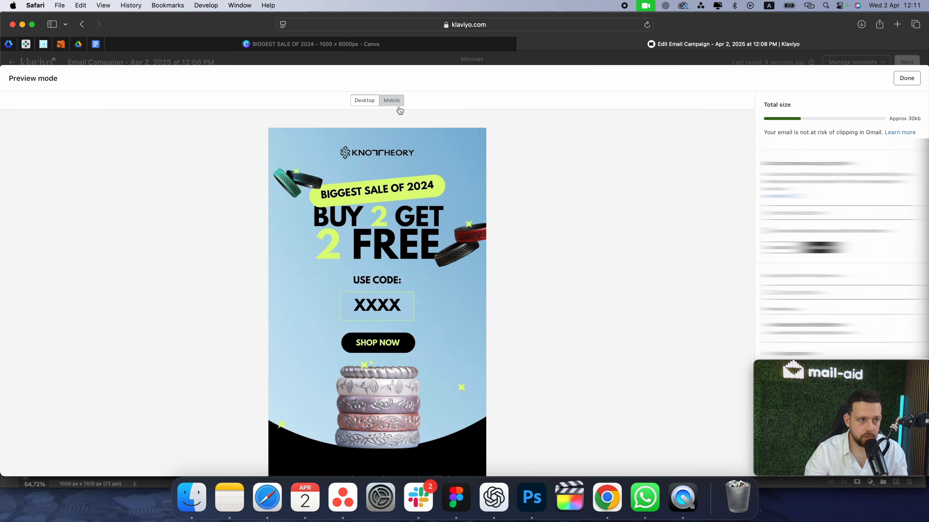
click(398, 106)
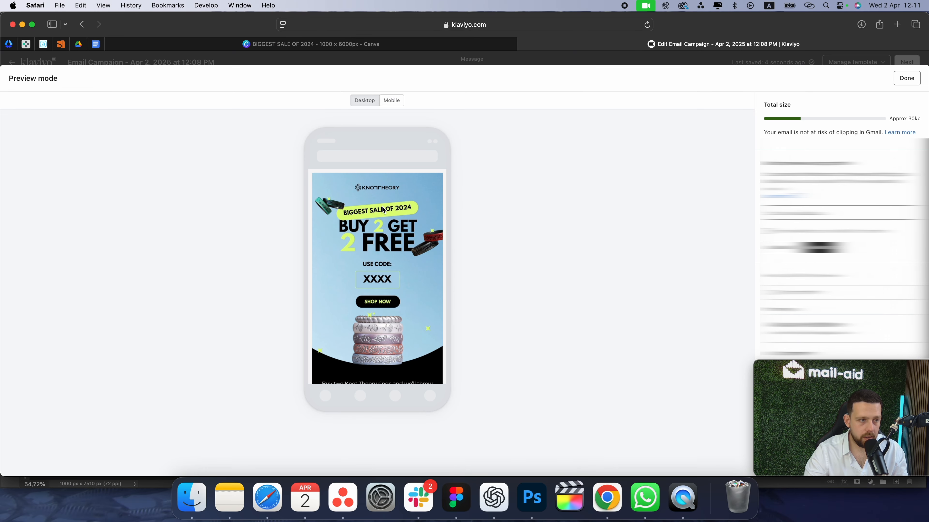
click(373, 100)
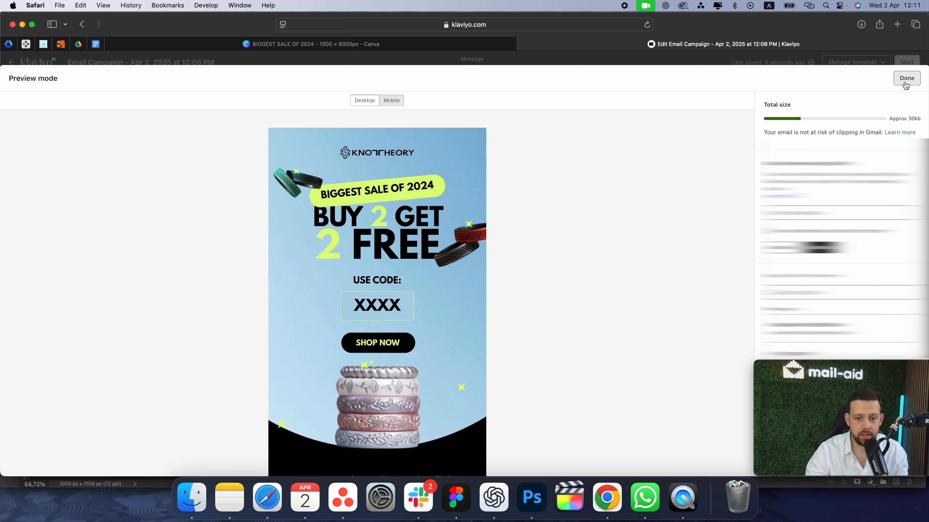
click(906, 78)
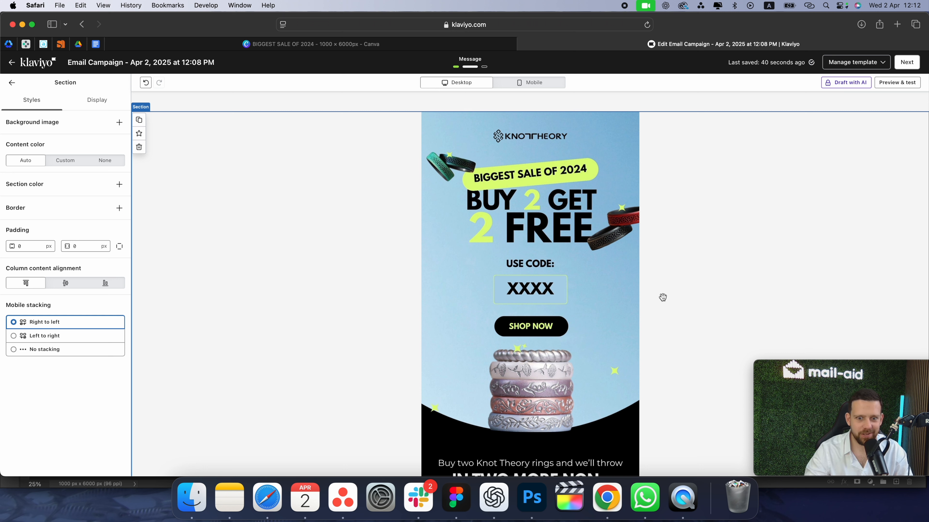
Step: Switch to Photoshop and use the Slice Tool to slice the blue hero section of BIGGEST SALE OF 2024.jpg across its full width
click(532, 496)
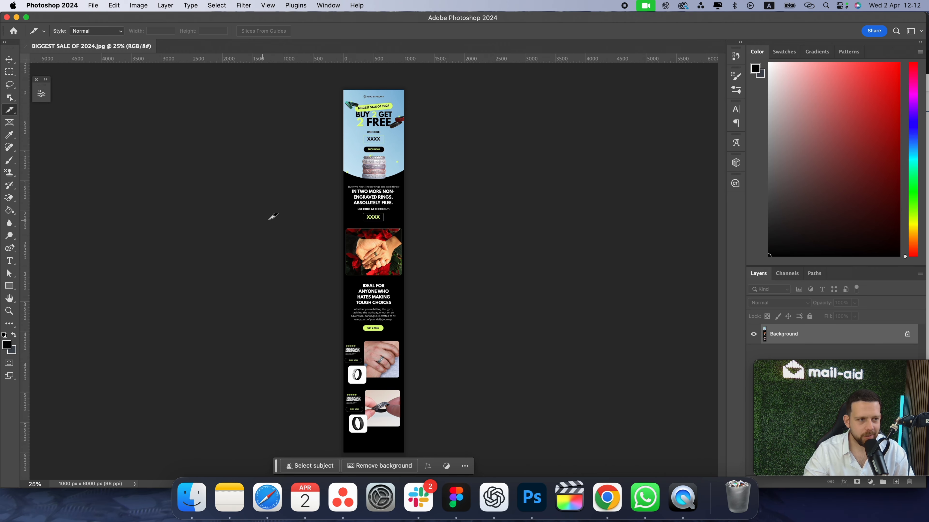
key(super+equal)
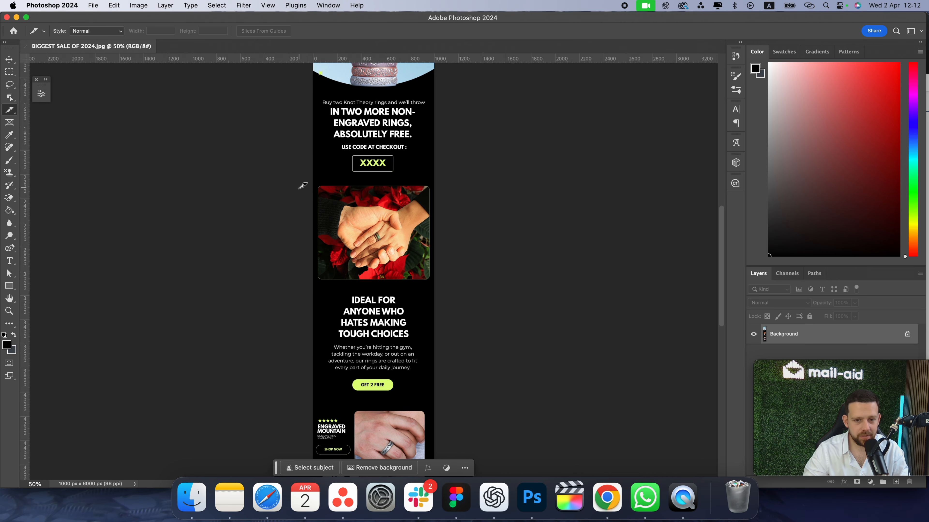
scroll(303, 186, up, 10)
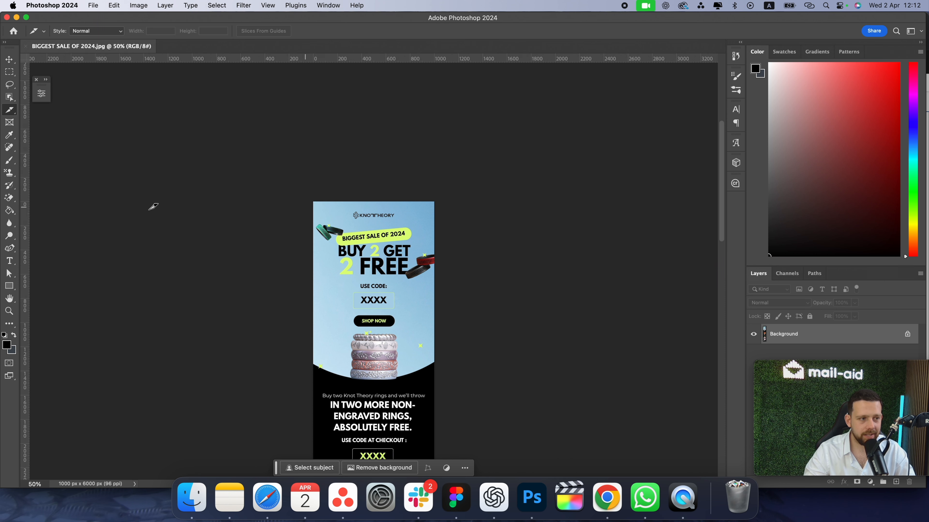
right_click(9, 110)
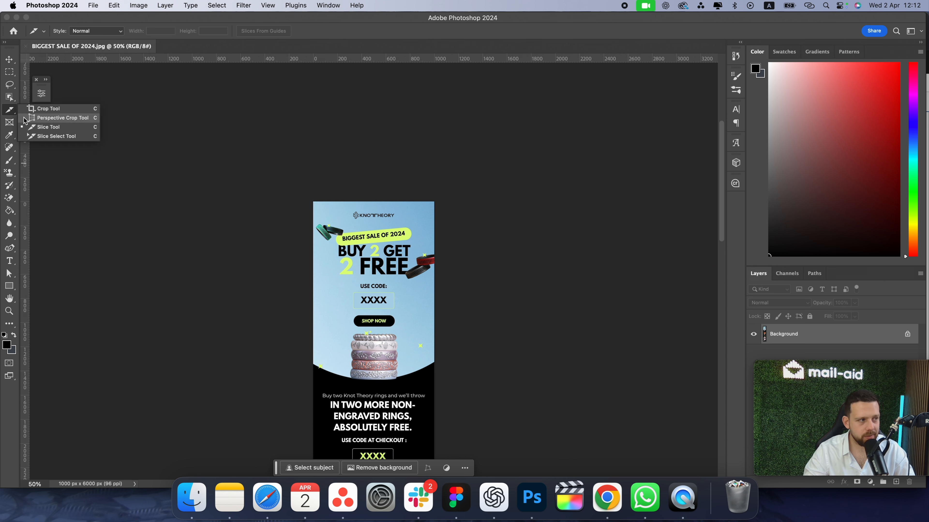
click(32, 127)
drag(286, 194, 485, 384)
Step: Slice the "IN TWO MORE NON-ENGRAVED RINGS" text section and the section from the hands photo through the GET 2 FREE button
scroll(369, 309, down, 9)
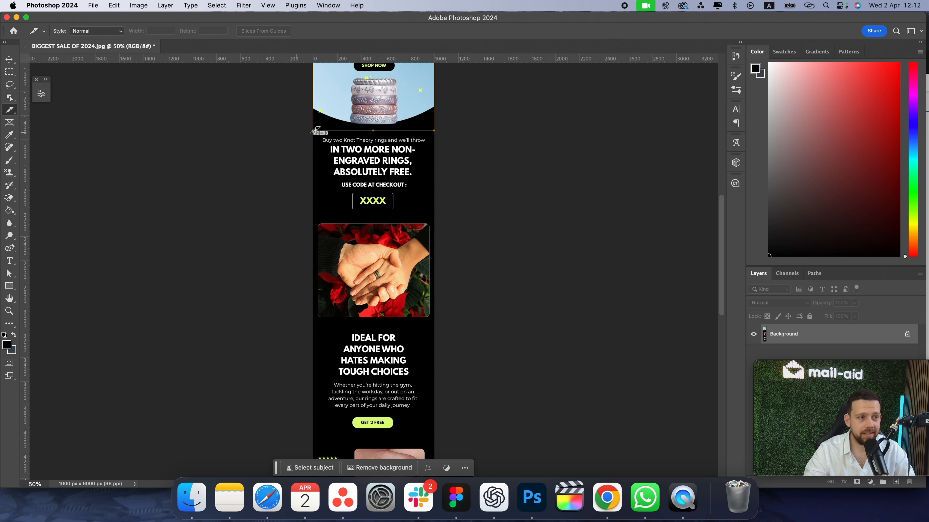
drag(314, 130, 435, 216)
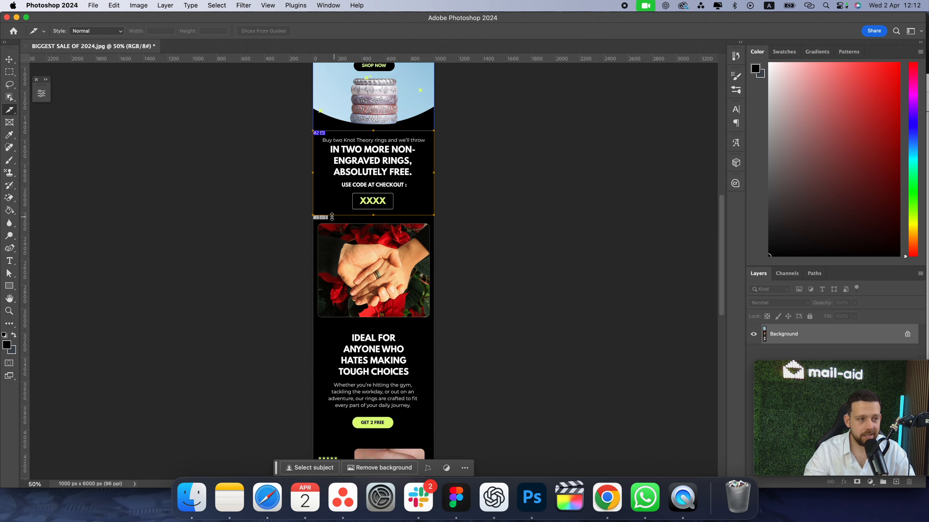
drag(314, 214, 481, 435)
Step: Slice the two ENGRAVED MOUNTAIN product sections separately across the full image width
scroll(478, 410, down, 7)
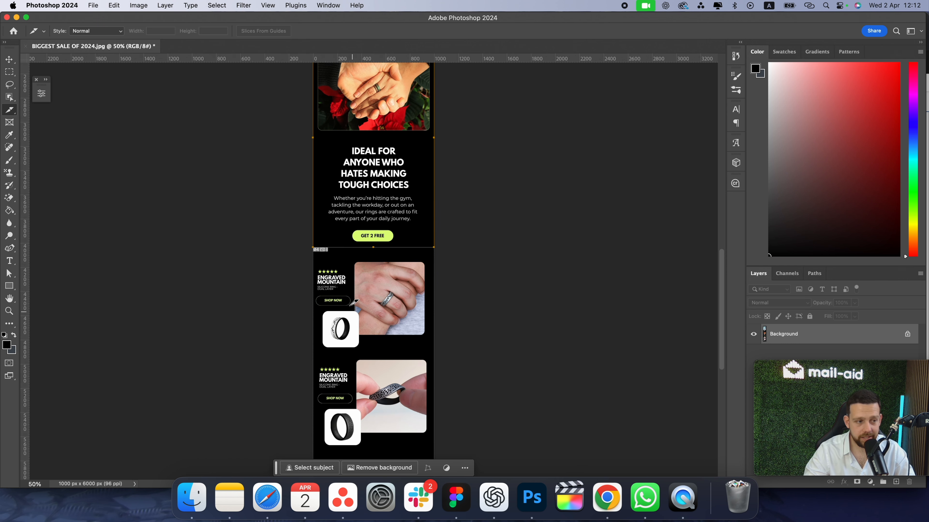
drag(314, 246, 434, 351)
scroll(432, 347, down, 7)
drag(311, 149, 399, 256)
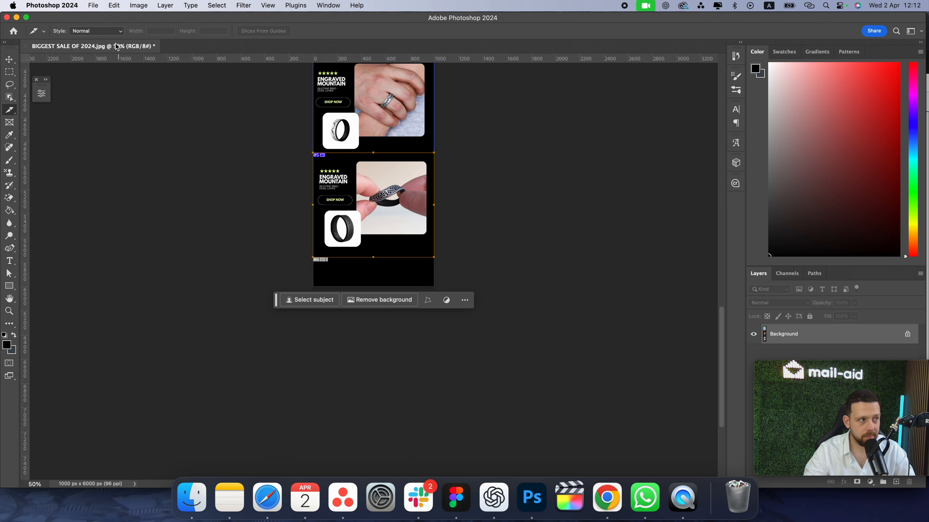
Step: Export the slices with Save for Web as medium JPEG images at quality 50
click(93, 6)
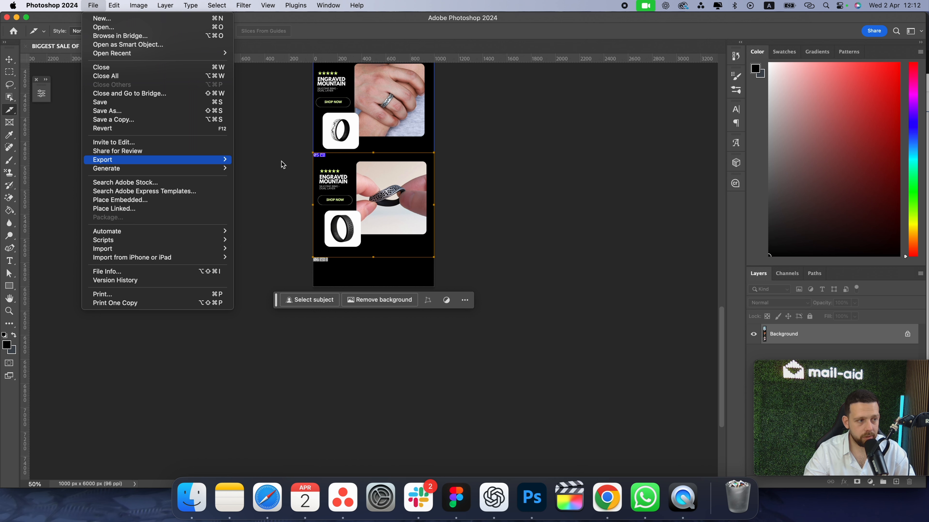
click(276, 196)
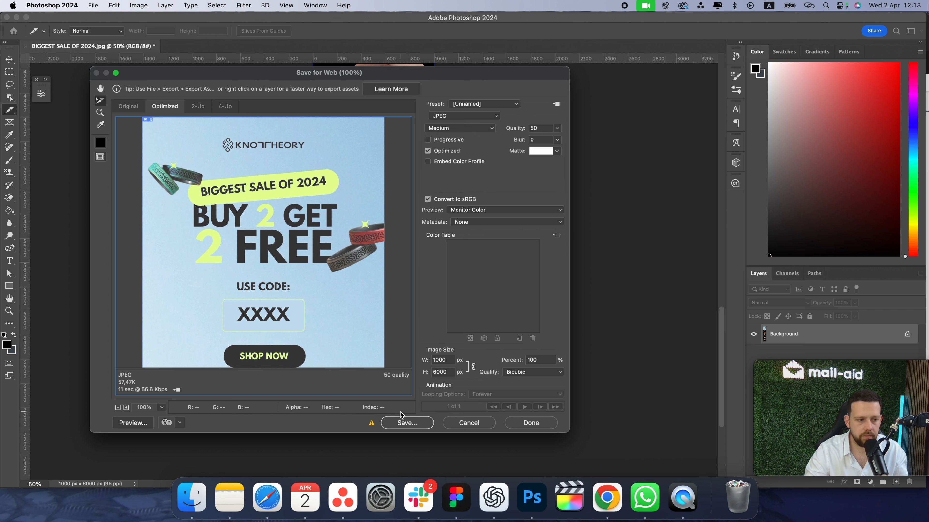
click(398, 424)
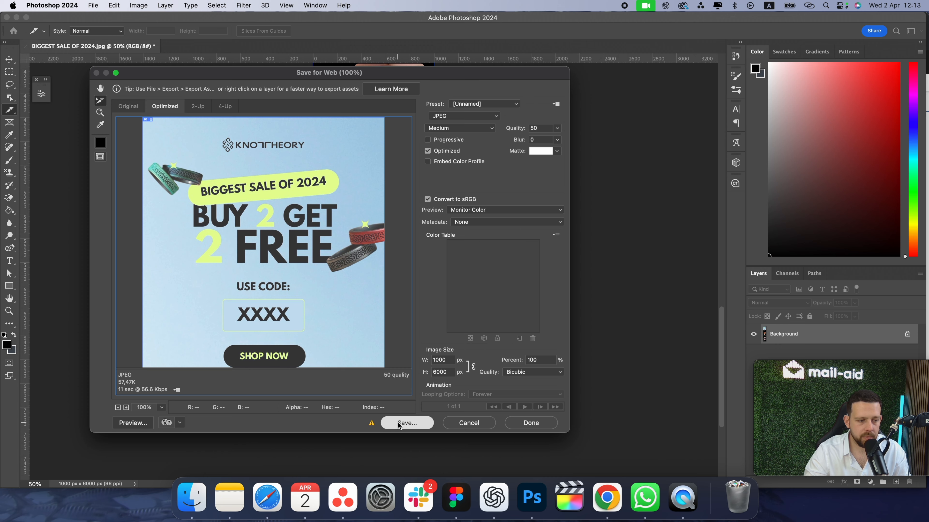
click(532, 342)
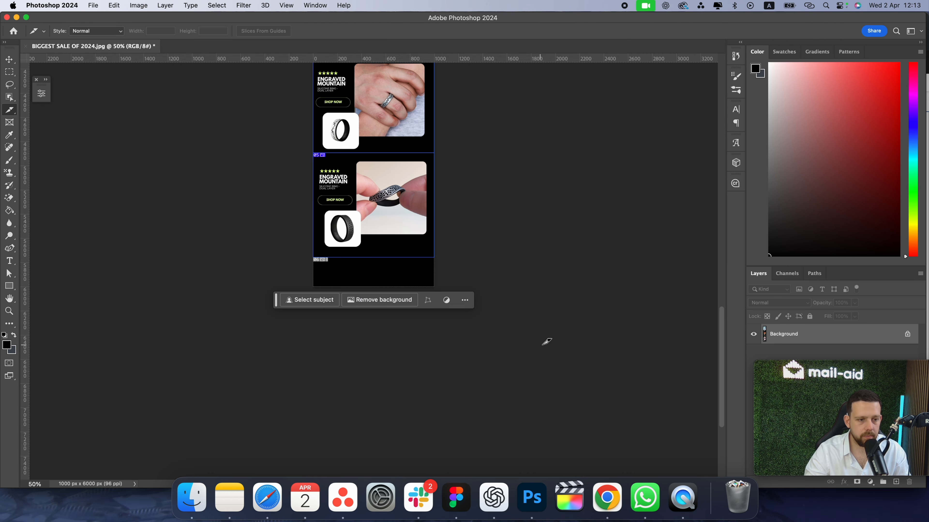
Step: Open the images folder on the Desktop to check the exported slice files
key(F11)
double_click(839, 259)
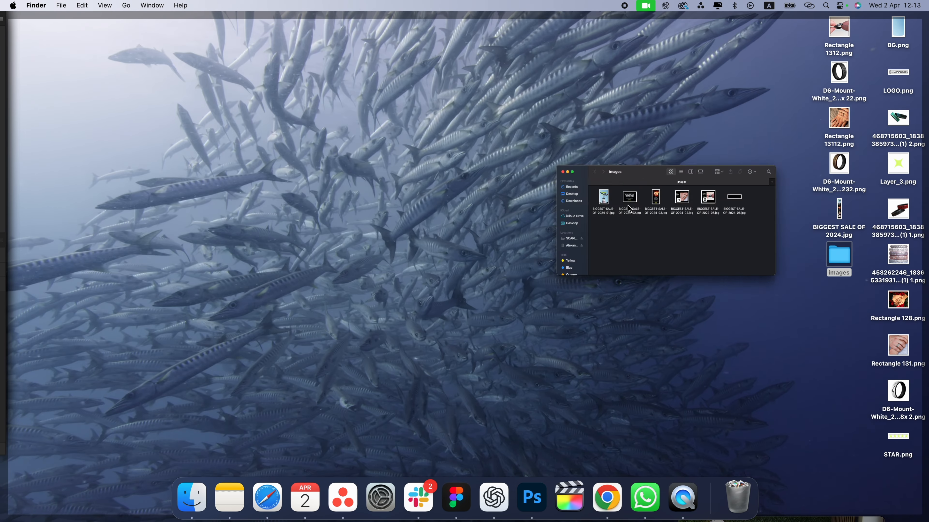
key(F11)
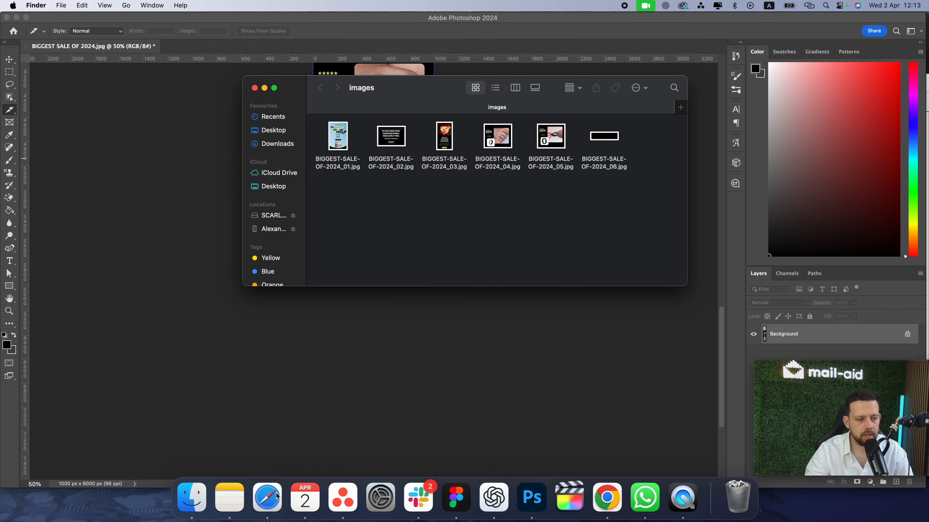
Step: Switch to Safari and open tinypng.com in a new tab
click(268, 500)
key(super+t)
text(tinypng.com)
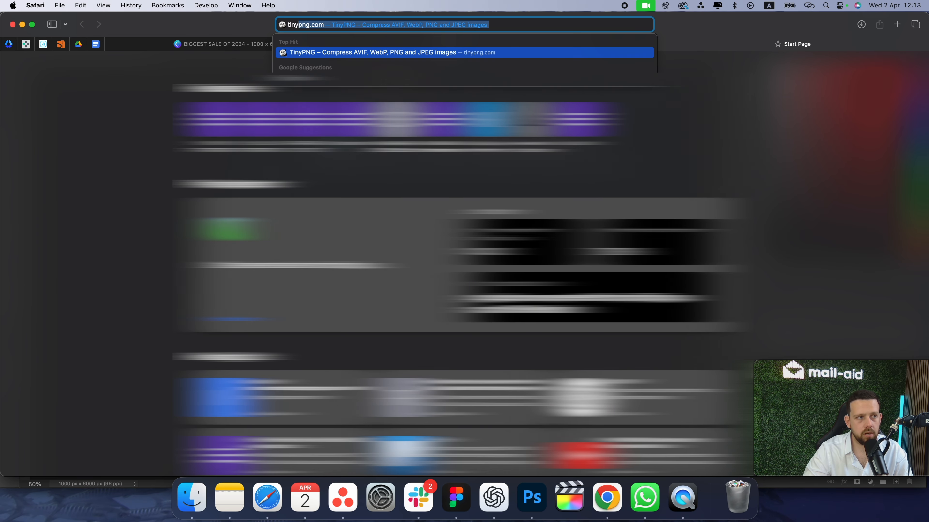
key(Return)
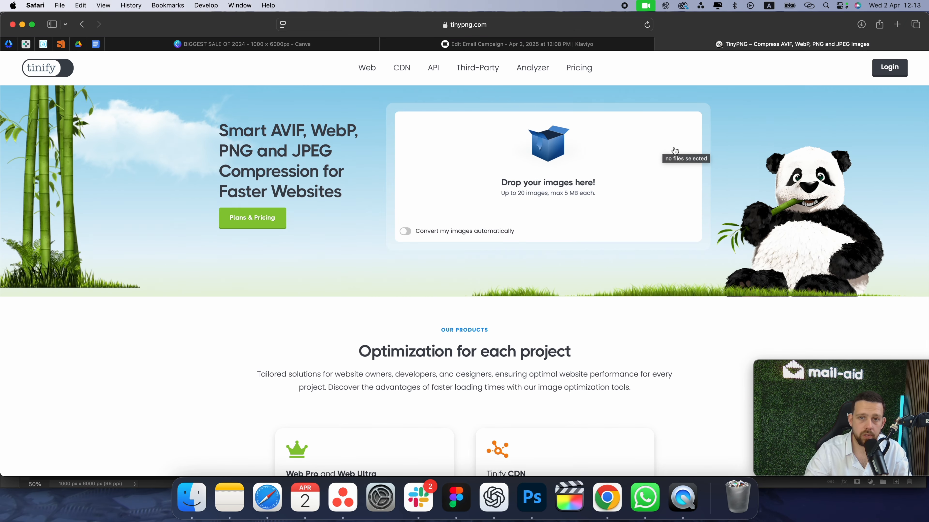
Step: Upload the slice files BIGGEST-SALE-OF-2024_01.jpg through BIGGEST-SALE-OF-2024_05.jpg from the Desktop images folder for compression
click(581, 165)
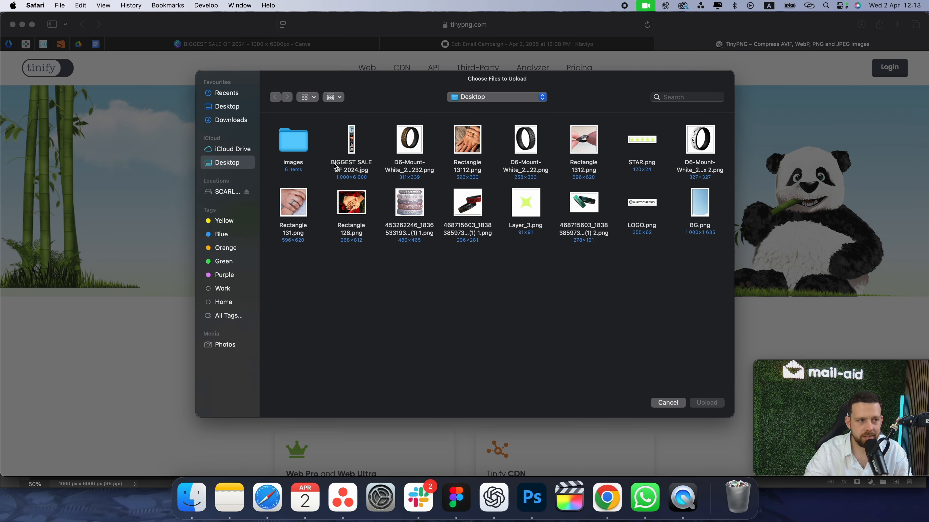
double_click(299, 144)
drag(603, 191, 310, 123)
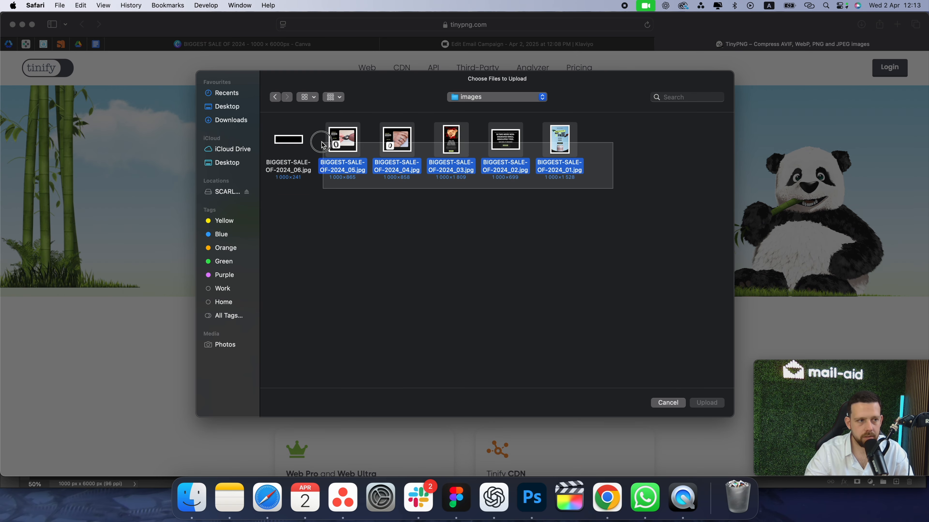
click(701, 404)
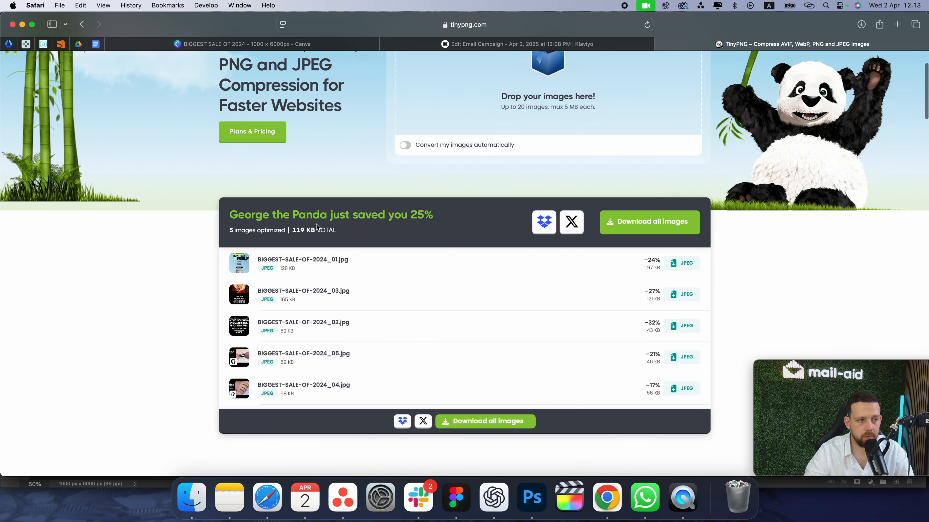
Step: Review the overall percentage and total kilobytes saved, along with the compression results for each slice
drag(418, 215, 405, 217)
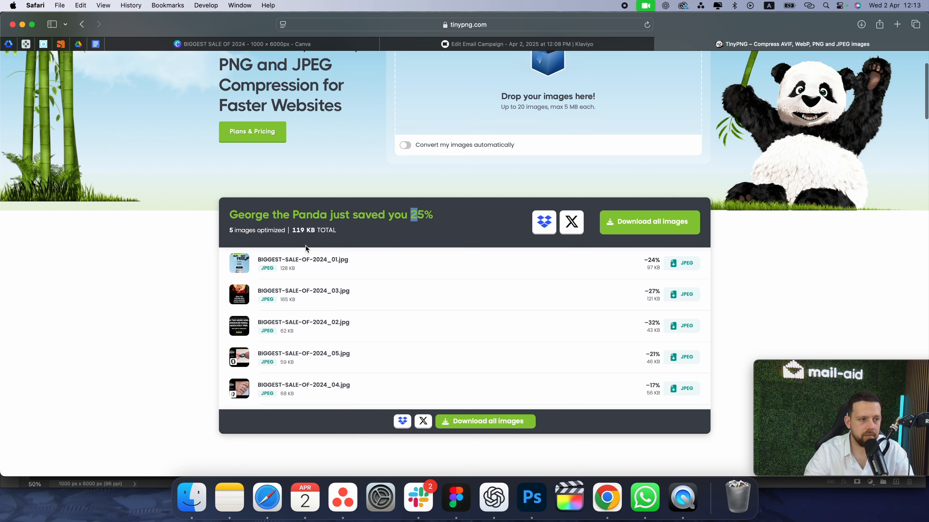
drag(293, 231, 337, 231)
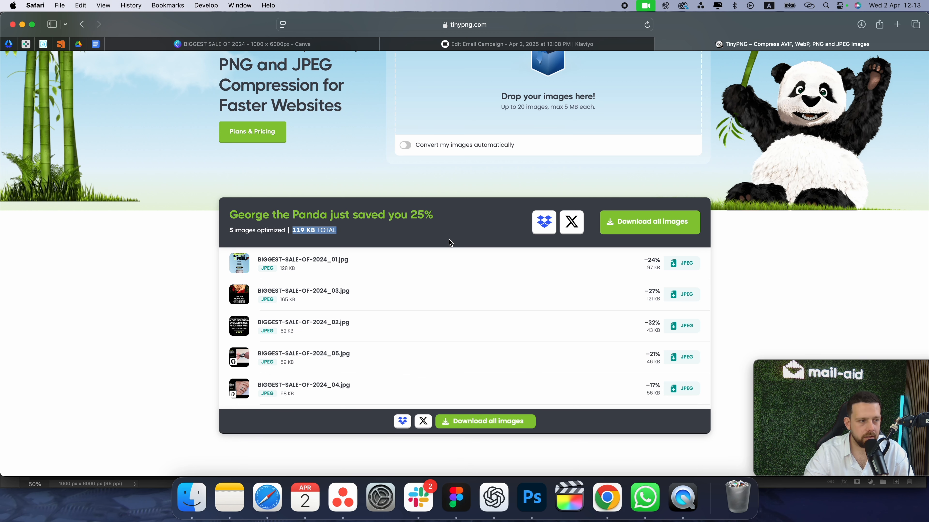
click(751, 240)
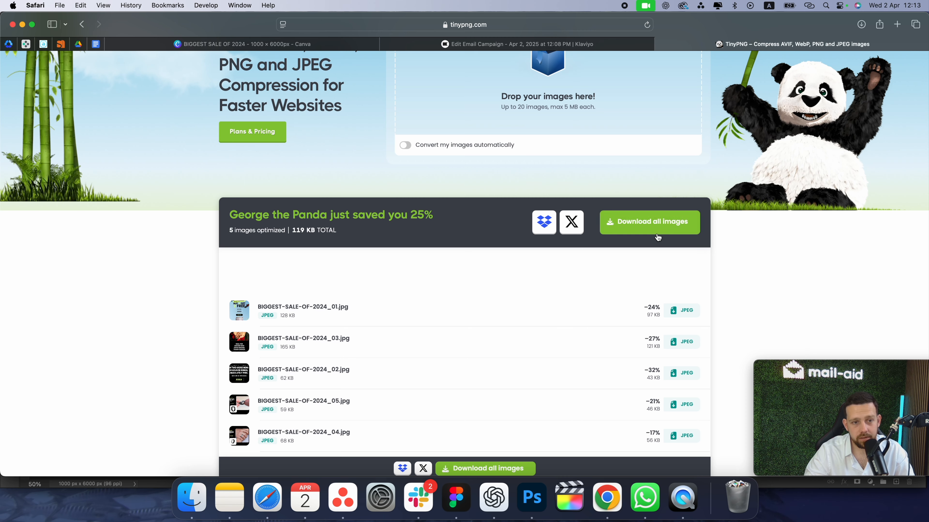
scroll(623, 261, down, 3)
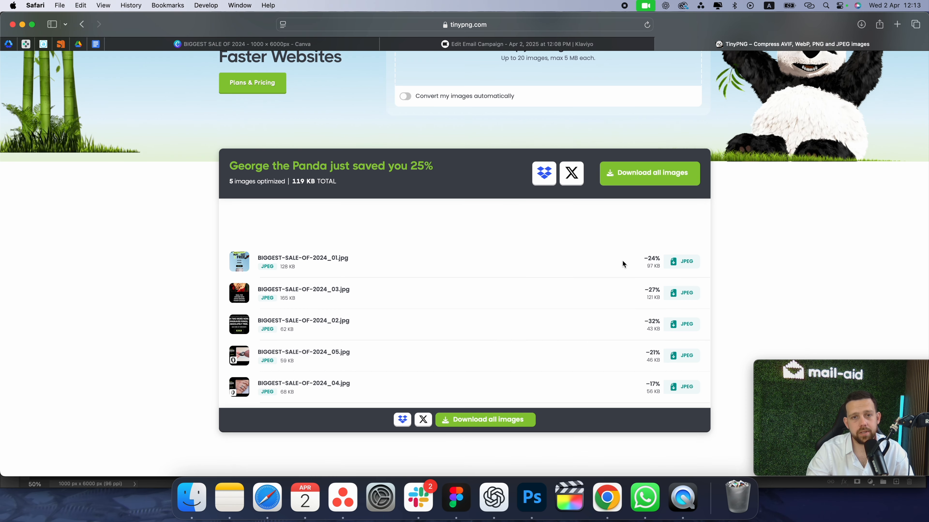